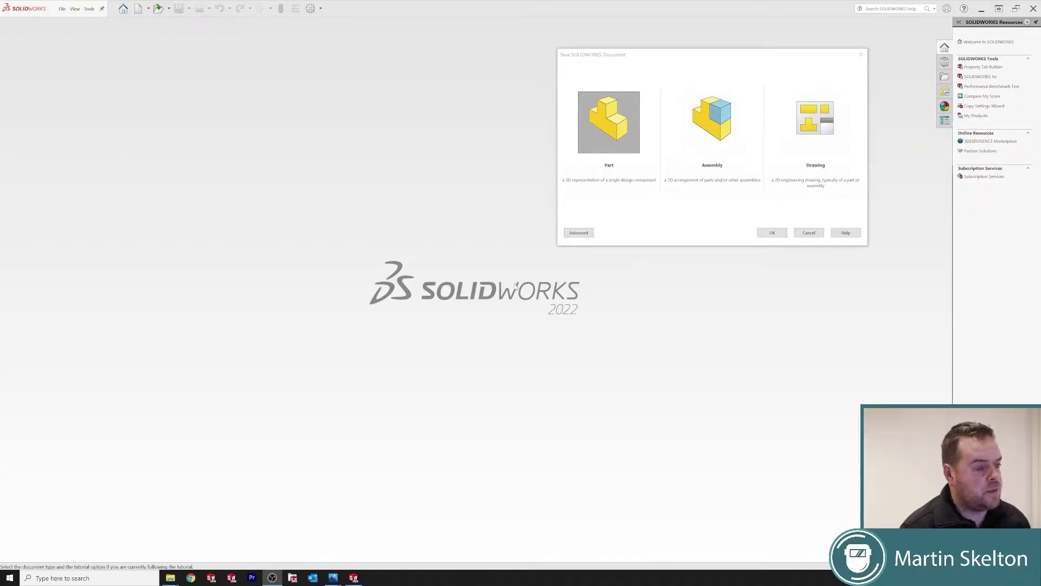
- Create a new part and start a sketch on the Top Plane, viewed normal to it
left_click(770, 232)
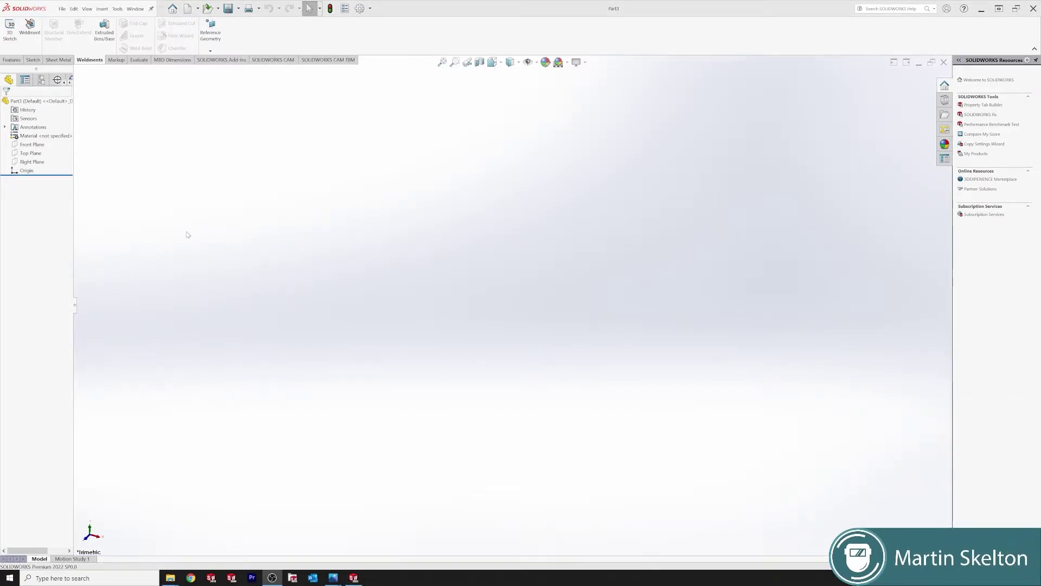
left_click(30, 153)
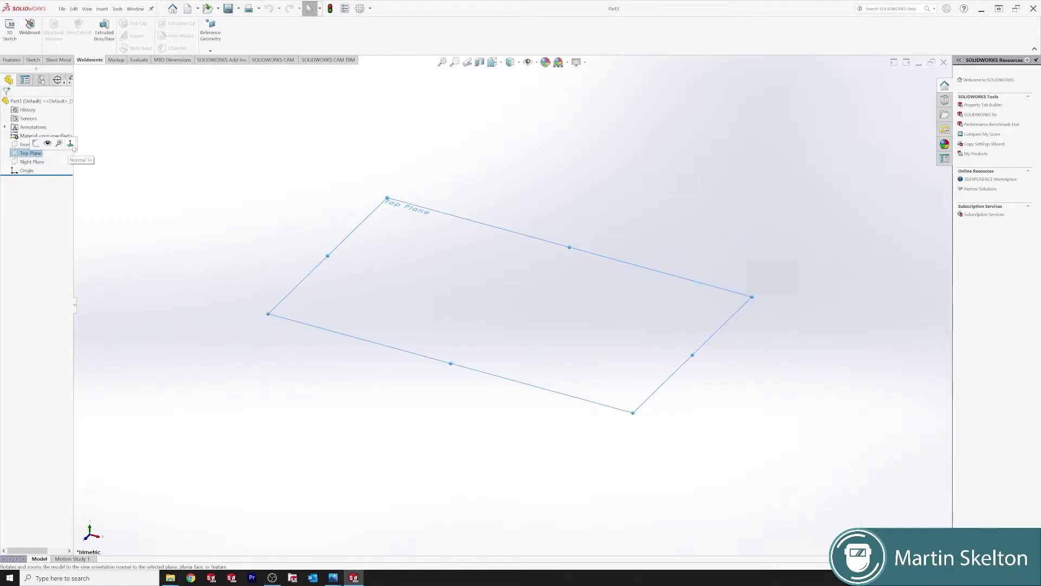
left_click(70, 143)
right_click(27, 154)
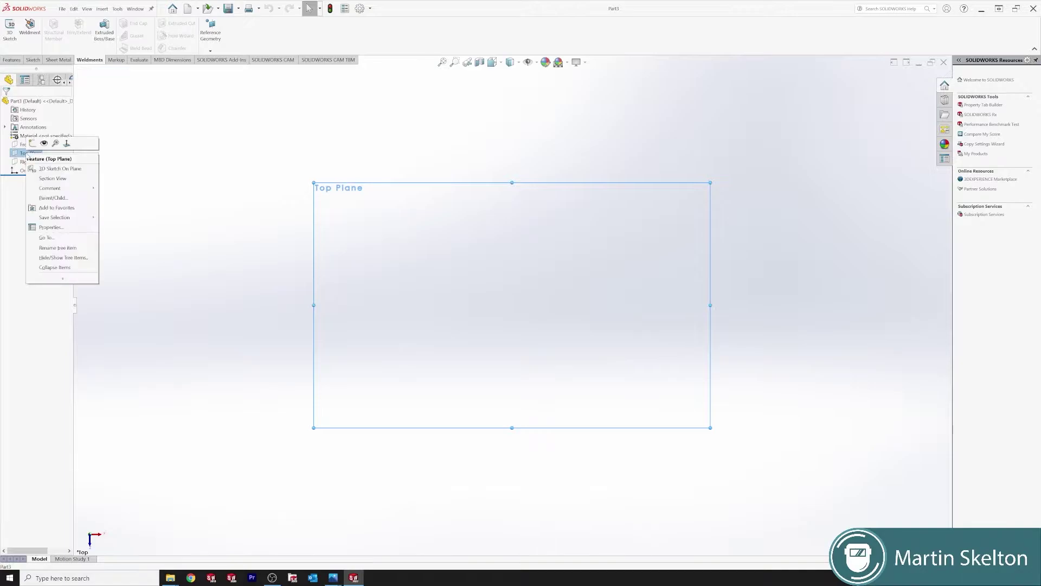
left_click(32, 143)
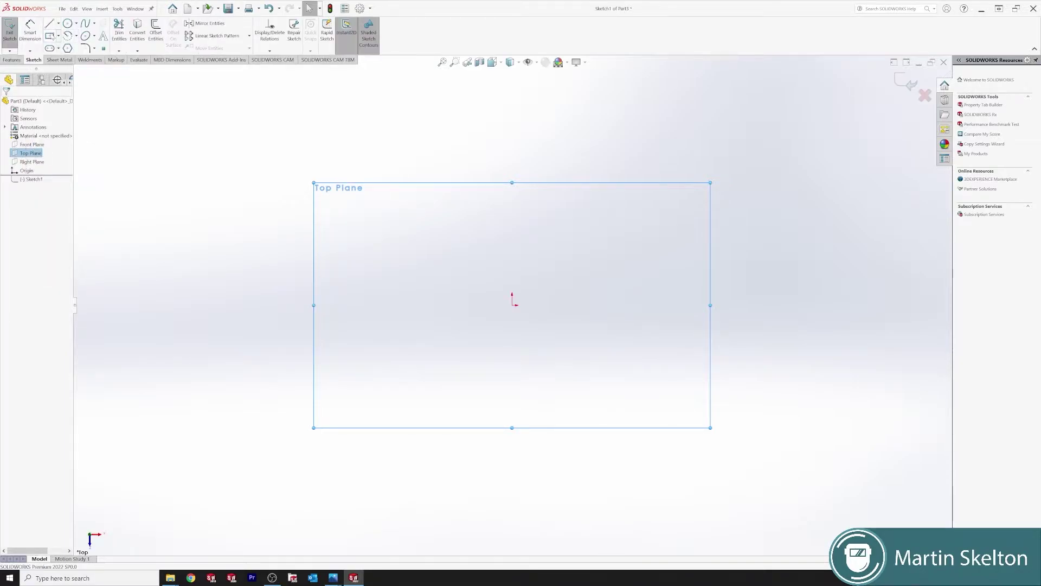
- Draw a center rectangle anchored on the origin
left_click(49, 35)
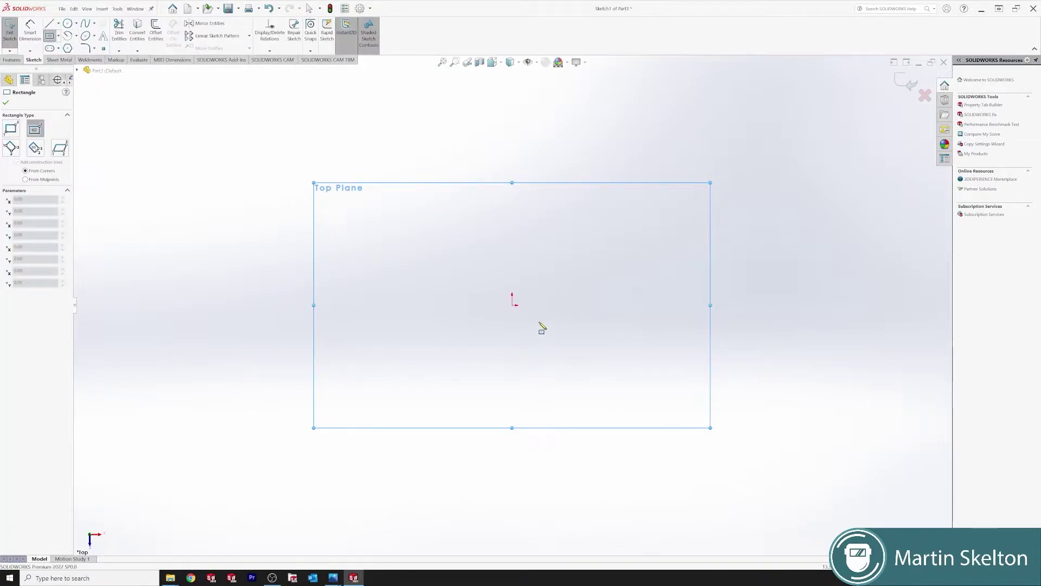
left_click(512, 305)
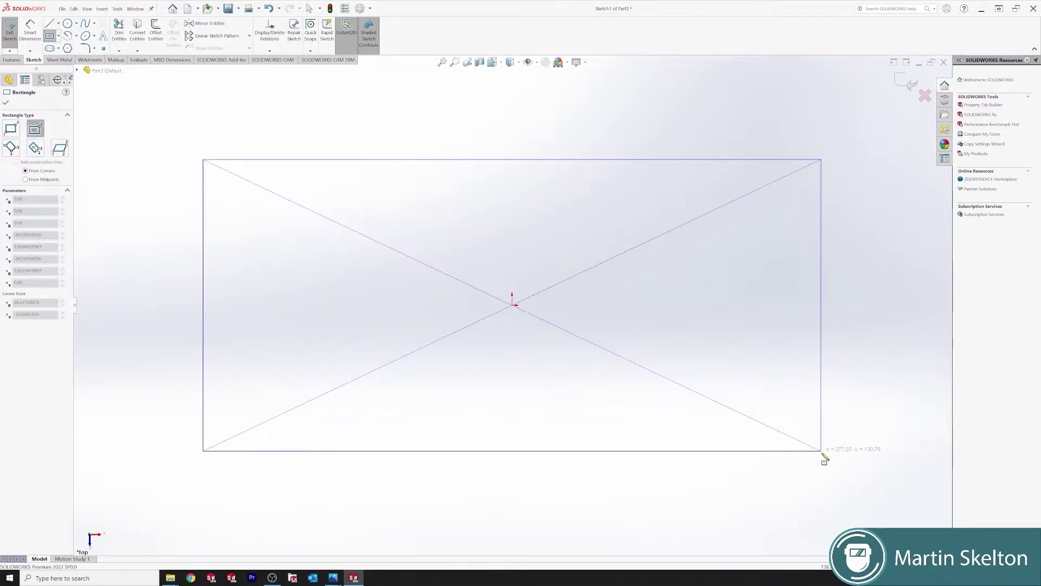
left_click(824, 457)
key("Escape")
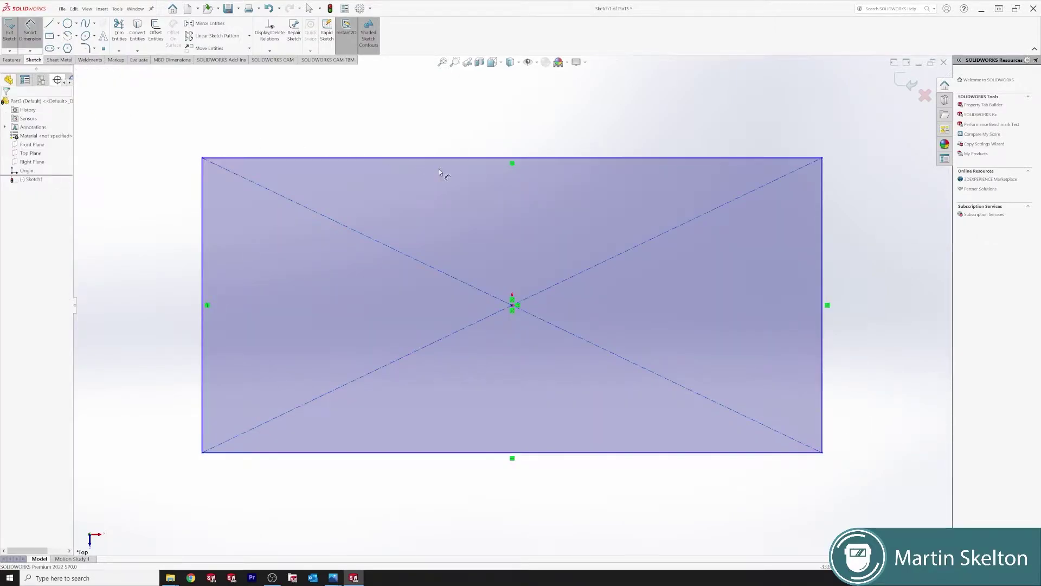
- Dimension the rectangle's width and height to 500 each, making a fully defined square
left_click(449, 158)
left_click(450, 135)
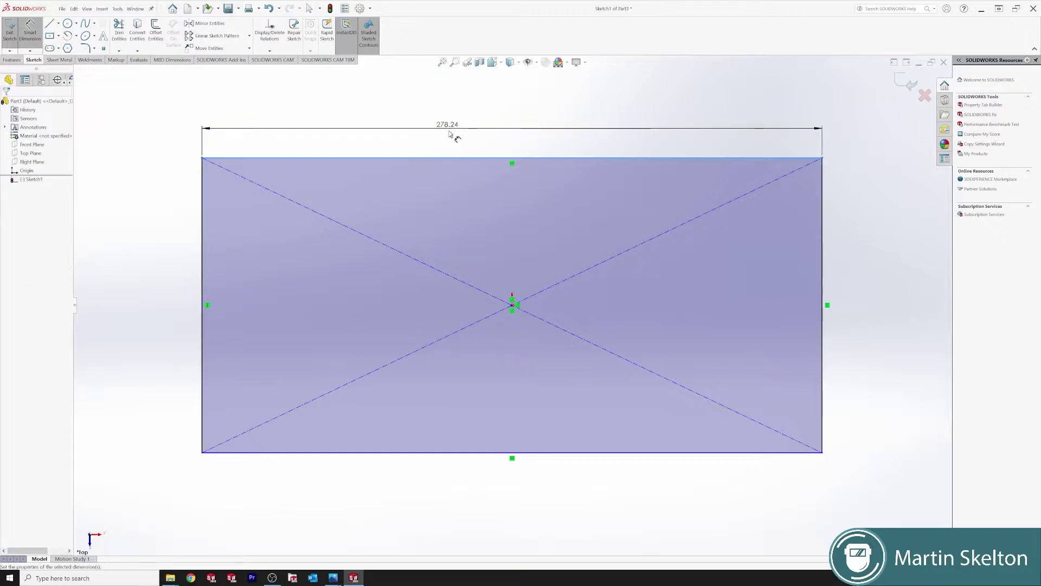
type("500")
key("Return")
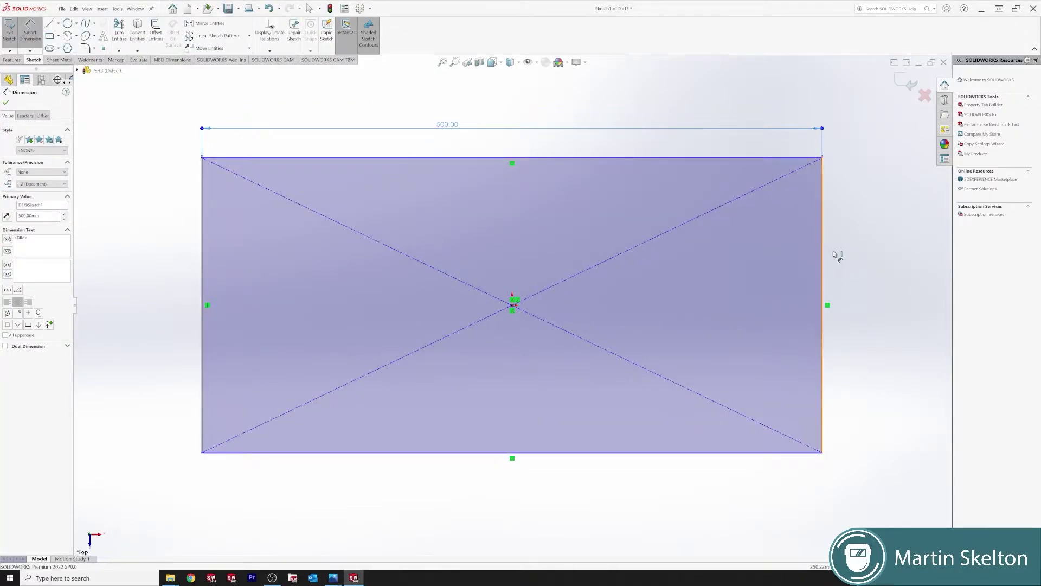
left_click(837, 255)
left_click(861, 256)
type("500")
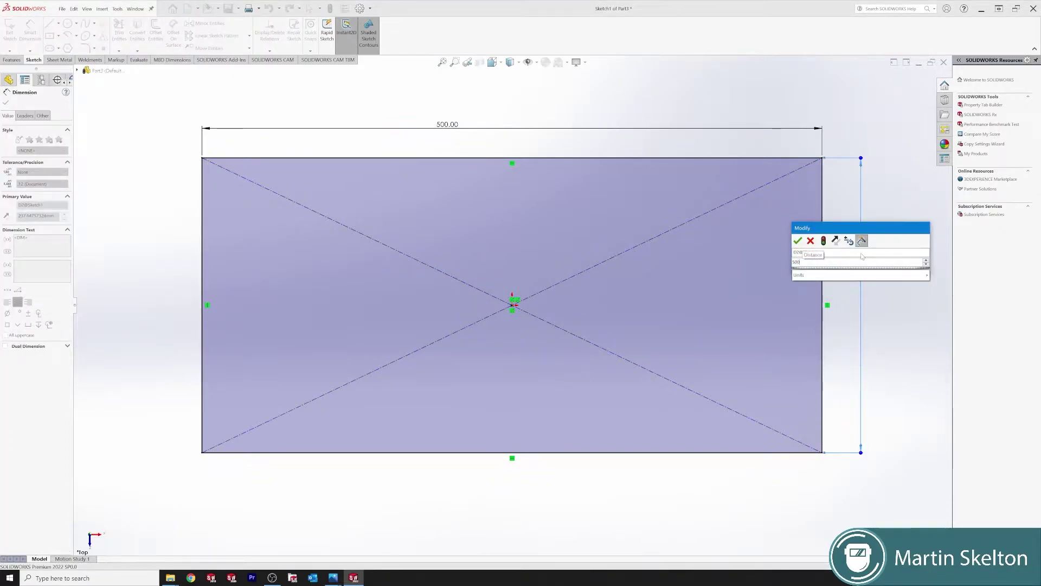
key("Return")
key("f")
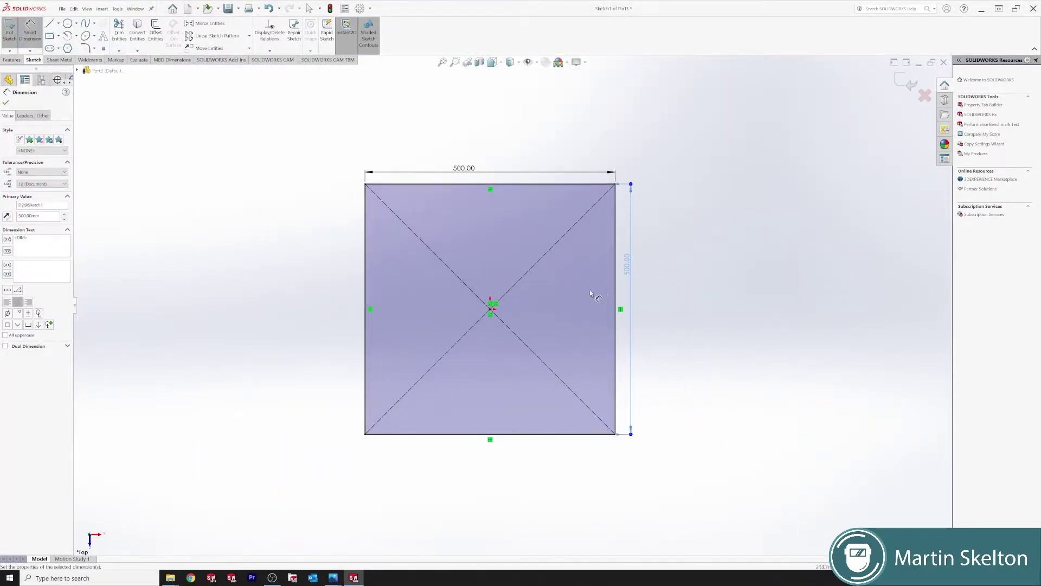
left_click(6, 103)
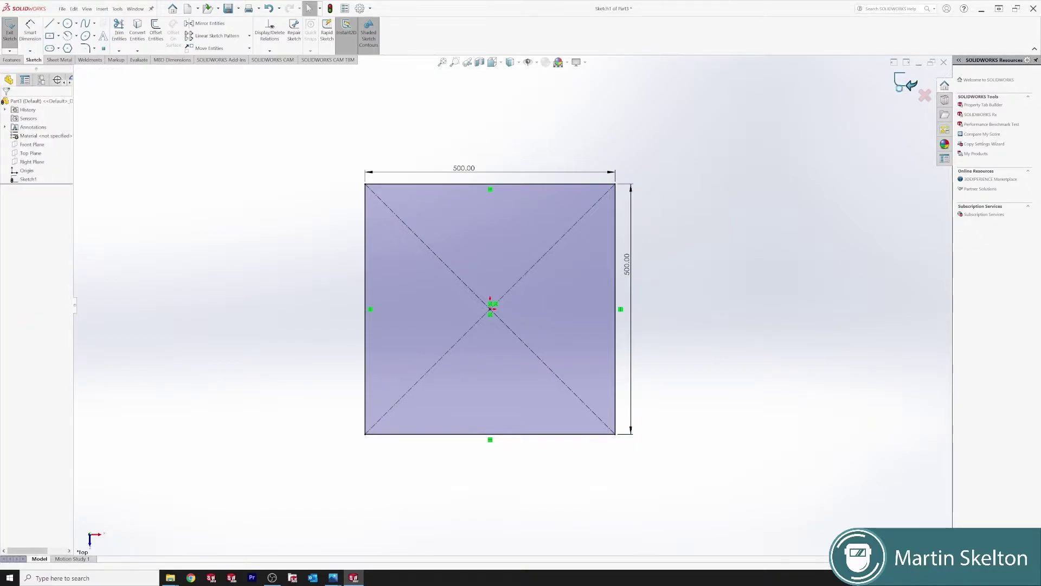
- Exit the square sketch and orbit to an angled view of it
left_click(912, 82)
middle_click_drag(530, 272, 535, 174)
scroll(537, 175, "down", 1)
left_click(538, 181)
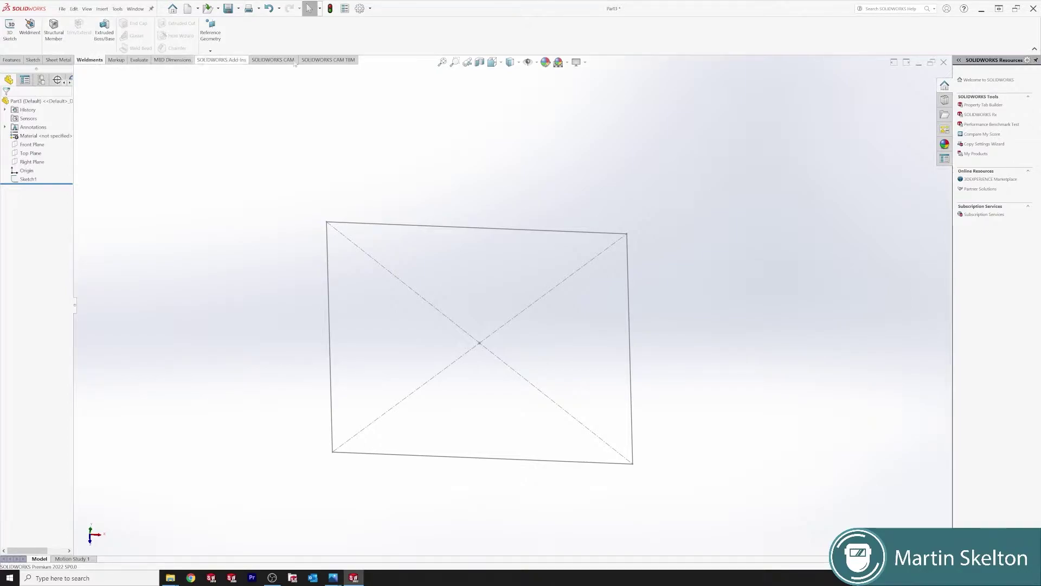
- Bring up the toolbar tabs list and dismiss it without changes
right_click(387, 43)
mouse_move(461, 64)
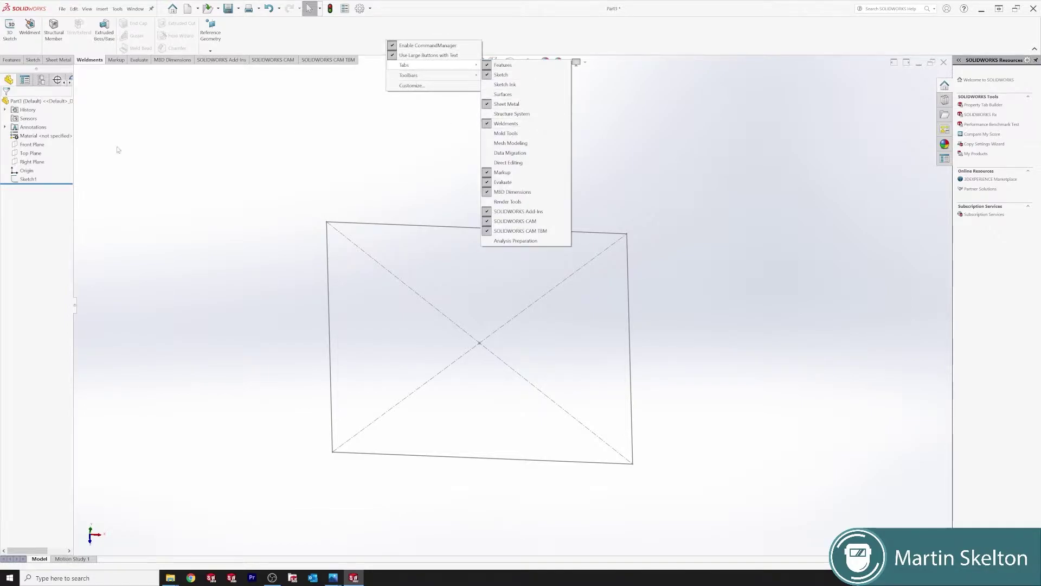
left_click(638, 126)
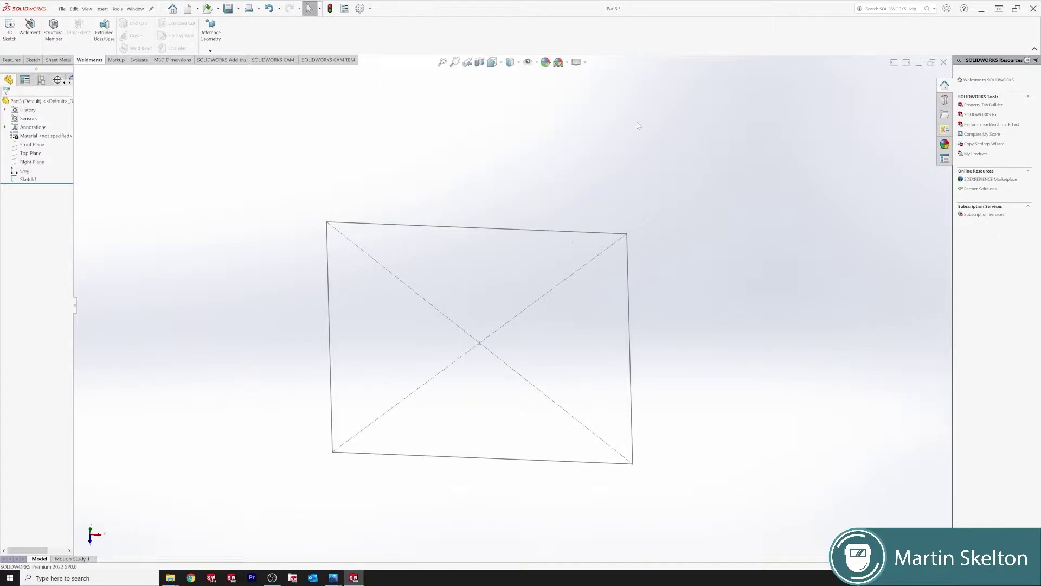
- Start a Structural Member using the iso standard, square tube type, size 40 x 40 x 4
left_click(54, 36)
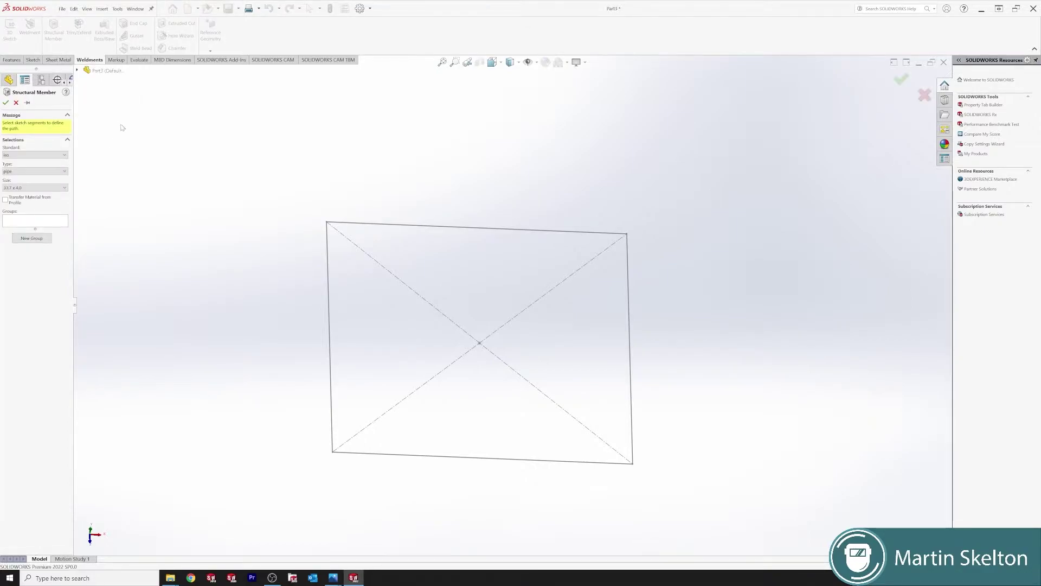
left_click(24, 156)
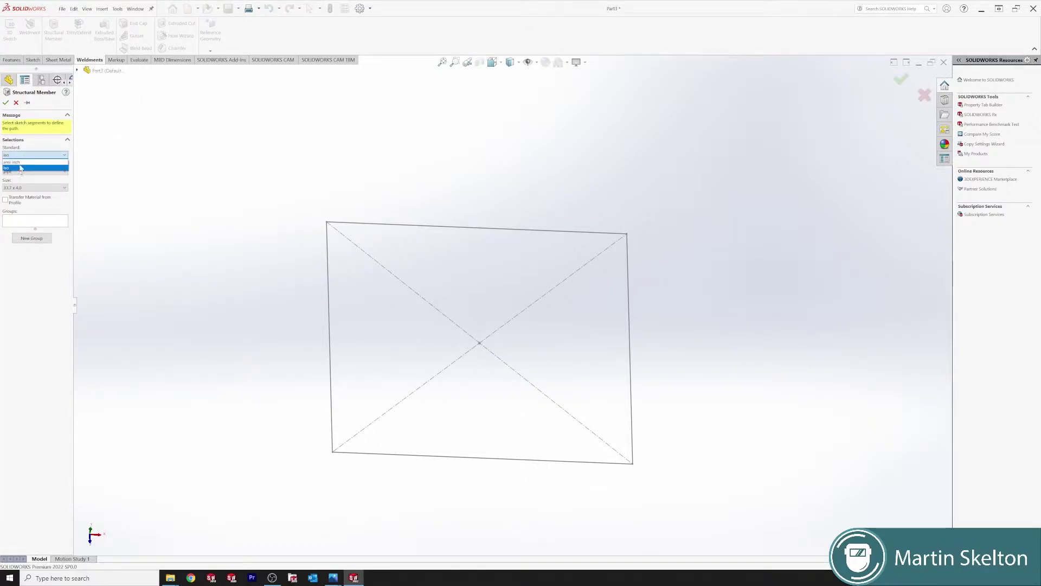
left_click(20, 169)
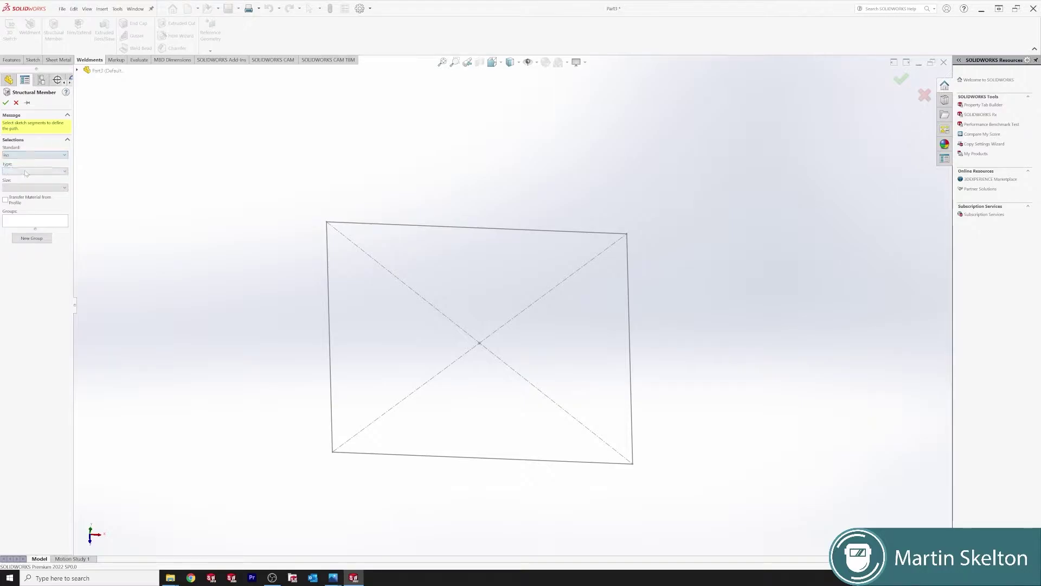
left_click(53, 171)
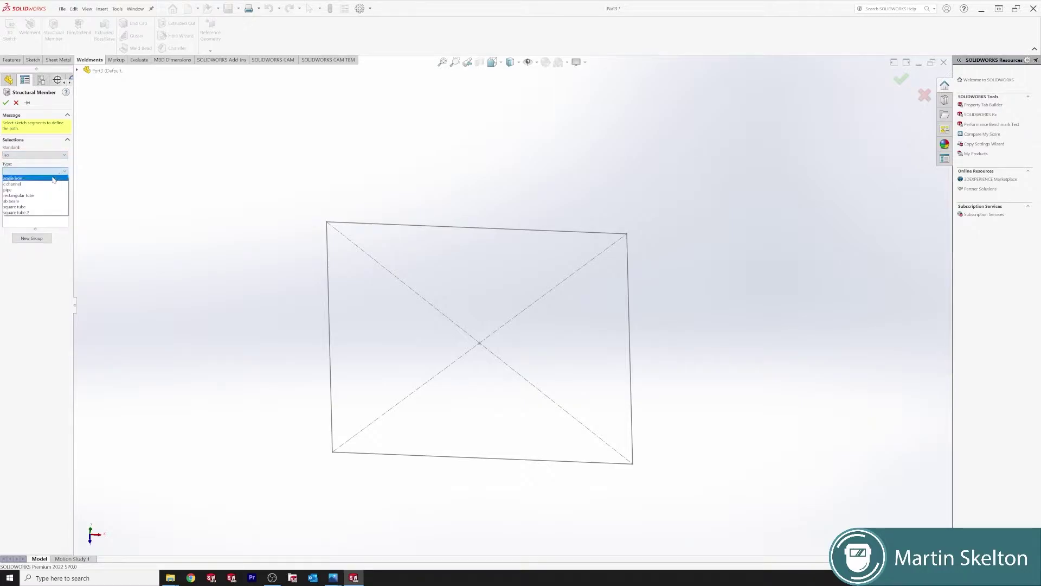
left_click(39, 209)
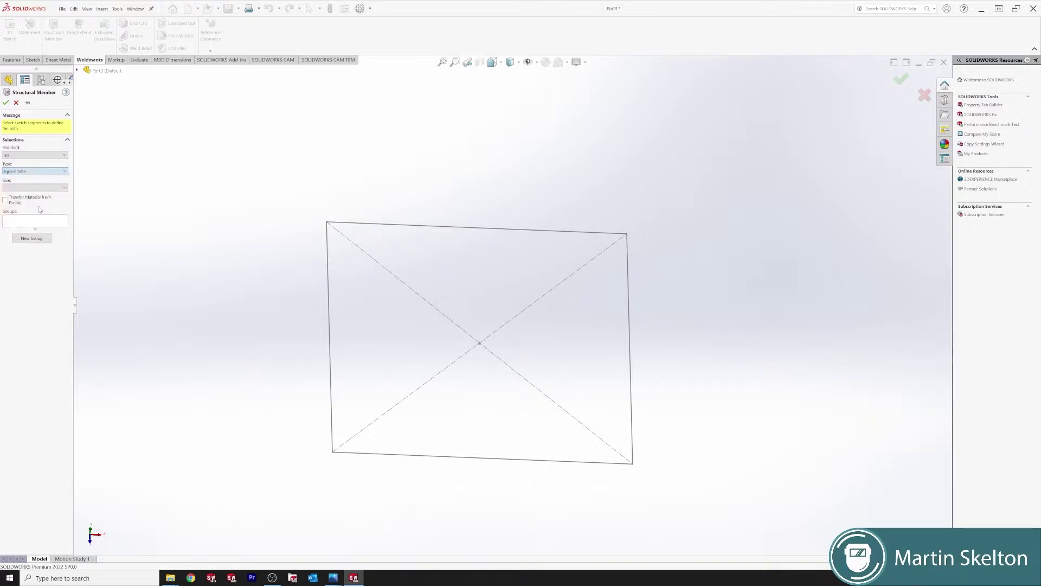
left_click(52, 188)
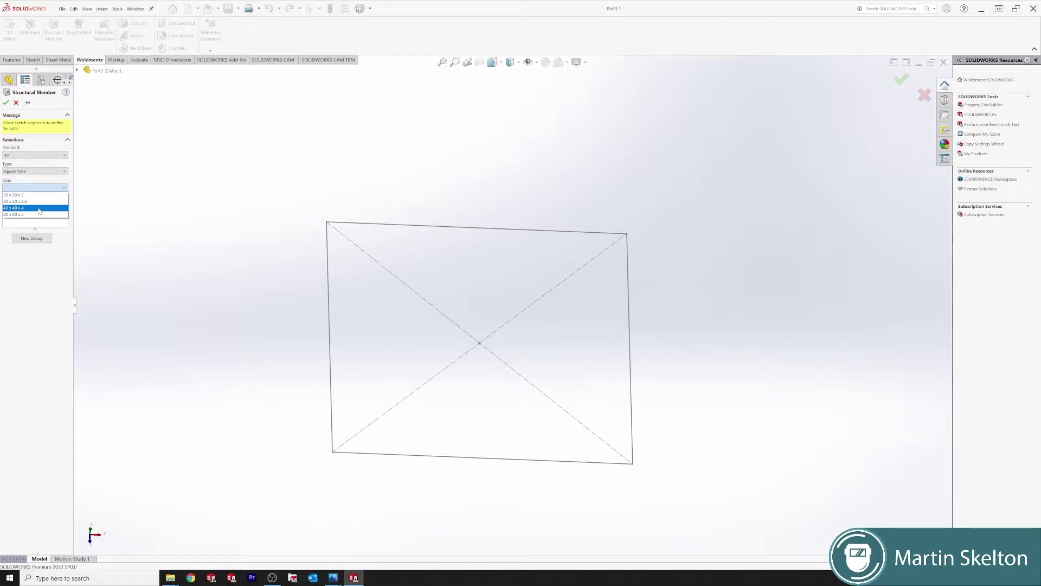
left_click(39, 208)
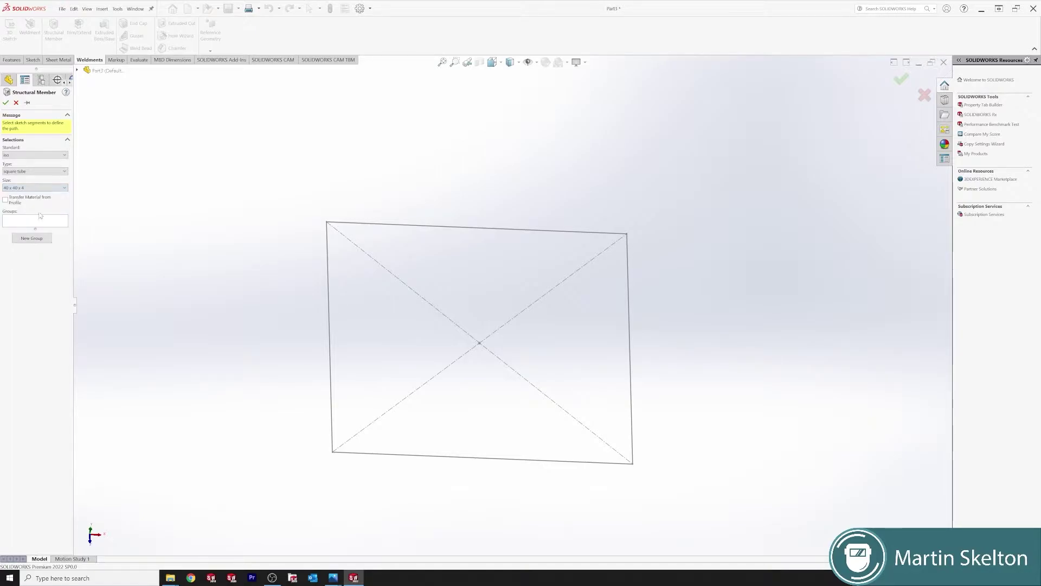
- Add a new group with the top, right, bottom and left square lines as path segments
left_click(34, 238)
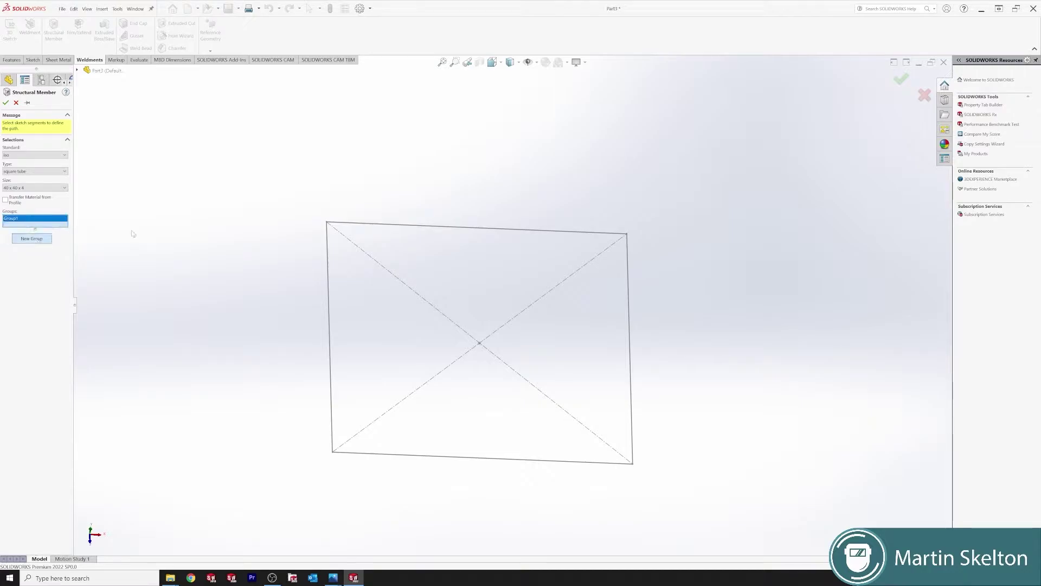
left_click(390, 228)
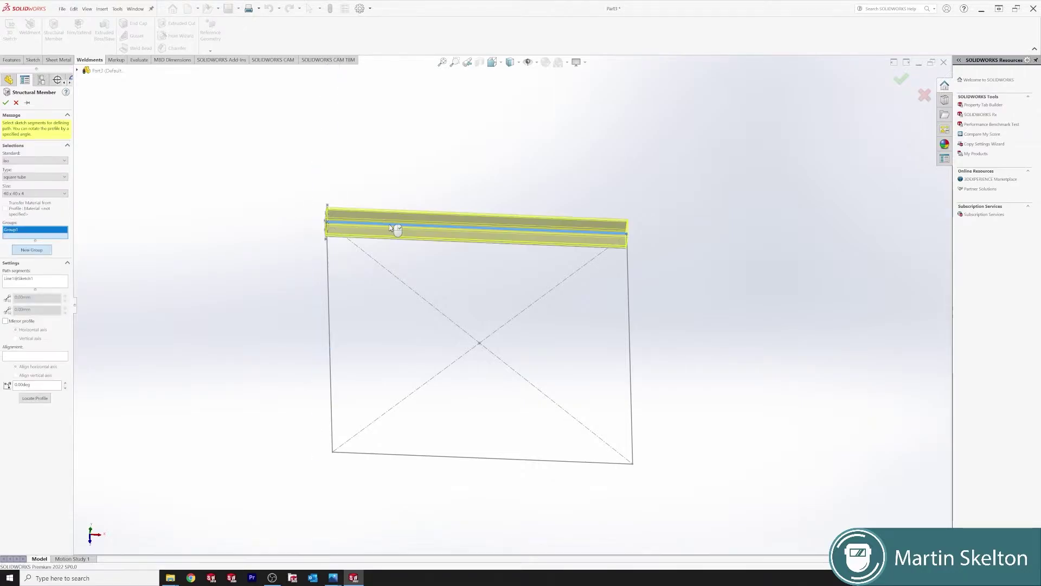
left_click(629, 266)
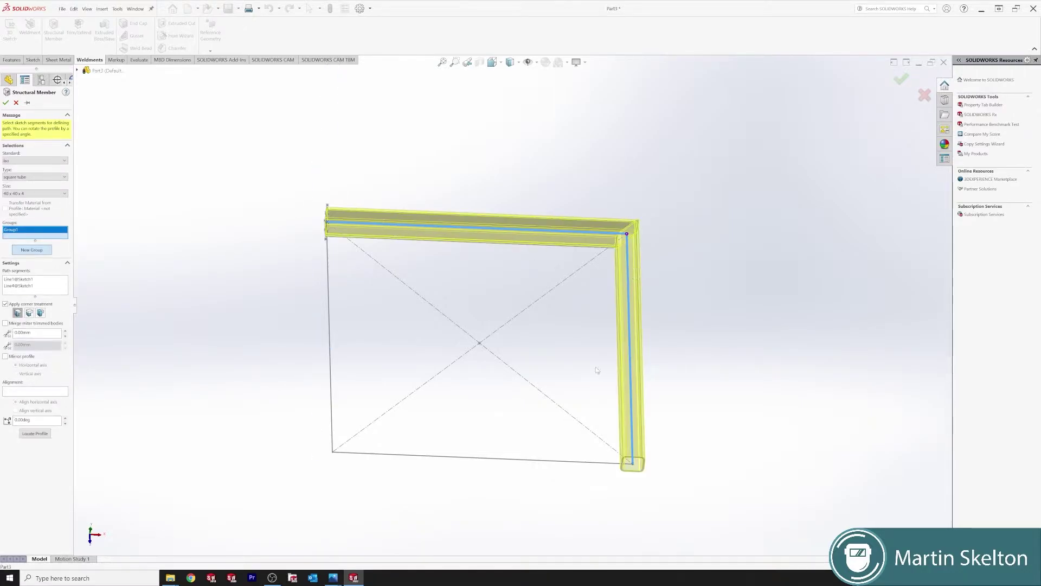
left_click(586, 465)
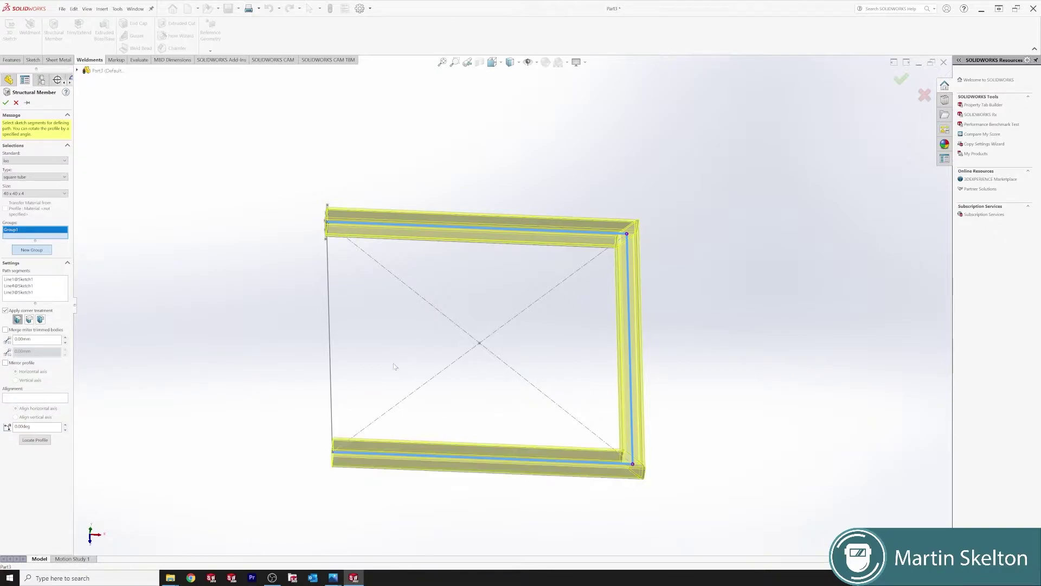
left_click(330, 352)
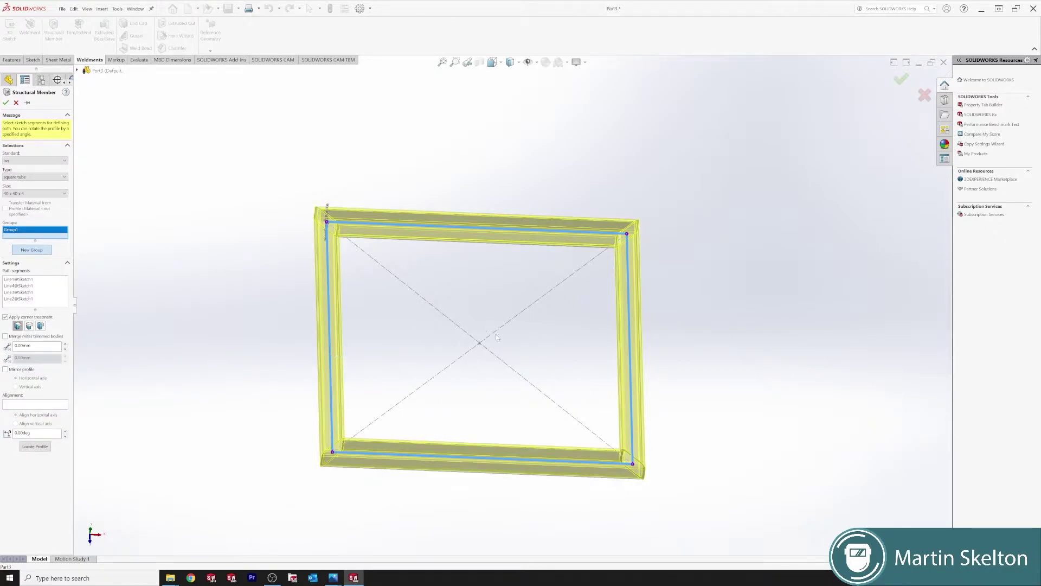
scroll(497, 337, "up", 3)
middle_click_drag(504, 371, 510, 275)
middle_click_drag(498, 358, 297, 312)
scroll(286, 310, "down", 3)
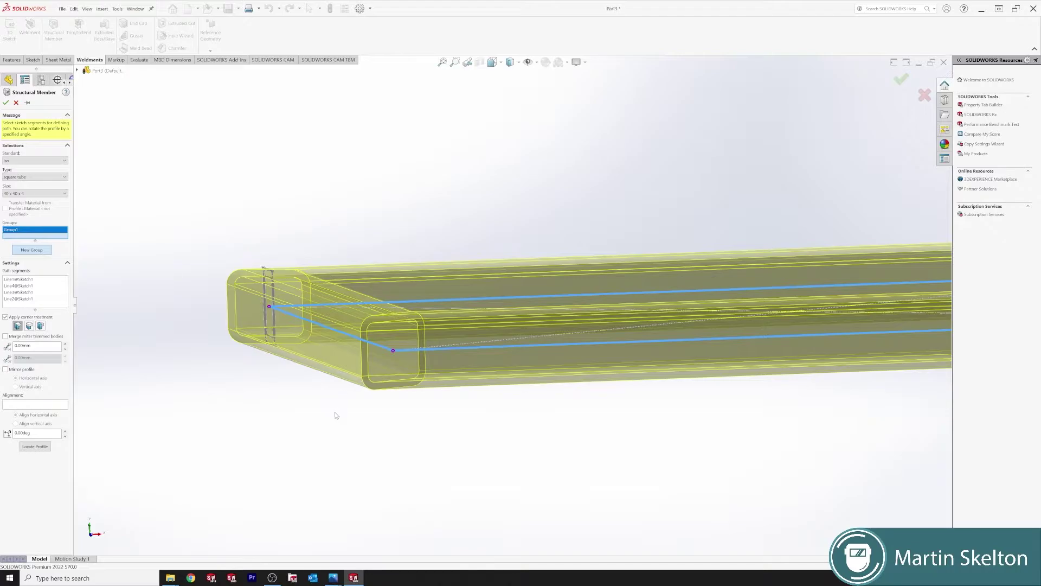
- Relocate the tube profile so one of its corners sits on the path line
left_click(35, 447)
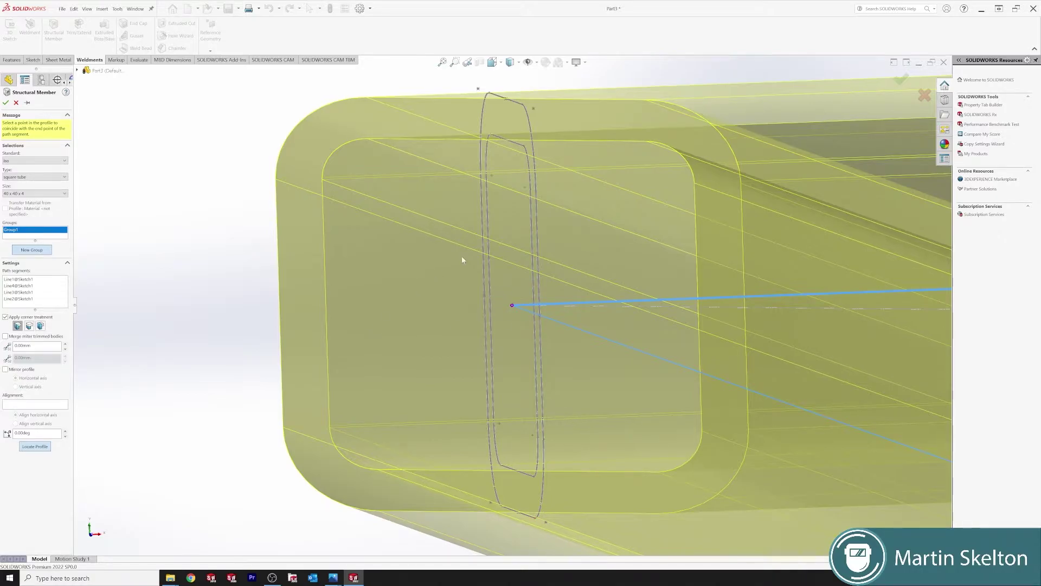
scroll(462, 260, "up", 3)
middle_click_drag(511, 303, 526, 147)
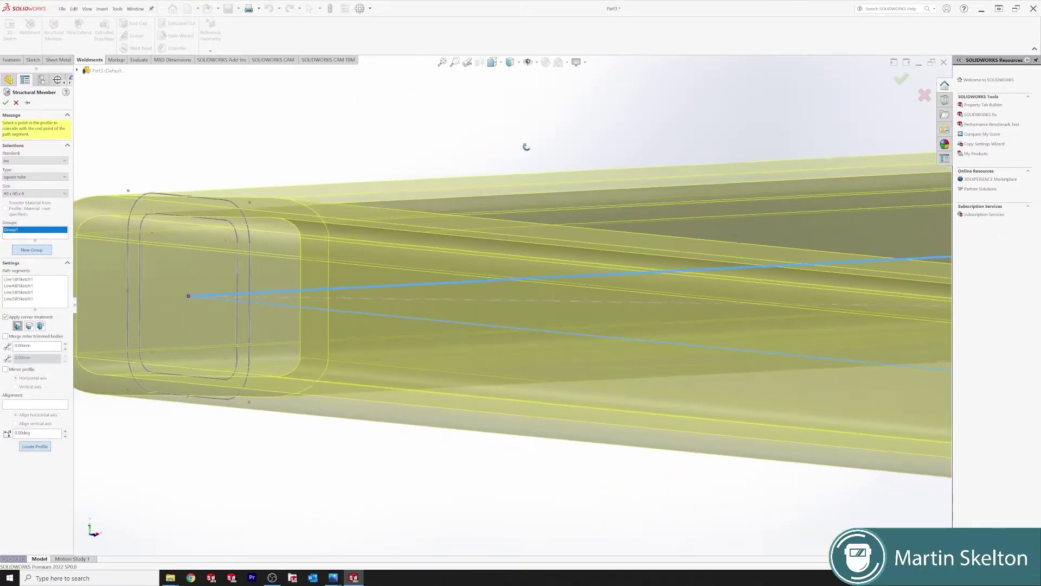
scroll(372, 217, "up", 4)
scroll(345, 232, "down", 4)
middle_click_drag(403, 254, 429, 251)
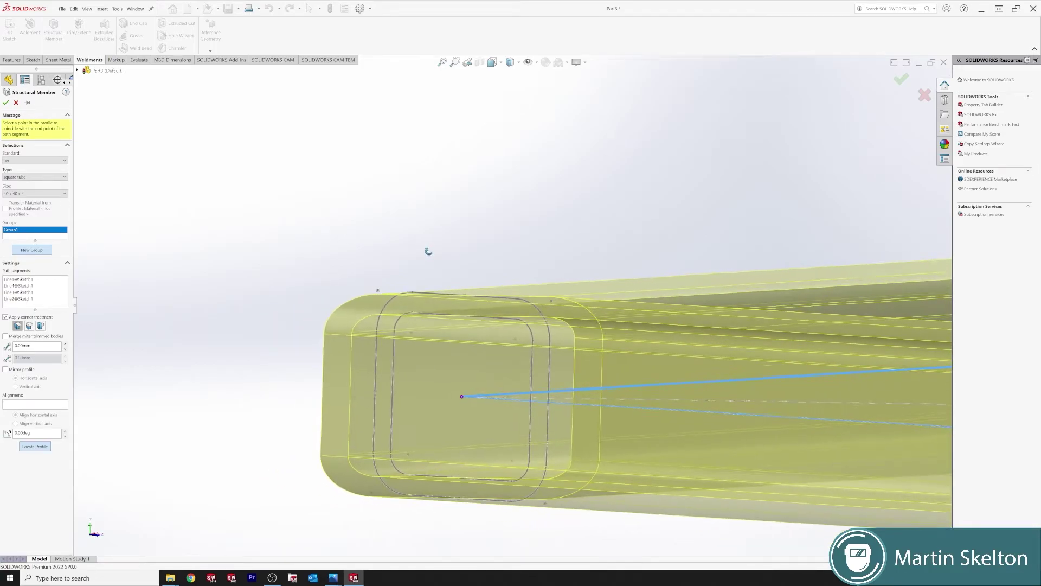
left_click(36, 448)
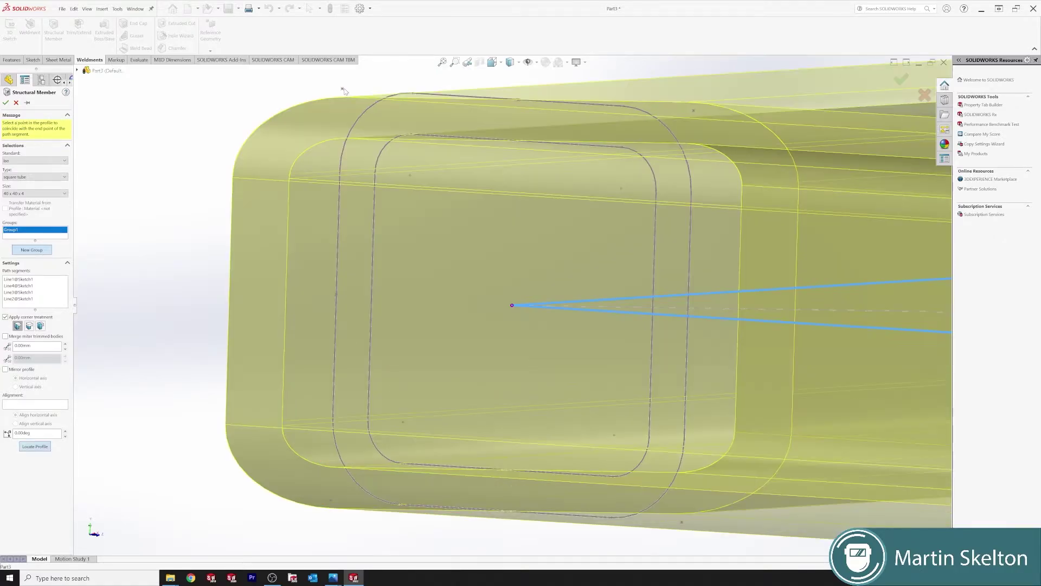
left_click(342, 89)
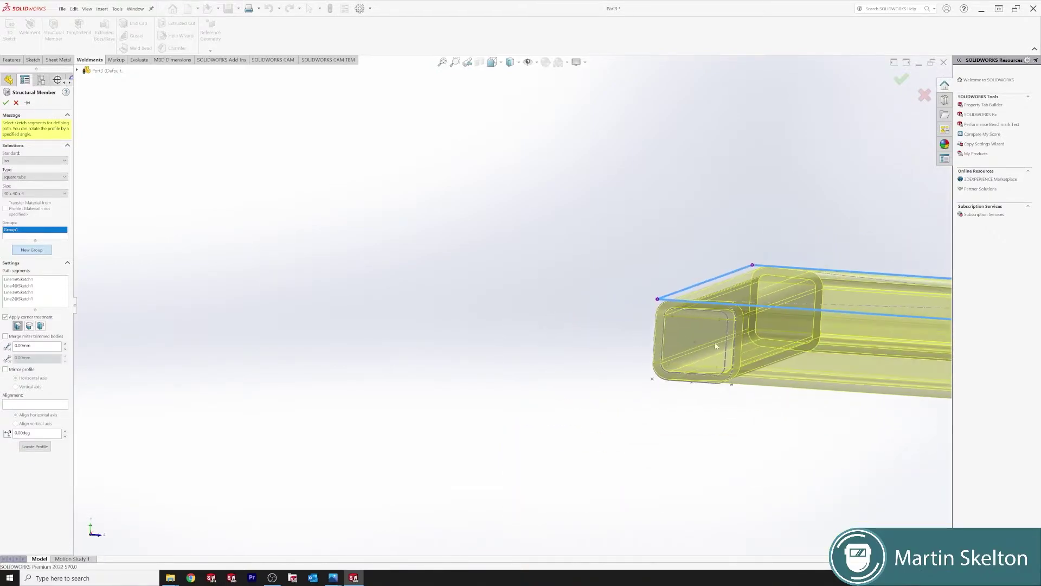
- Anchor the tube profile at a different corner point and orbit to review it
left_click(35, 446)
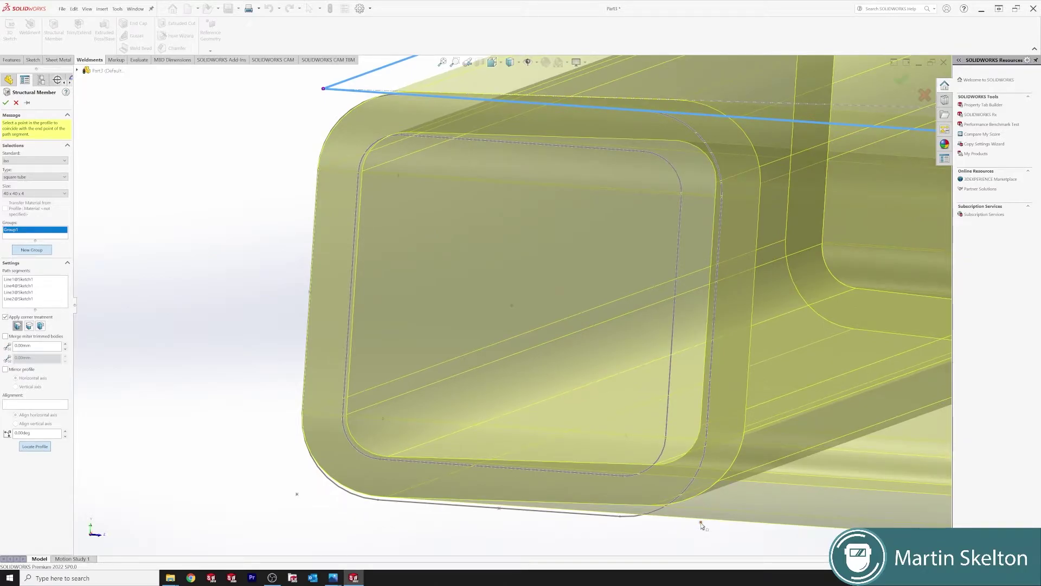
left_click(702, 523)
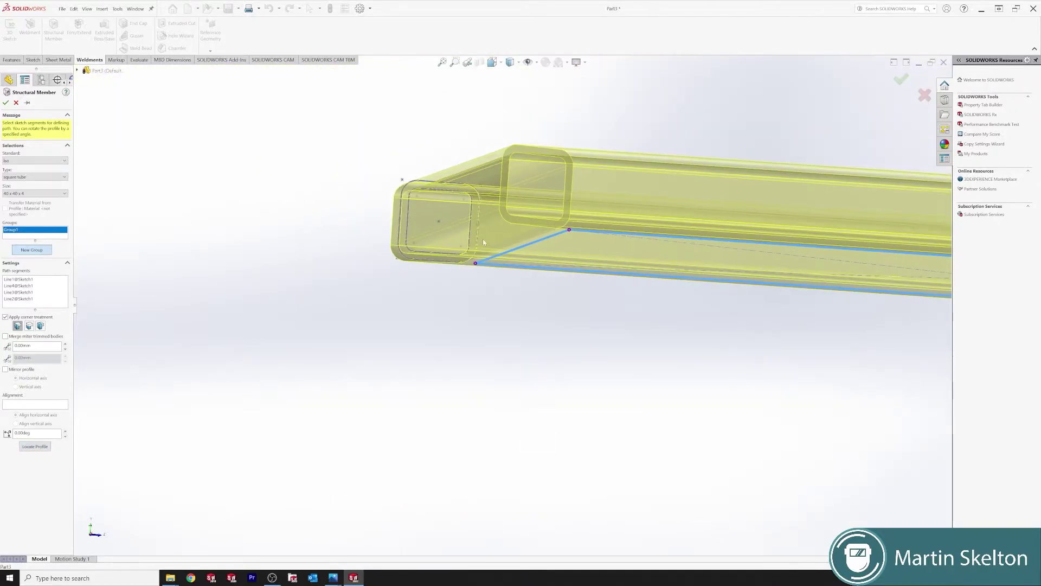
scroll(477, 271, "down", 4)
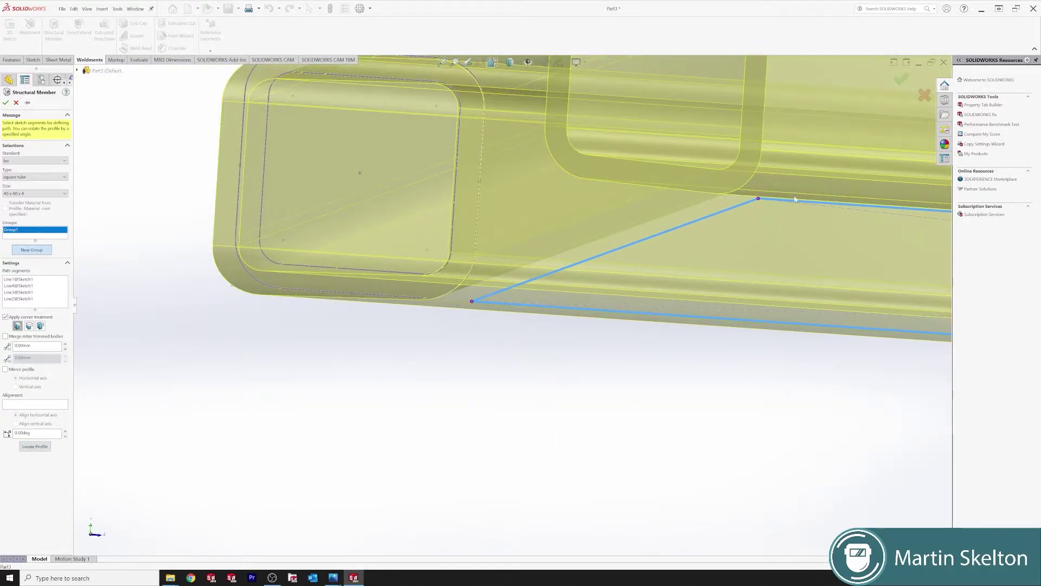
scroll(617, 260, "up", 4)
middle_click_drag(580, 230, 490, 272)
scroll(477, 282, "down", 4)
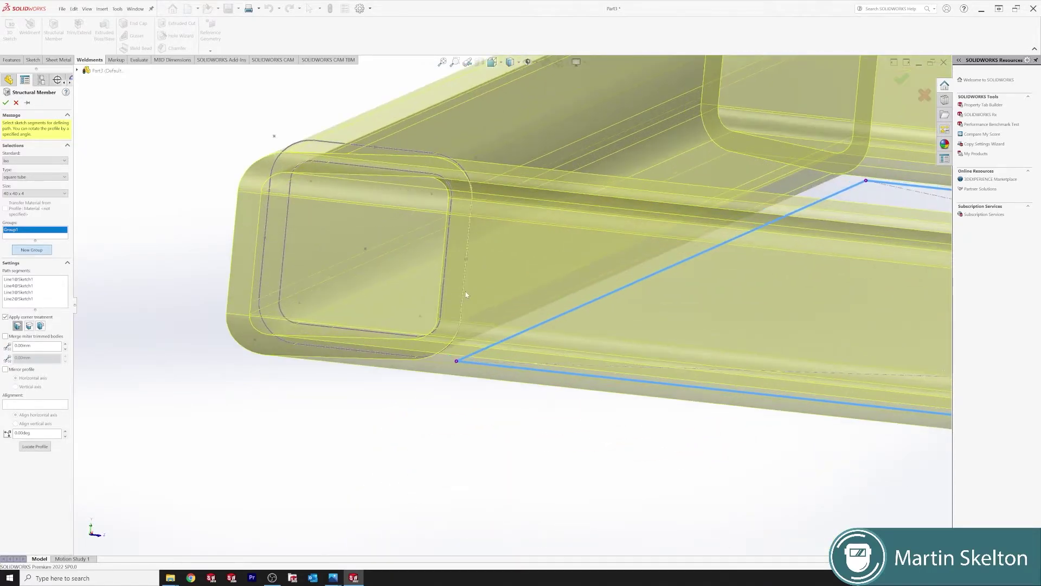
- Relocate the profile back to its centre point on the path line
left_click(45, 446)
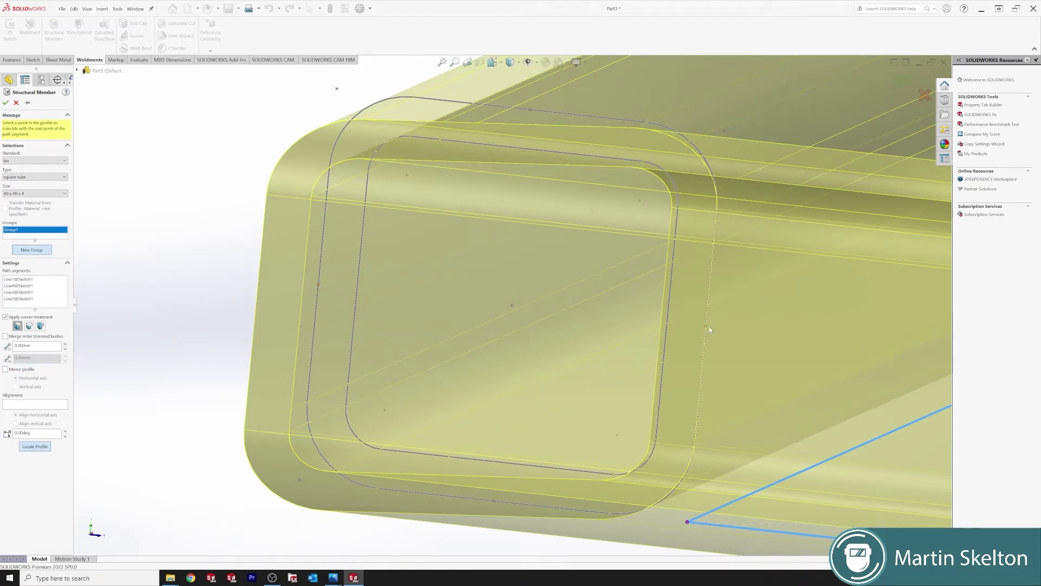
left_click(512, 308)
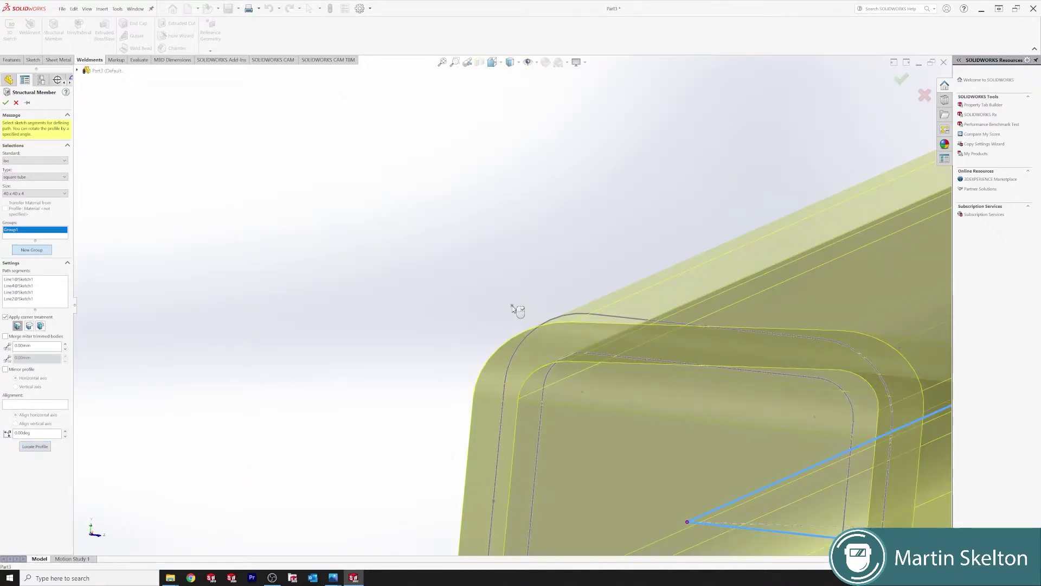
scroll(396, 382, "up", 5)
middle_click_drag(618, 392, 337, 442)
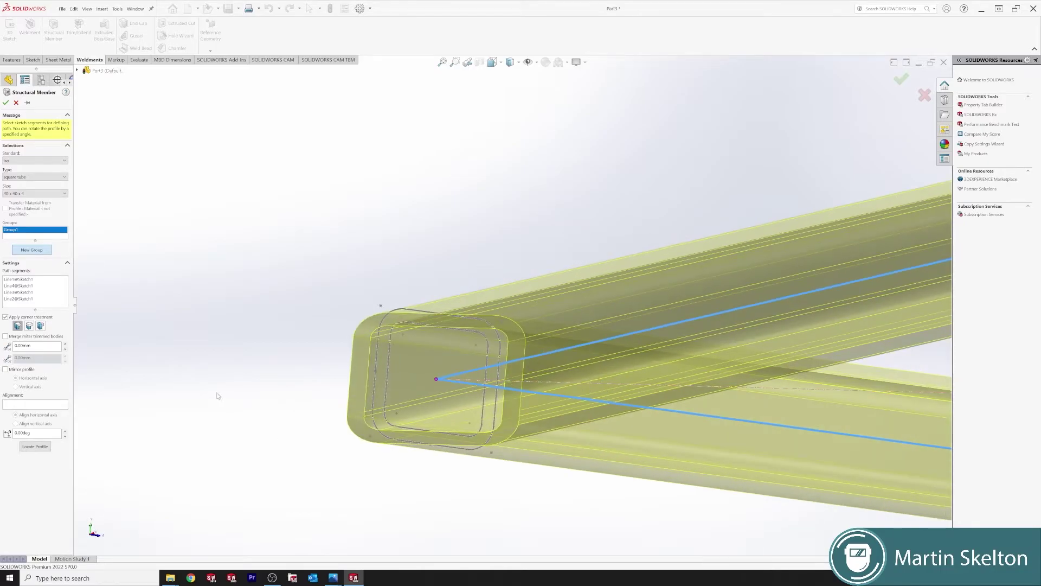
scroll(531, 426, "up", 7)
scroll(817, 369, "down", 3)
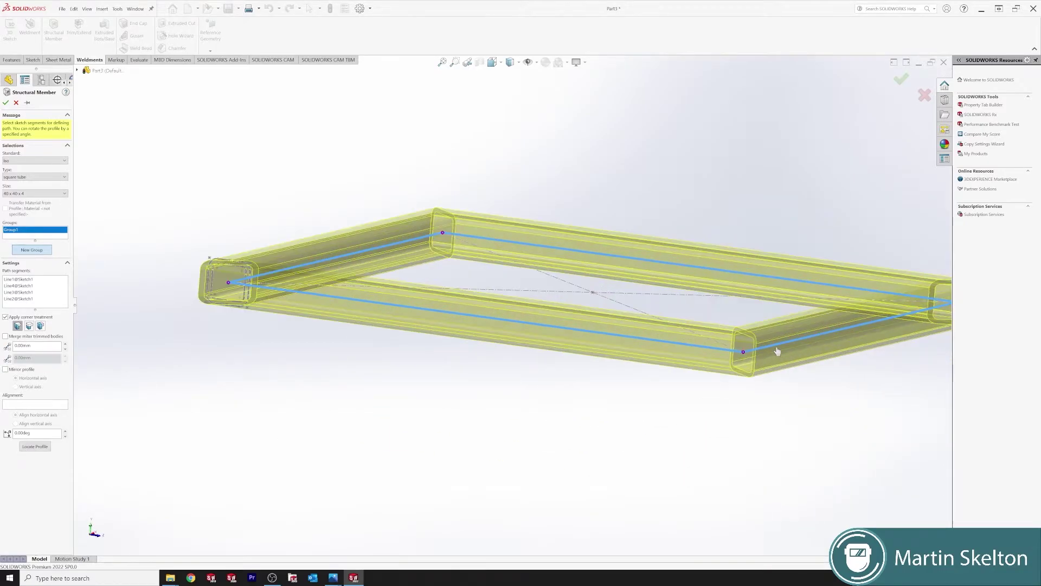
middle_click_drag(776, 351, 794, 364)
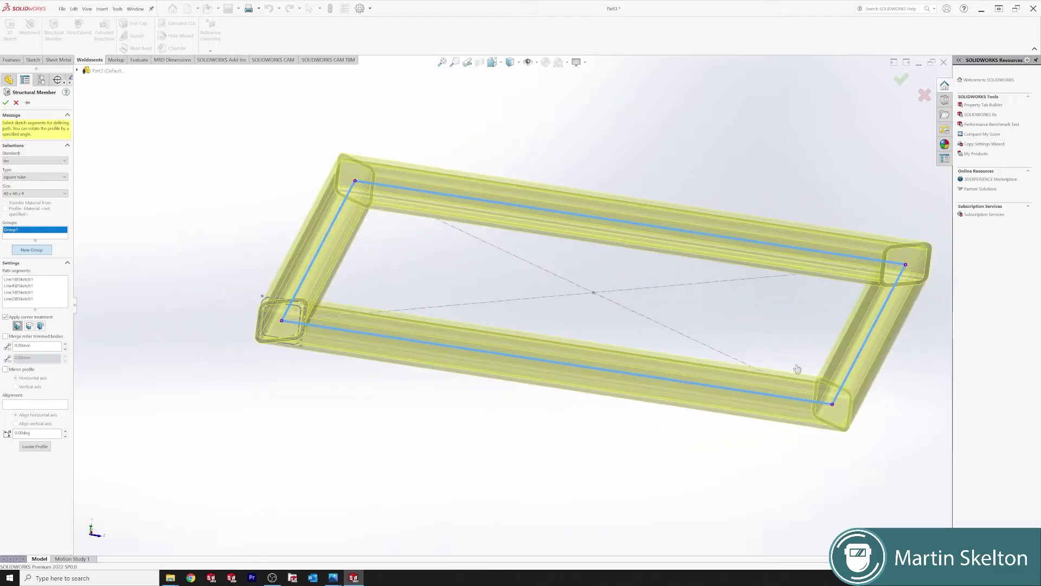
scroll(341, 305, "down", 5)
scroll(112, 374, "down", 3)
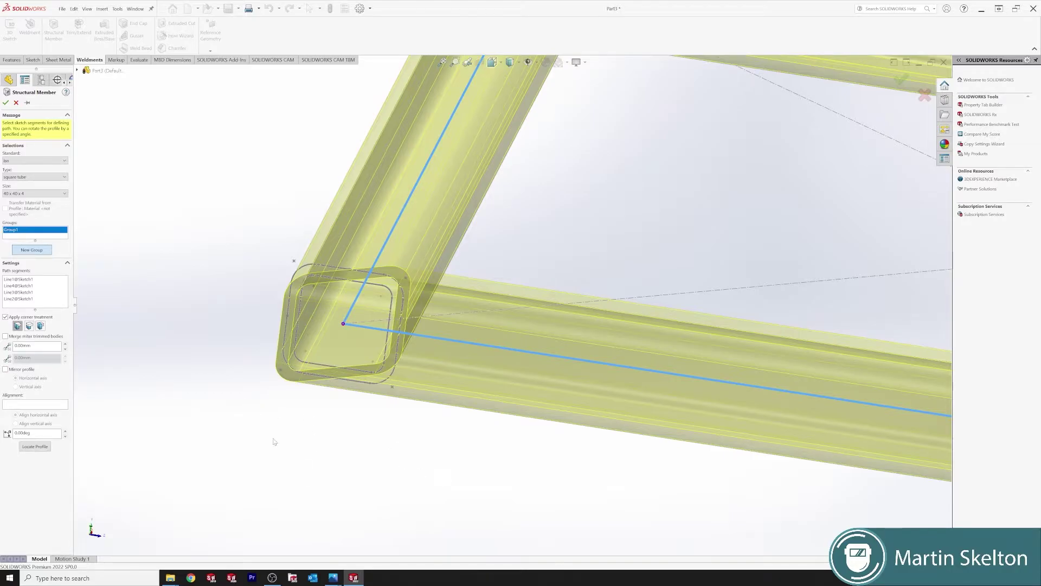
scroll(349, 451, "up", 3)
middle_click_drag(349, 451, 534, 320)
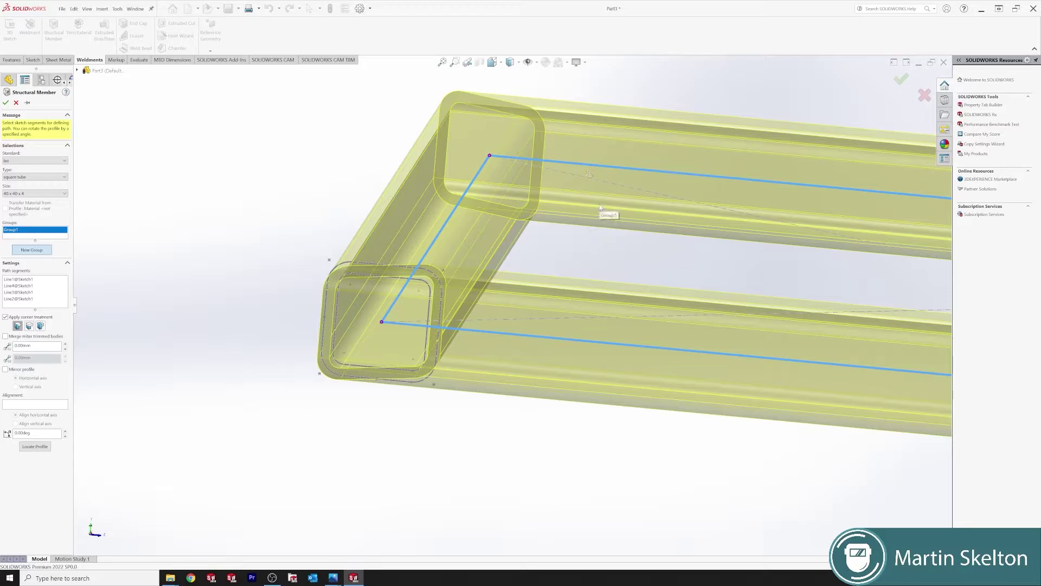
scroll(590, 243, "up", 2)
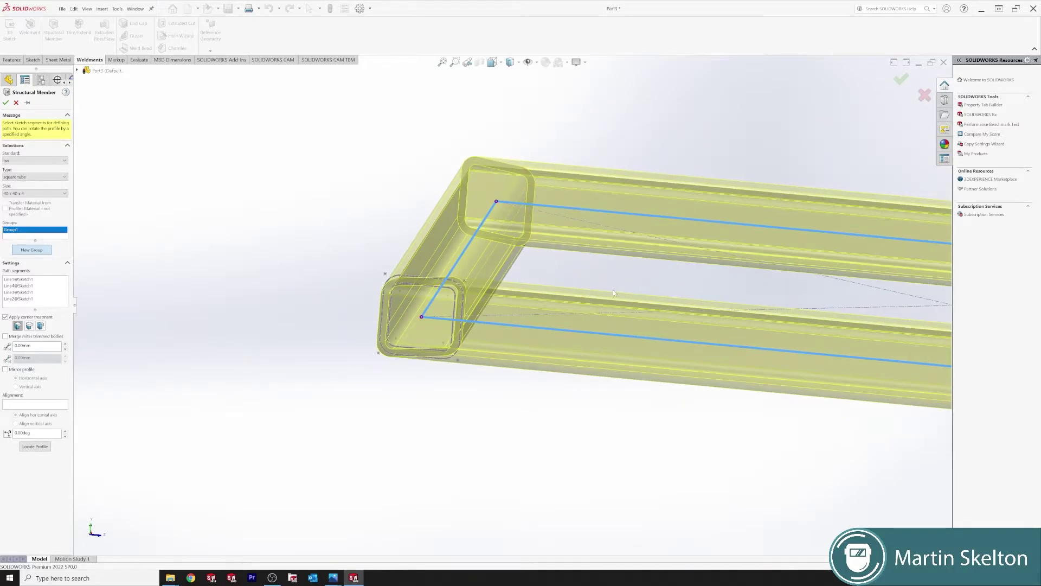
scroll(613, 293, "up", 3)
scroll(623, 301, "down", 1)
scroll(449, 261, "down", 4)
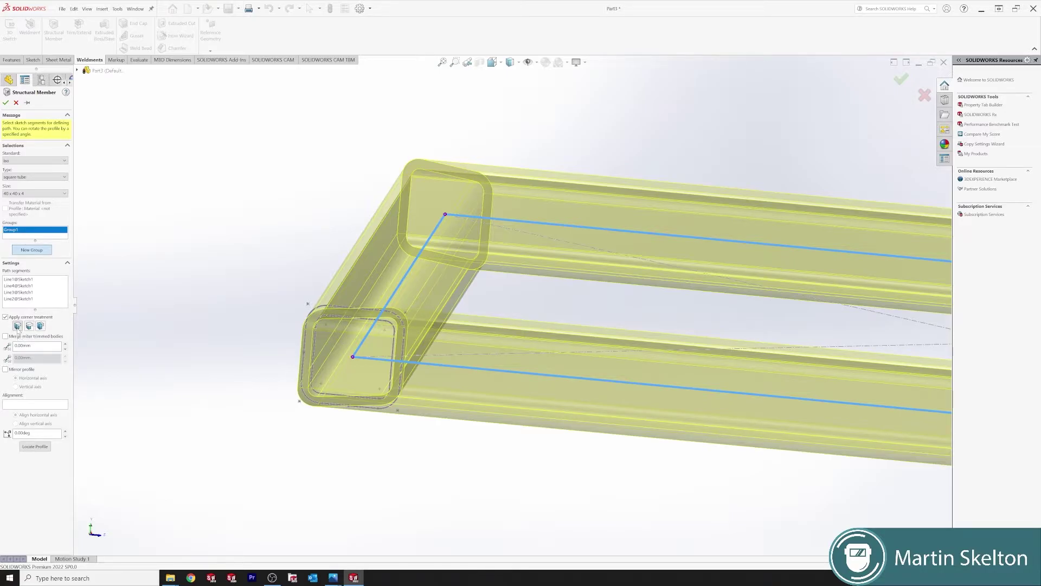
middle_click_drag(313, 323, 268, 343)
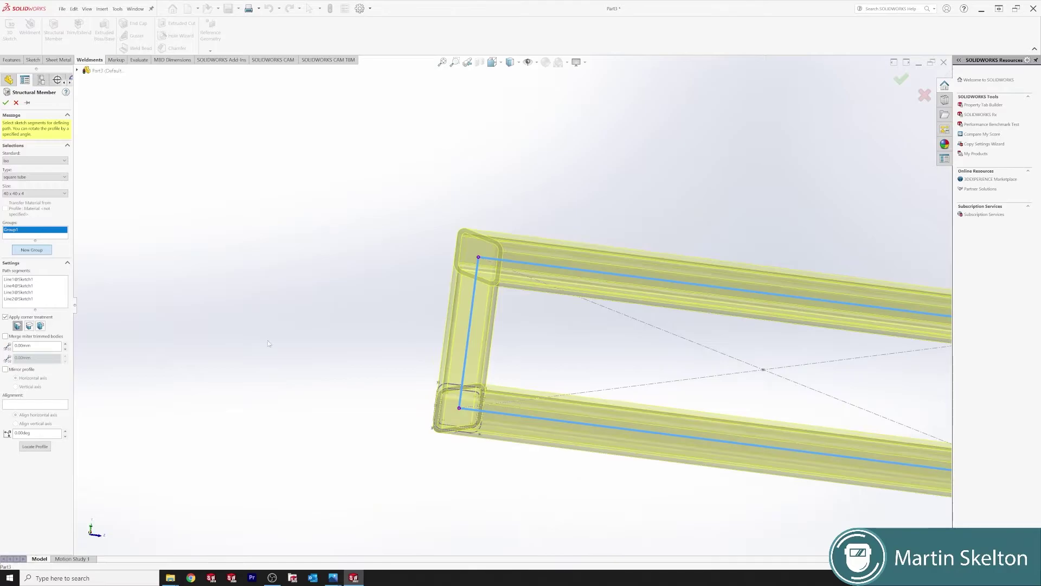
left_click(29, 326)
scroll(497, 291, "down", 4)
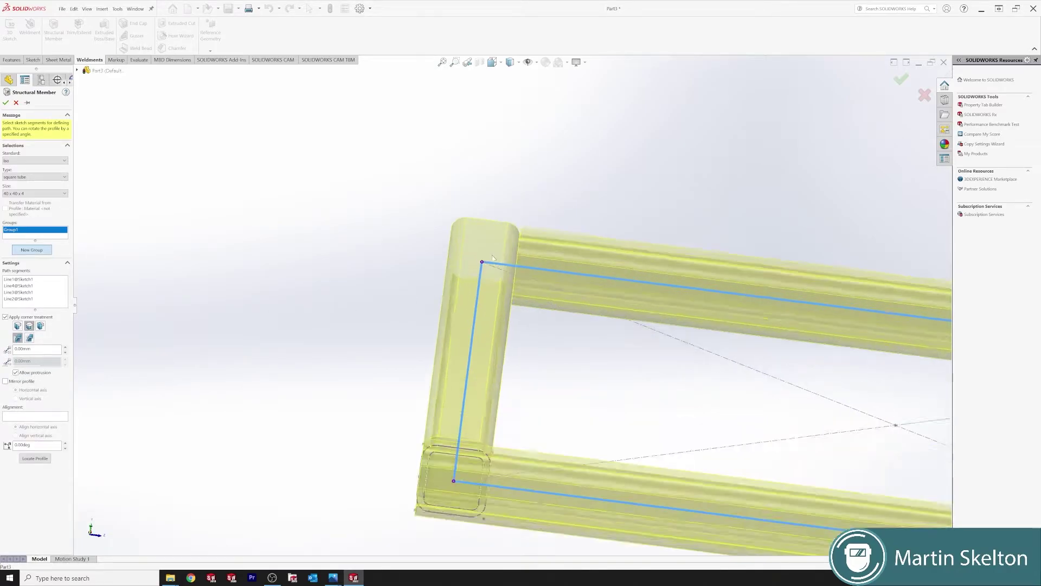
scroll(497, 292, "up", 5)
scroll(496, 360, "down", 4)
scroll(496, 358, "up", 3)
scroll(520, 266, "up", 2)
scroll(521, 266, "down", 3)
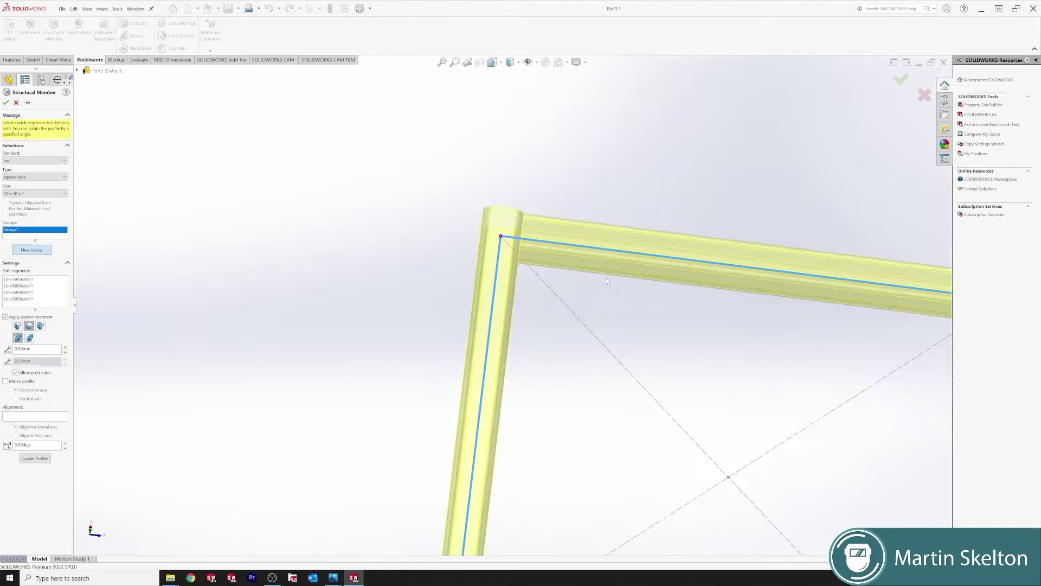
scroll(607, 278, "up", 4)
scroll(658, 324, "down", 3)
scroll(658, 324, "up", 4)
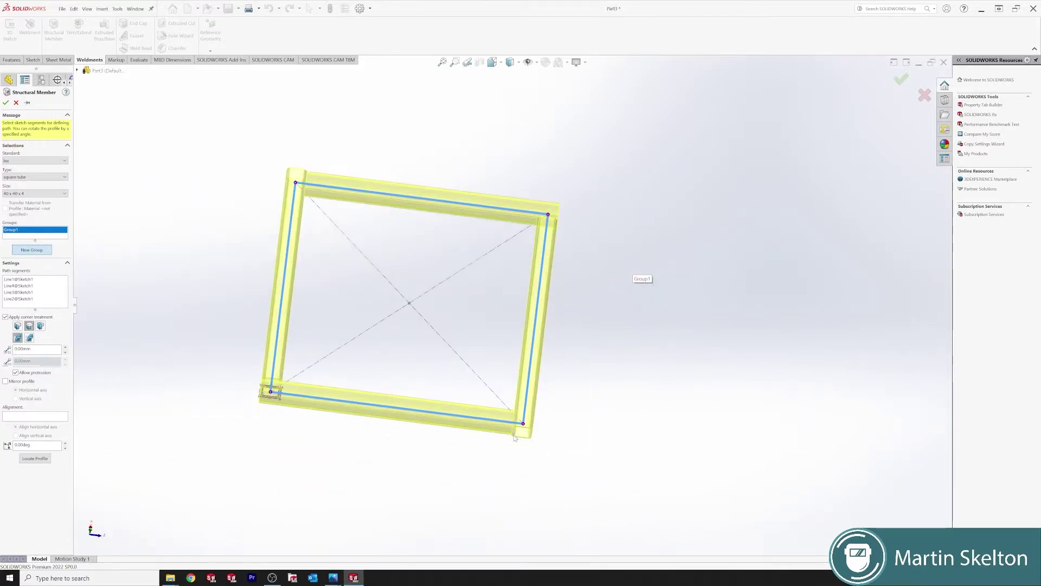
scroll(499, 461, "down", 3)
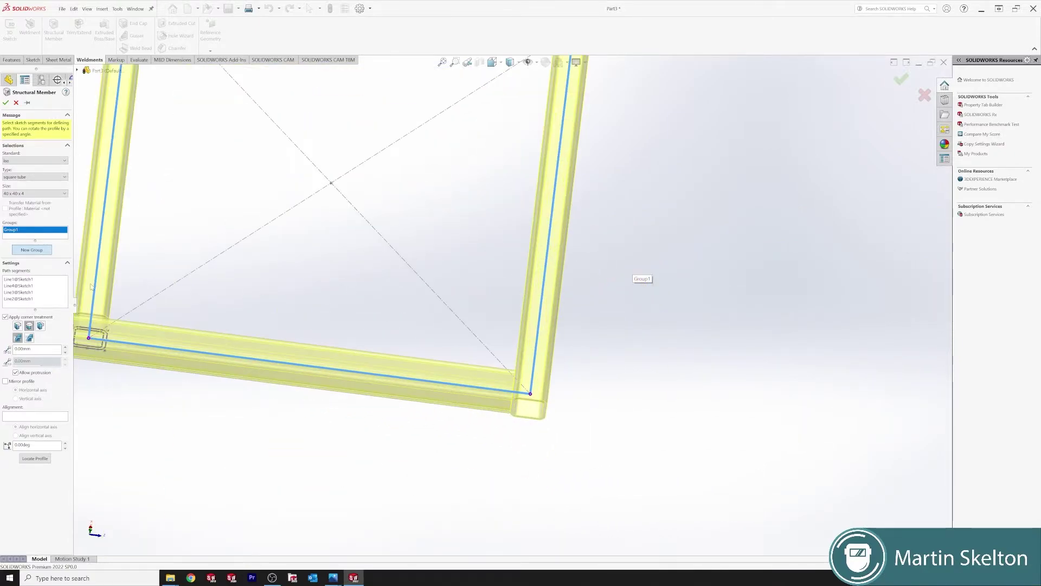
left_click(41, 326)
scroll(542, 395, "down", 4)
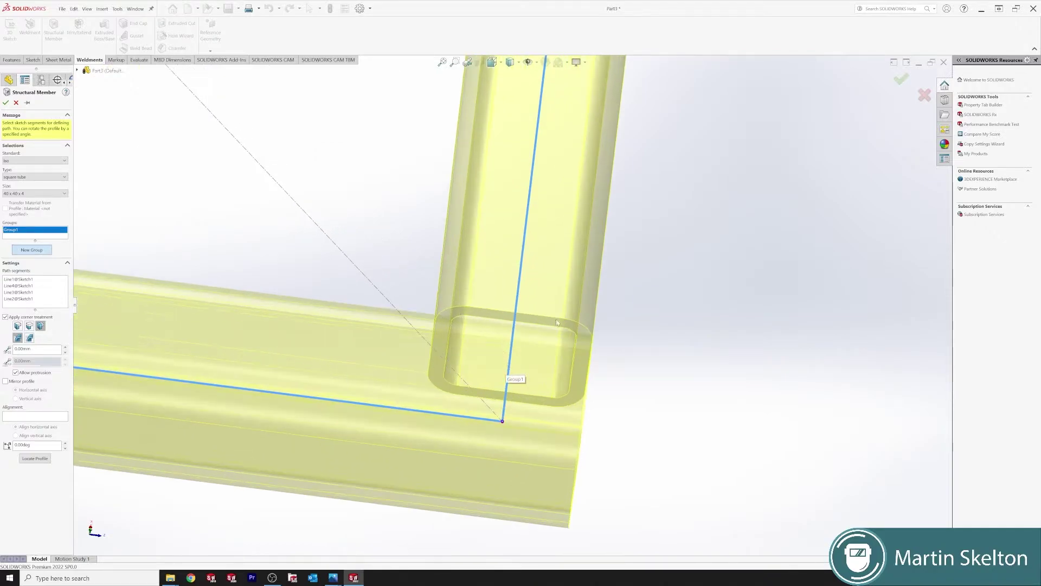
scroll(492, 389, "up", 2)
middle_click_drag(492, 390, 391, 212)
scroll(469, 384, "up", 4)
scroll(469, 383, "down", 5)
scroll(417, 226, "up", 2)
scroll(416, 225, "down", 4)
scroll(391, 213, "up", 5)
scroll(340, 222, "down", 5)
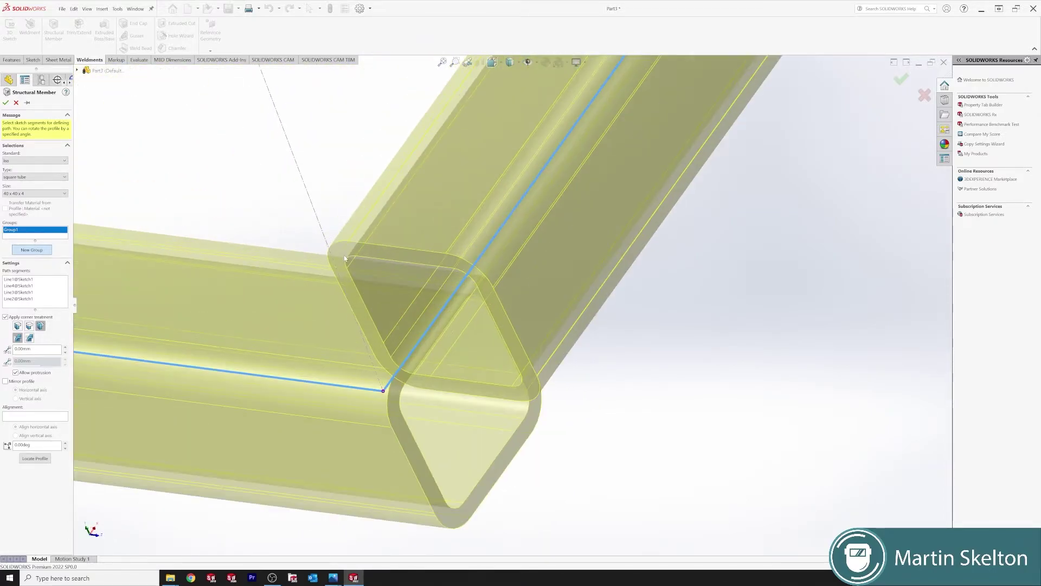
left_click(30, 338)
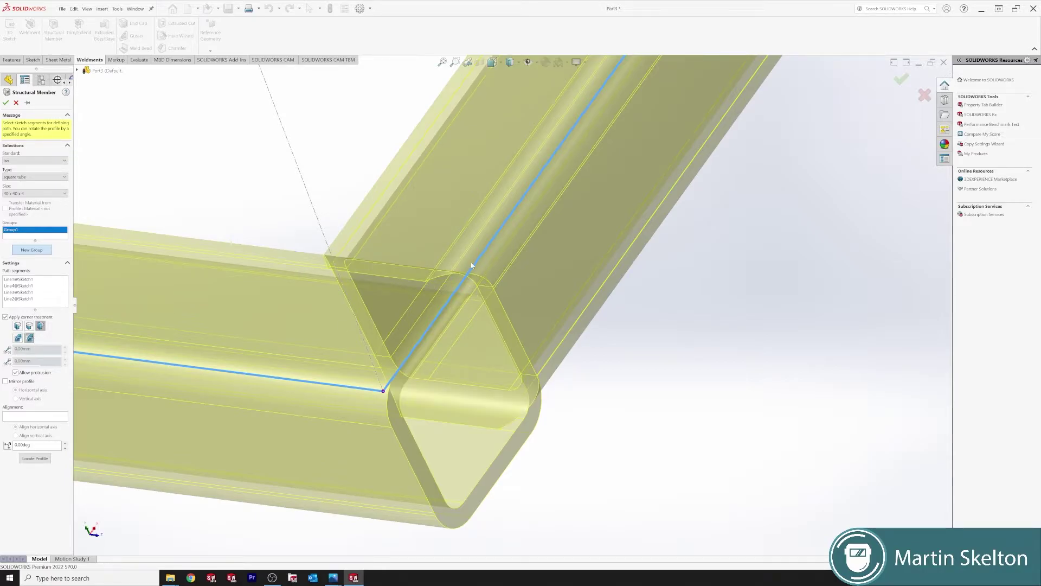
scroll(477, 269, "up", 2)
scroll(467, 272, "down", 4)
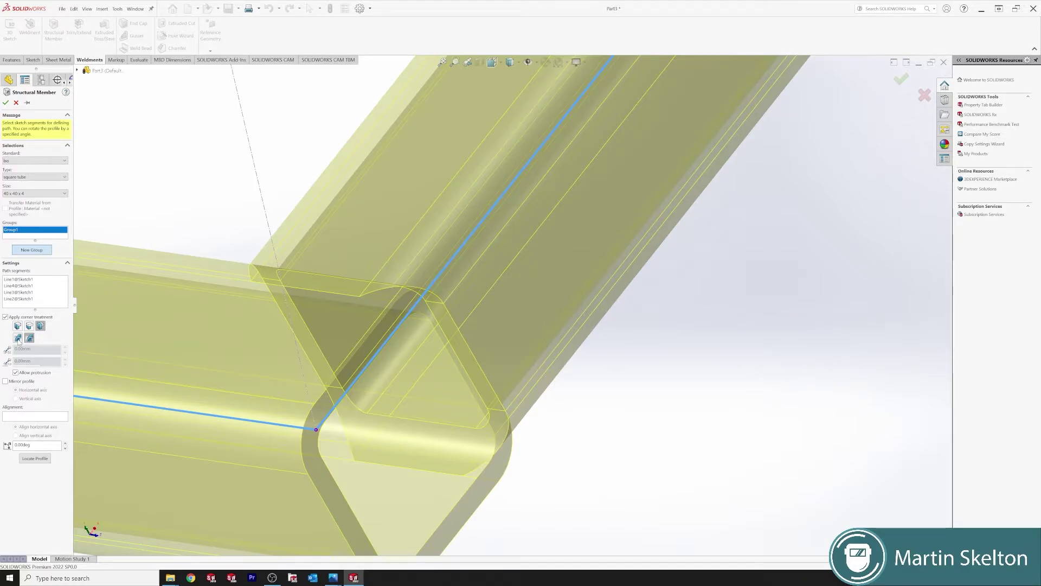
left_click(18, 338)
scroll(423, 299, "up", 6)
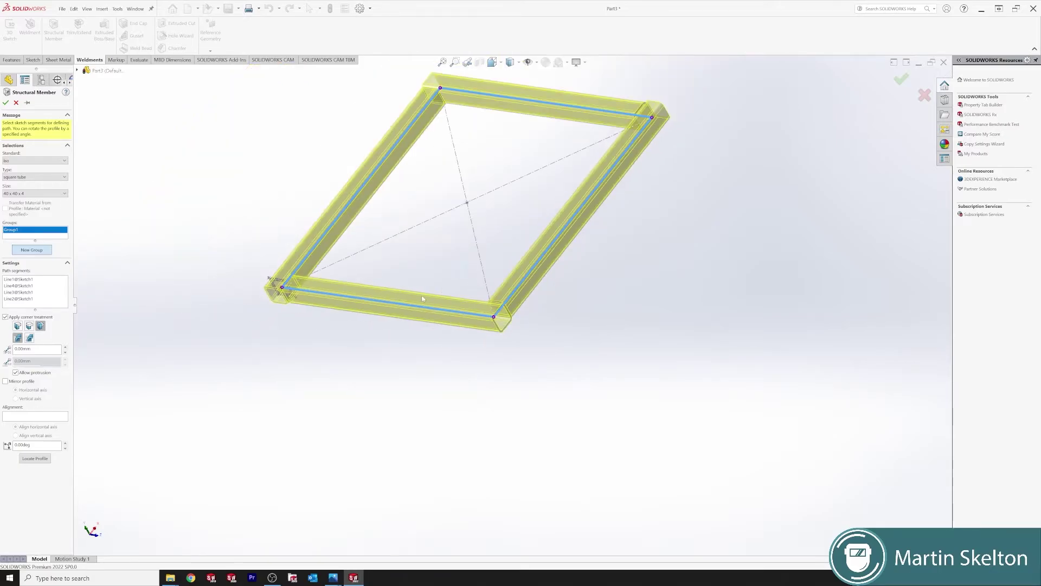
middle_click_drag(423, 299, 484, 321)
scroll(455, 238, "up", 2)
scroll(429, 152, "down", 5)
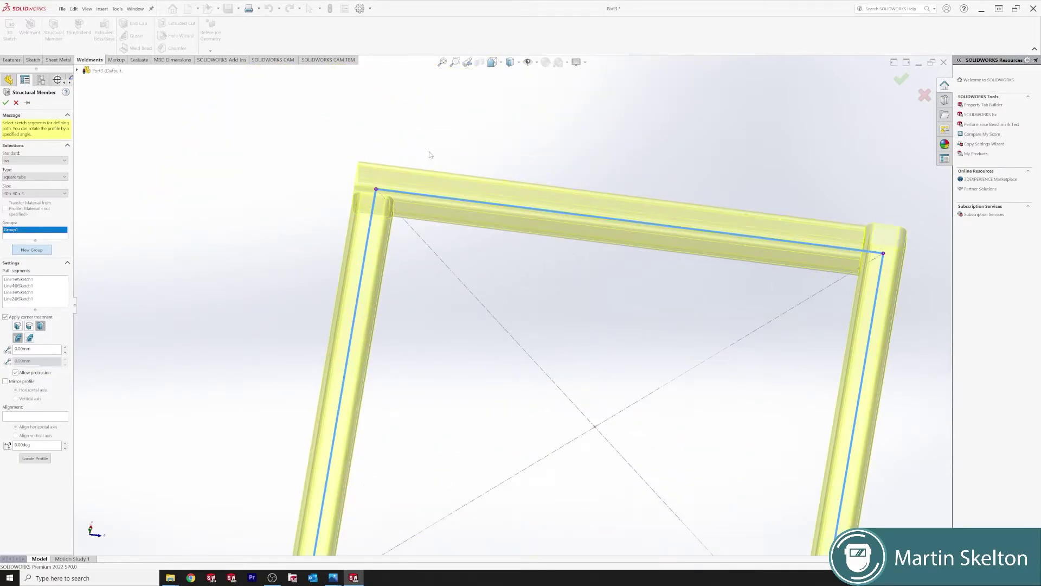
- Return the frame corners to mitered joints
left_click(18, 326)
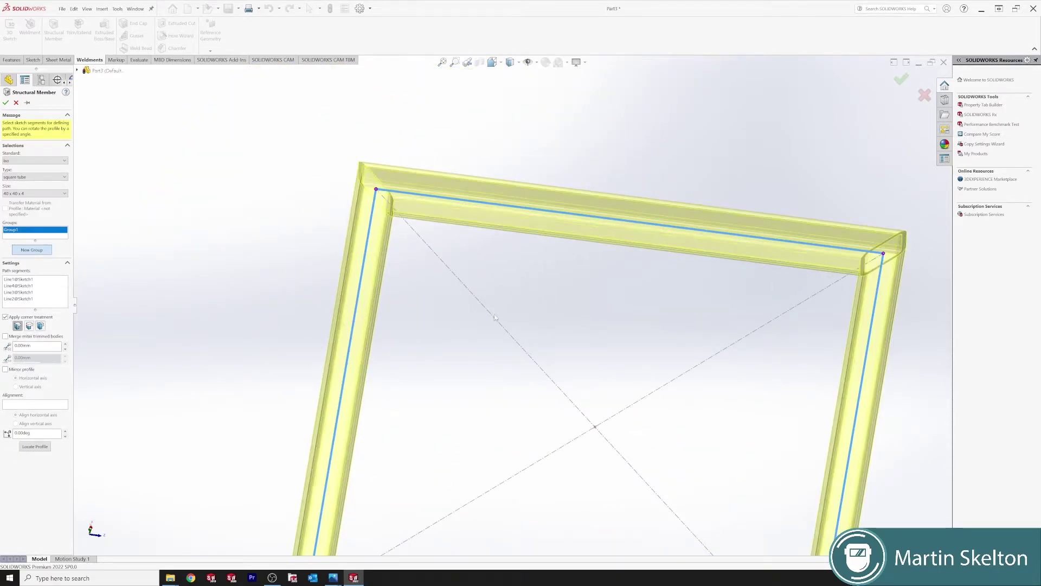
scroll(641, 345, "up", 5)
scroll(623, 285, "down", 4)
scroll(323, 264, "down", 3)
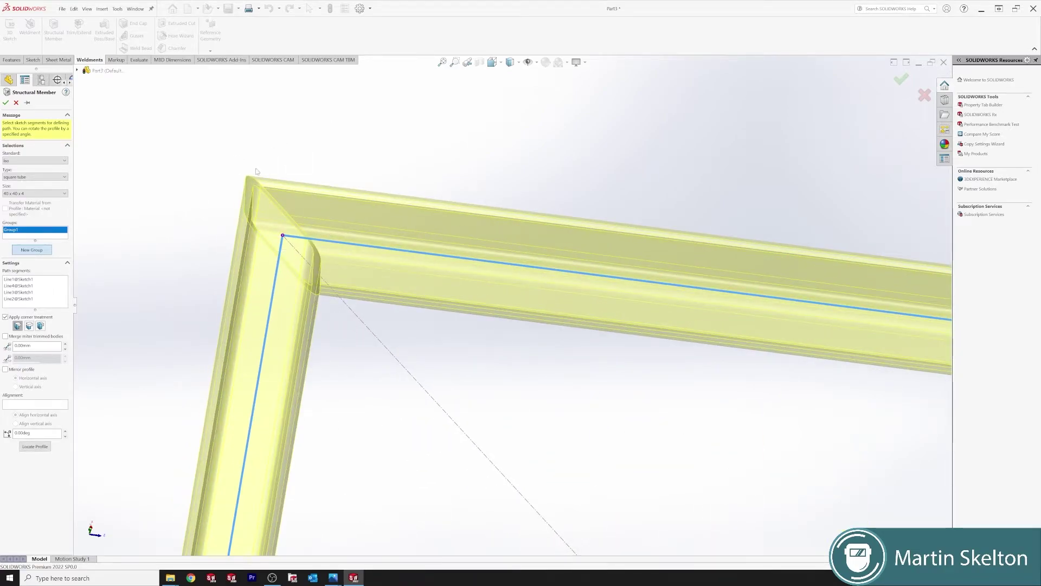
scroll(290, 247, "up", 2)
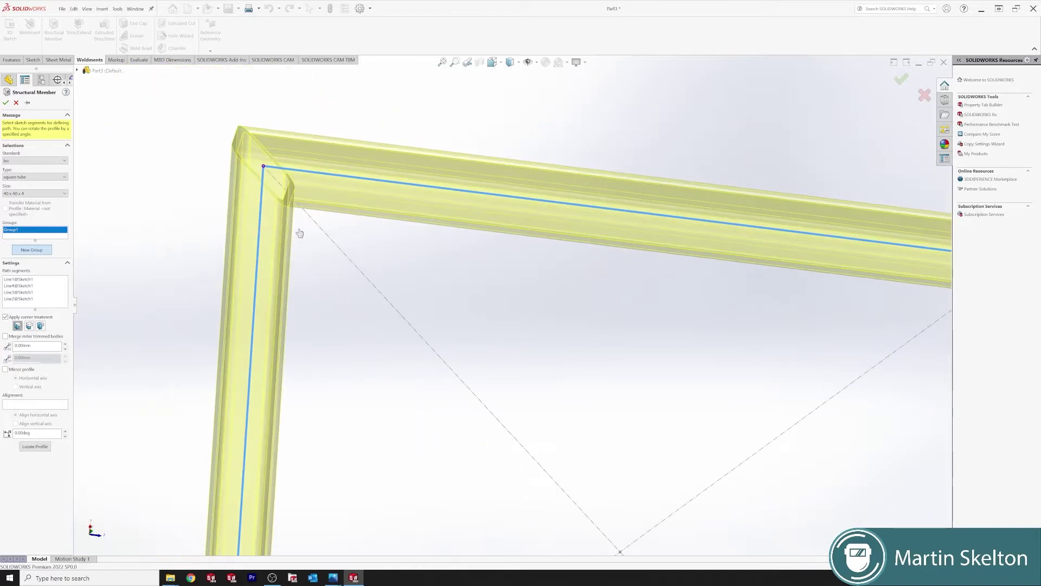
scroll(300, 234, "down", 1)
scroll(317, 215, "down", 3)
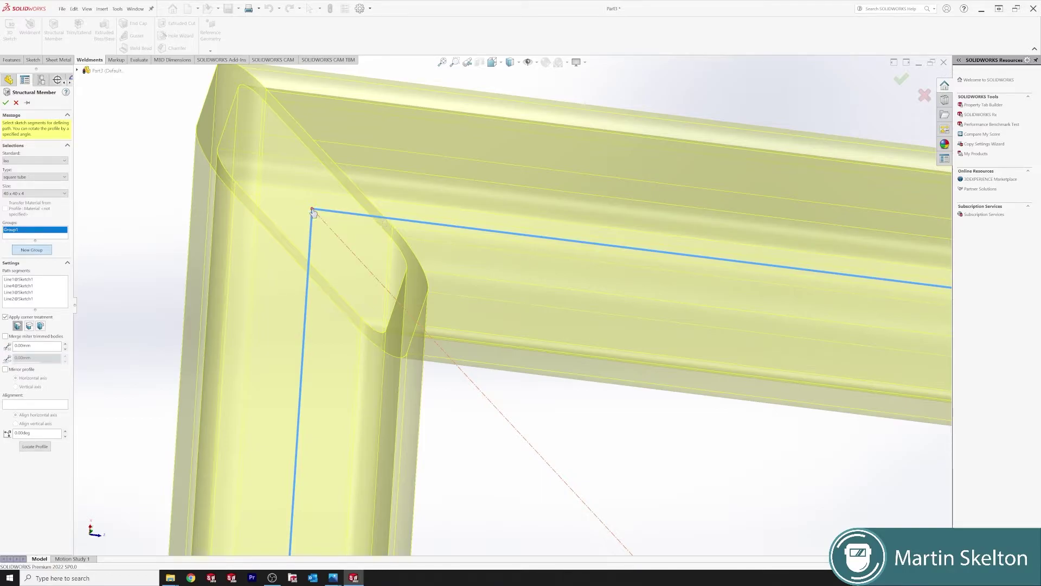
- Open Corner Treatment for the top-left corner and move the dialog aside
left_click(313, 211)
scroll(645, 335, "up", 4)
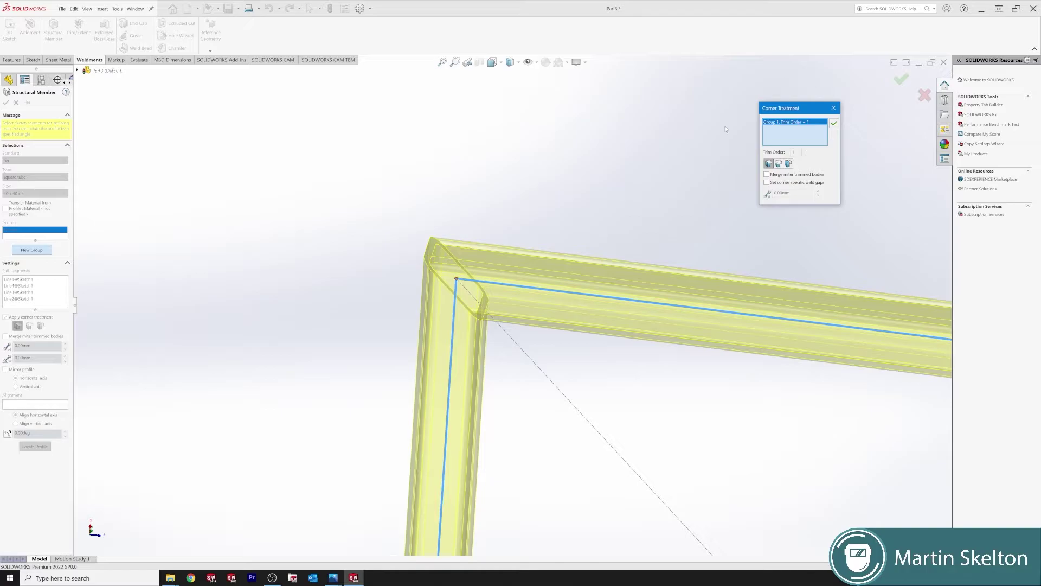
scroll(681, 389, "up", 3)
scroll(564, 334, "down", 2)
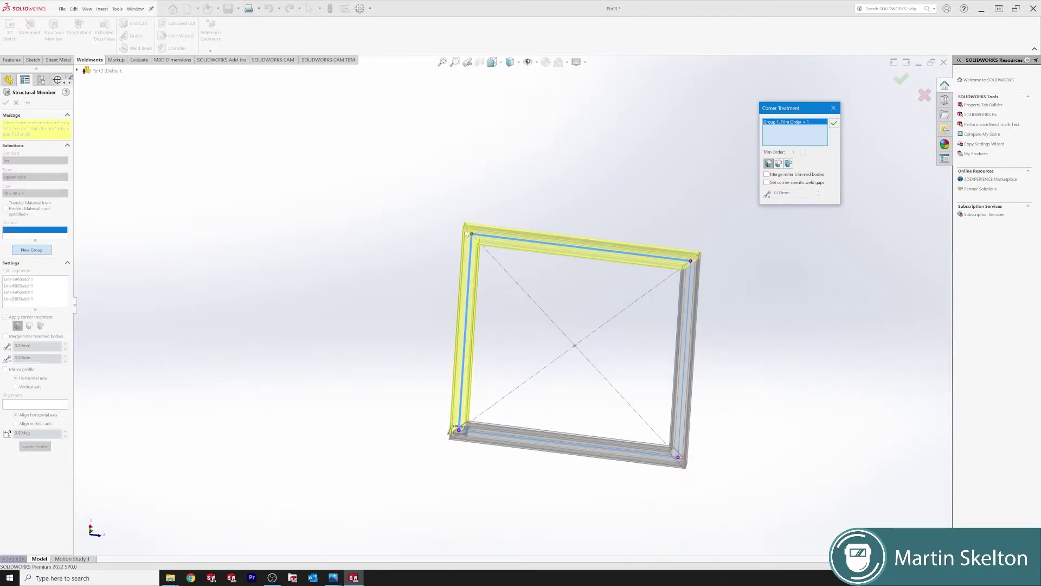
scroll(465, 234, "down", 5)
left_click_drag(782, 108, 518, 120)
scroll(414, 328, "down", 2)
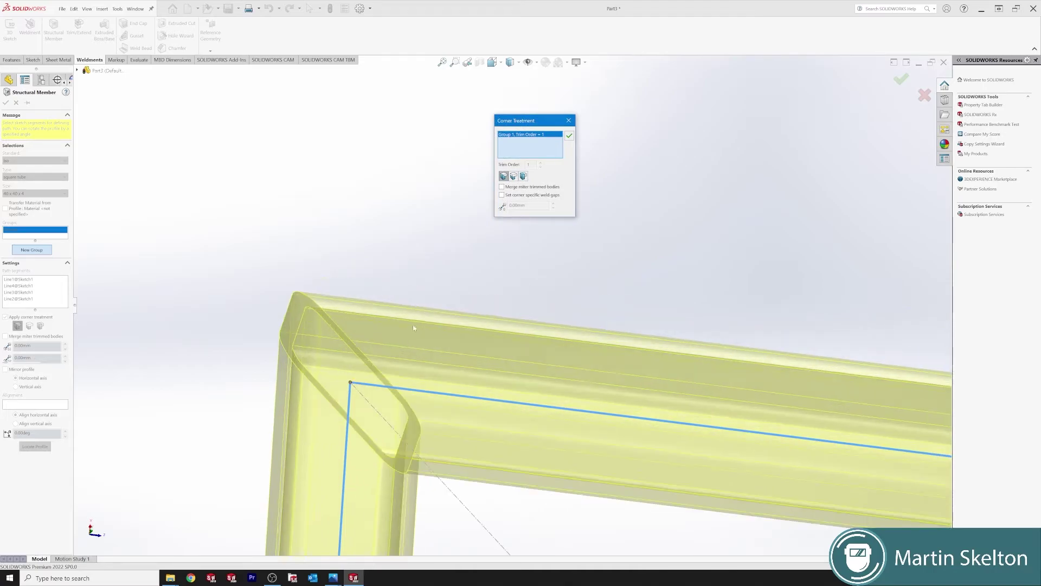
- Try End Butt1, then End Butt2 for the top-left corner
left_click(514, 176)
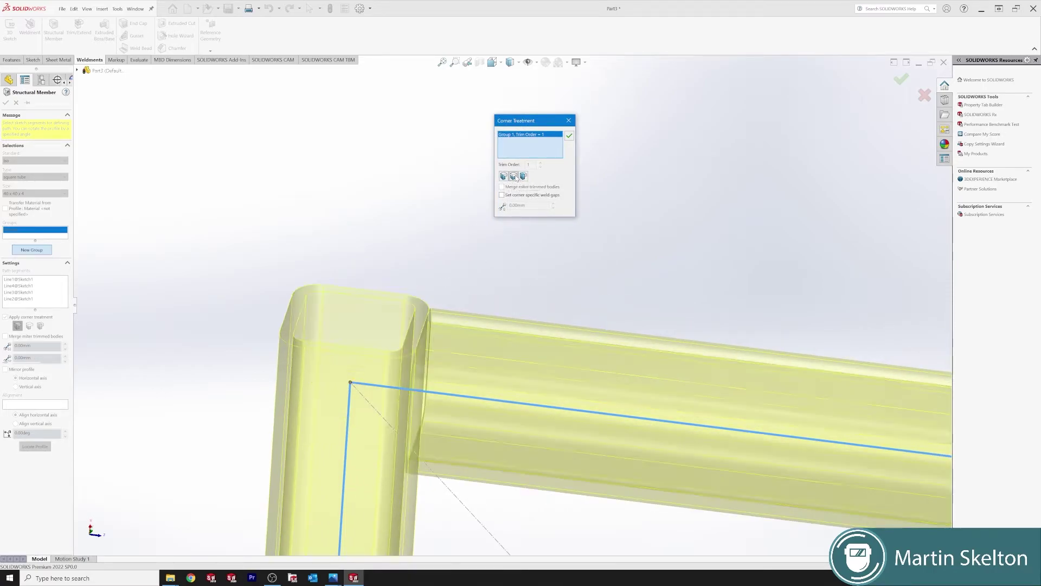
scroll(748, 374, "up", 5)
scroll(748, 375, "up", 2)
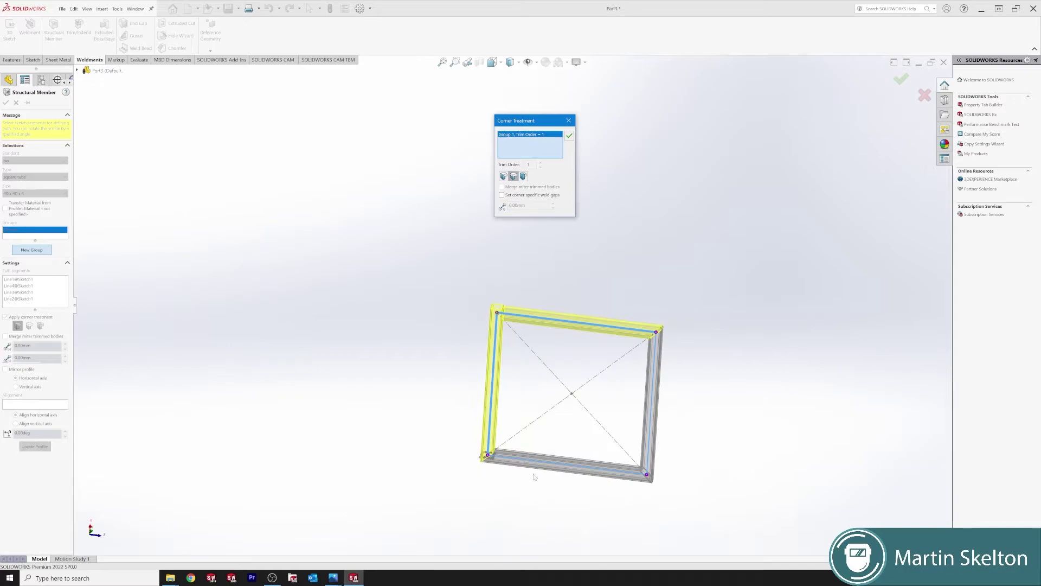
scroll(512, 295, "down", 6)
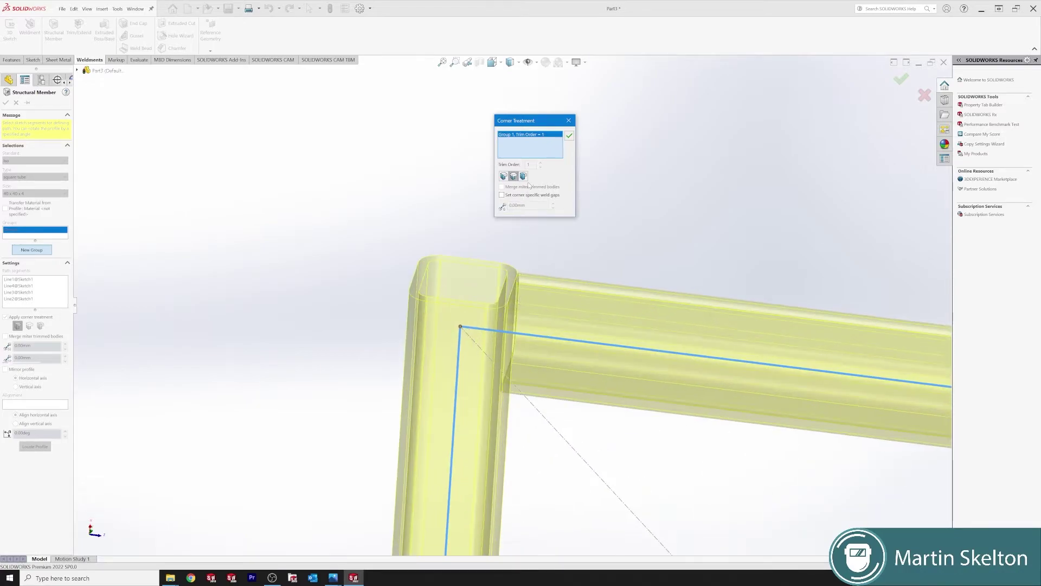
left_click(524, 177)
scroll(666, 422, "up", 5)
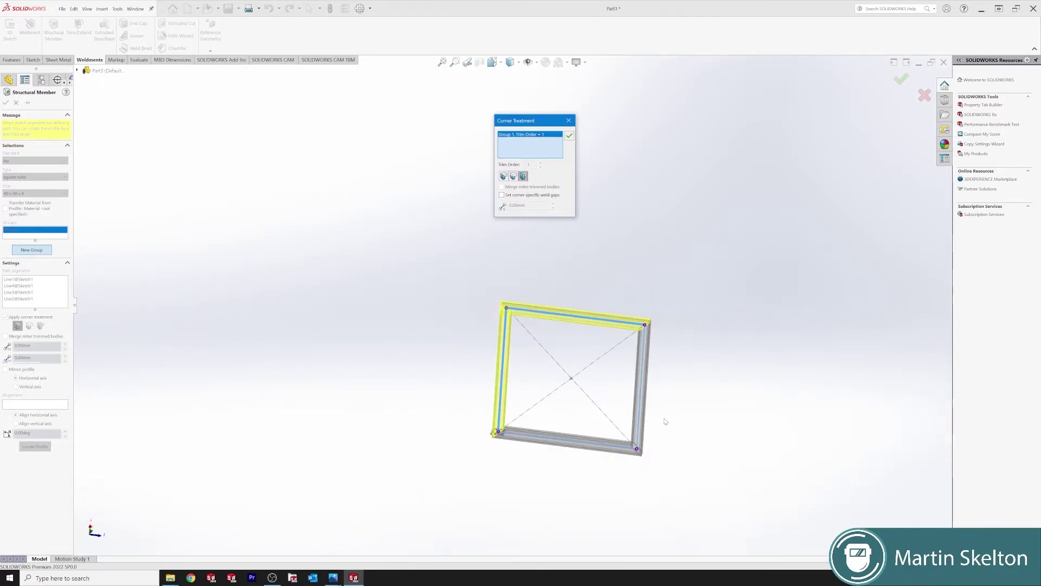
scroll(526, 296, "down", 7)
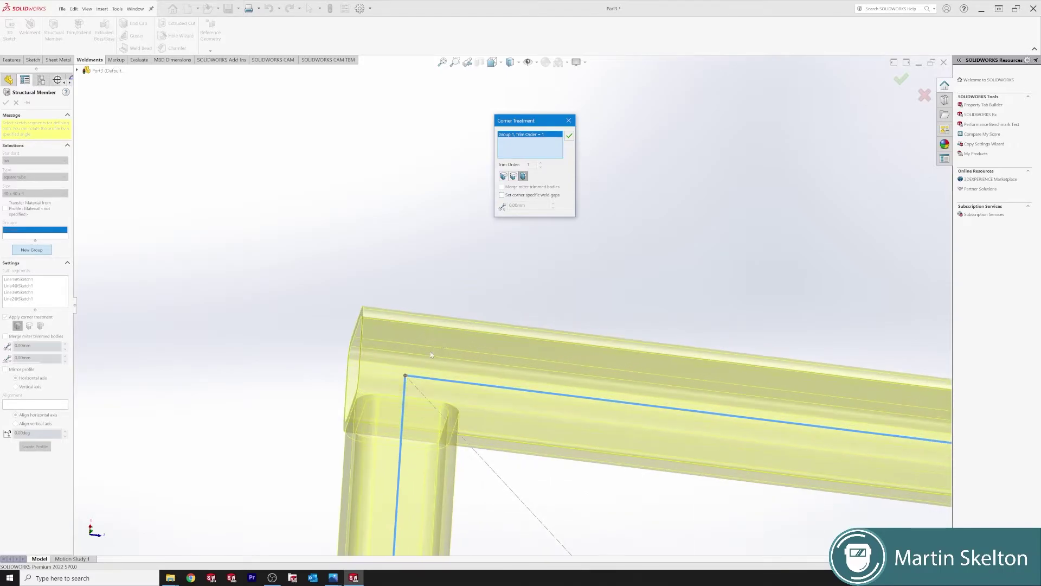
- Enable a corner-specific 1 mm weld gap and set the corner back to End Miter
left_click(501, 195)
scroll(458, 422, "up", 4)
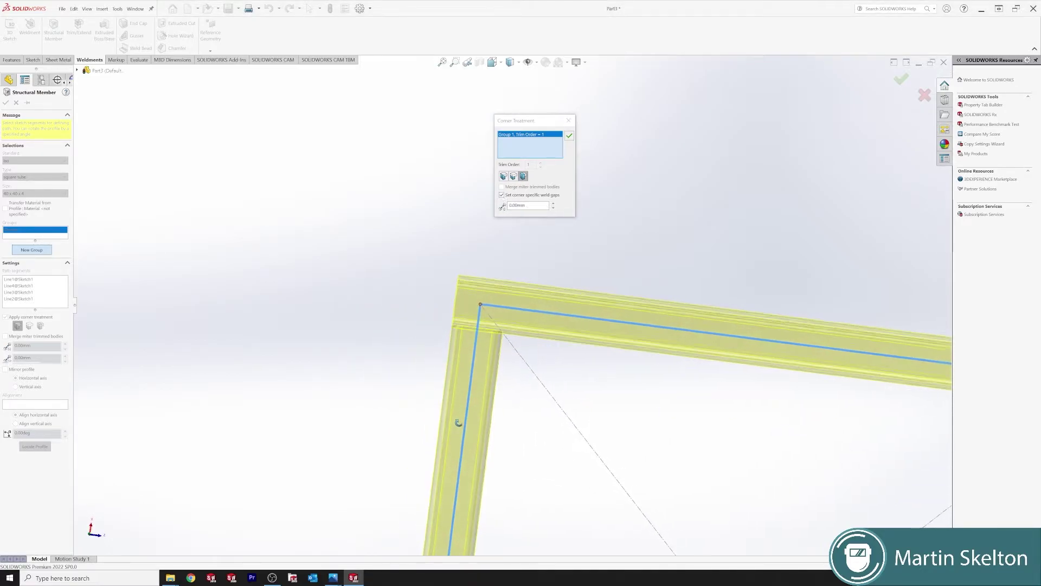
scroll(478, 331, "down", 6)
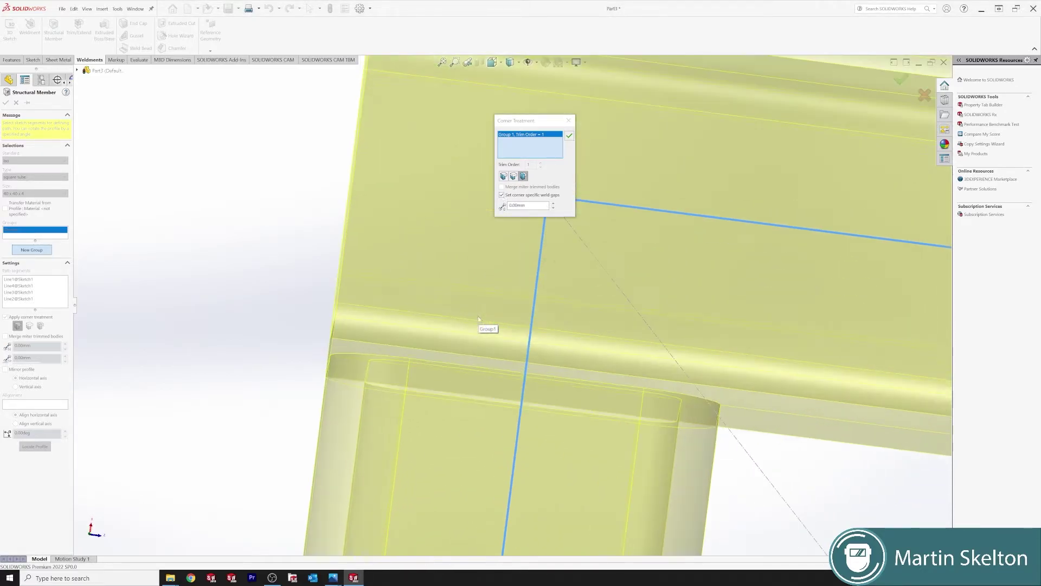
left_click(512, 205)
key("BackSpace")
type("1")
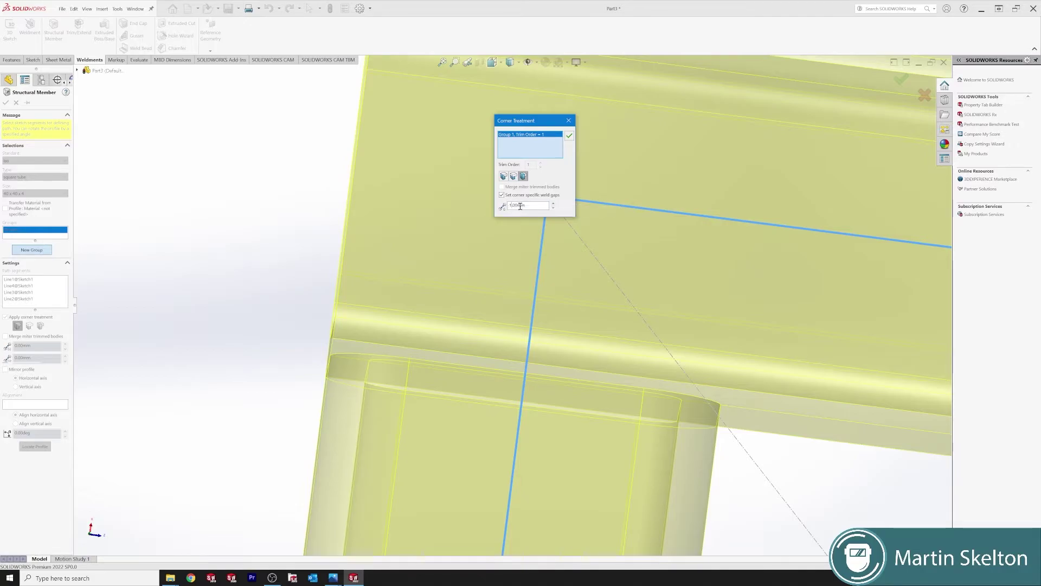
scroll(531, 380, "up", 3)
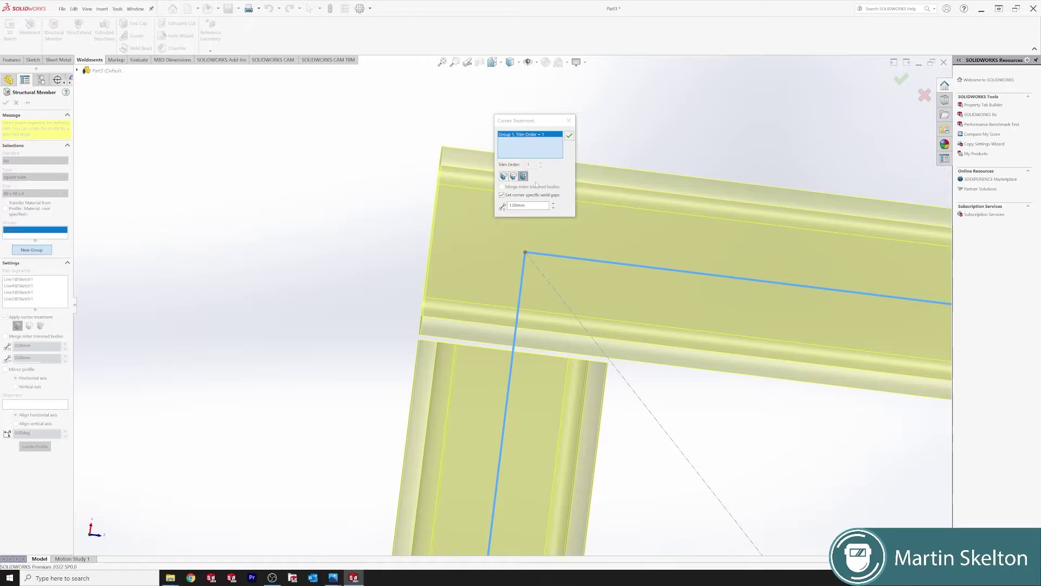
left_click(504, 176)
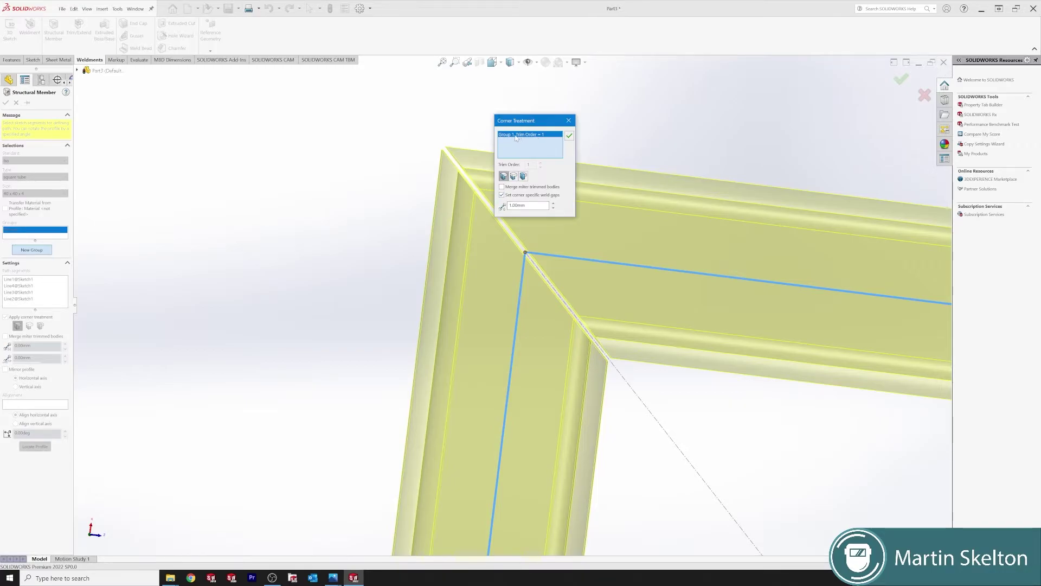
- Orbit around the frame to inspect the mitered top-left corner and its gap
scroll(430, 365, "up", 12)
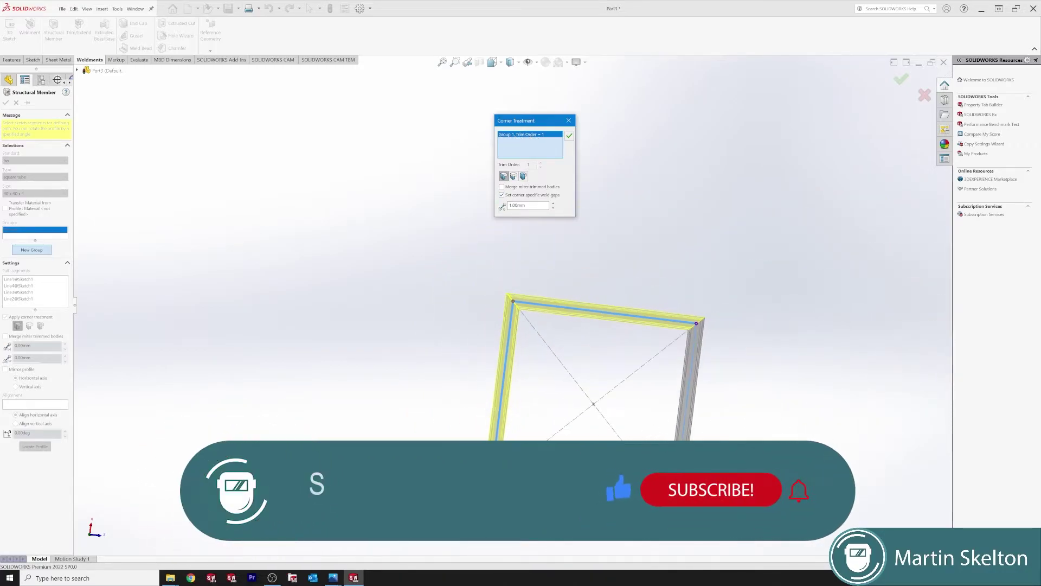
middle_click_drag(430, 364, 649, 303)
scroll(649, 304, "down", 7)
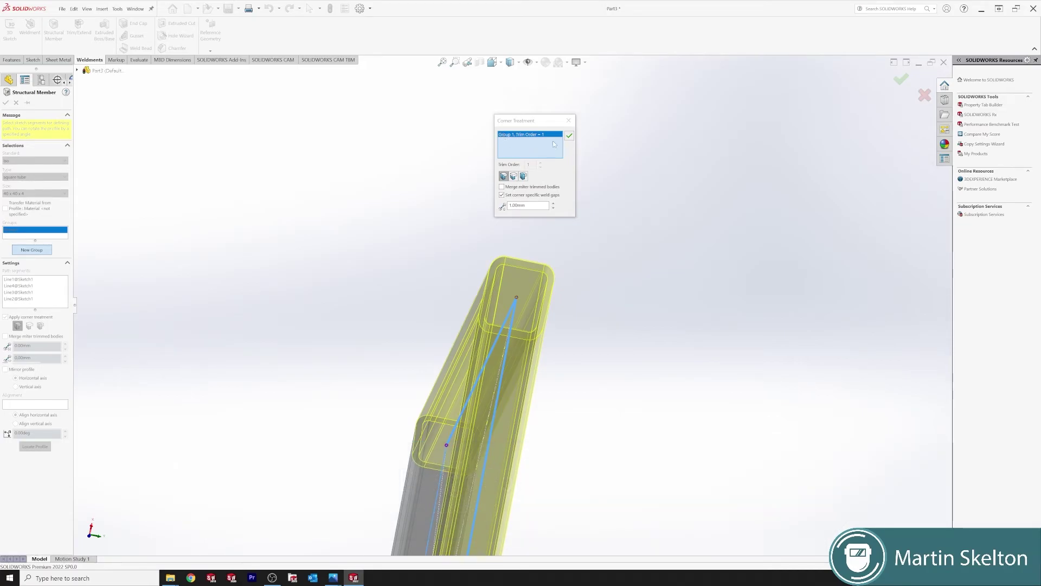
scroll(514, 342, "up", 2)
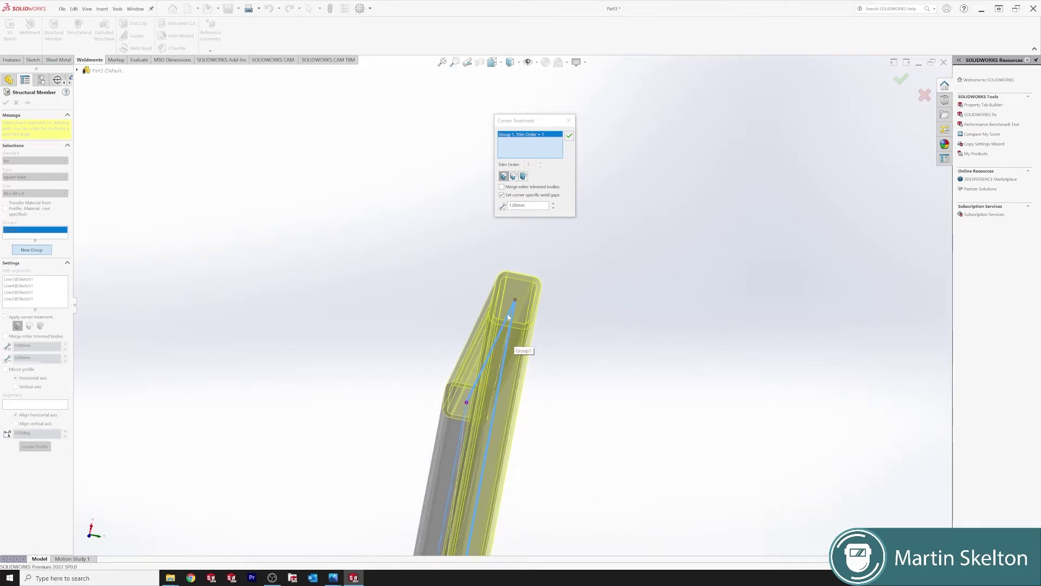
middle_click_drag(514, 343, 560, 323)
scroll(443, 300, "down", 5)
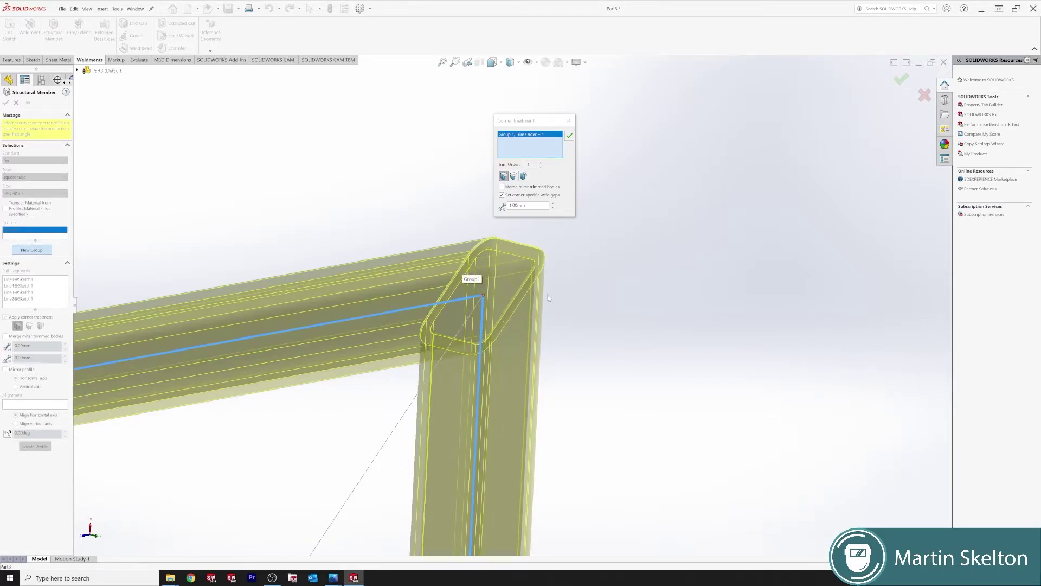
middle_click_drag(548, 298, 447, 310)
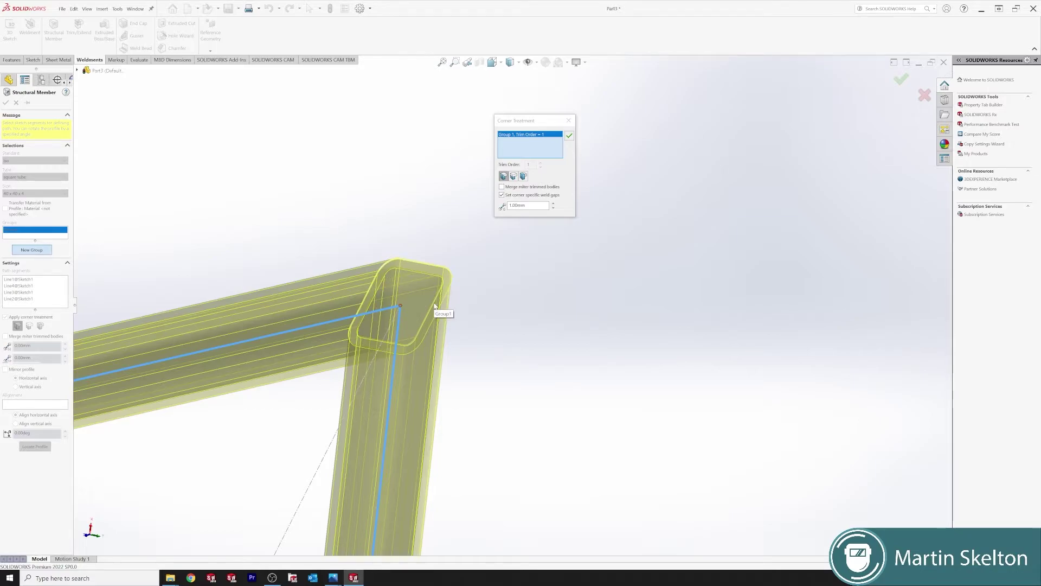
scroll(422, 321, "up", 8)
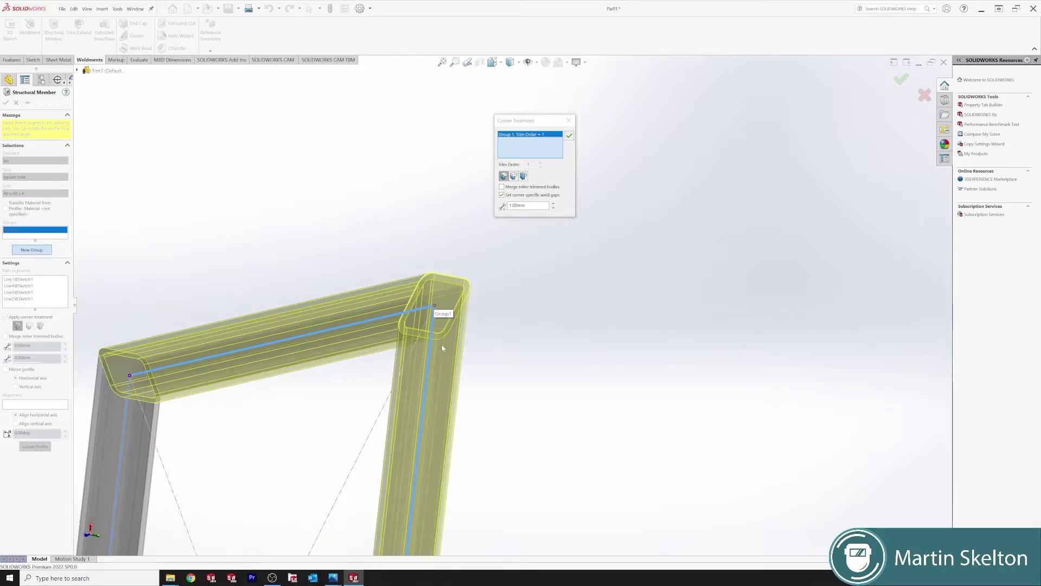
scroll(522, 317, "down", 8)
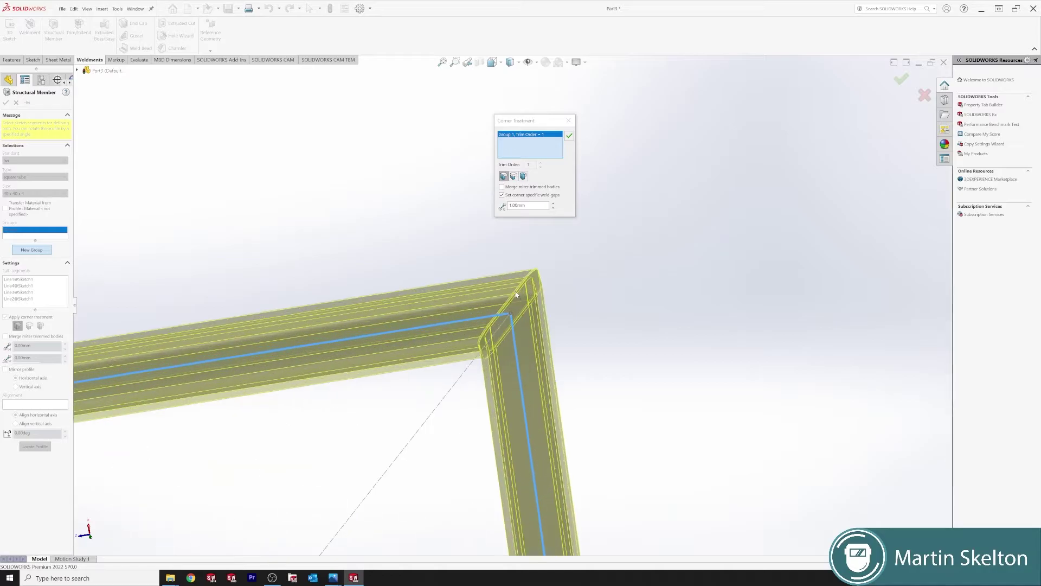
- Accept the top-left corner treatment and orbit to view that corner
left_click(569, 135)
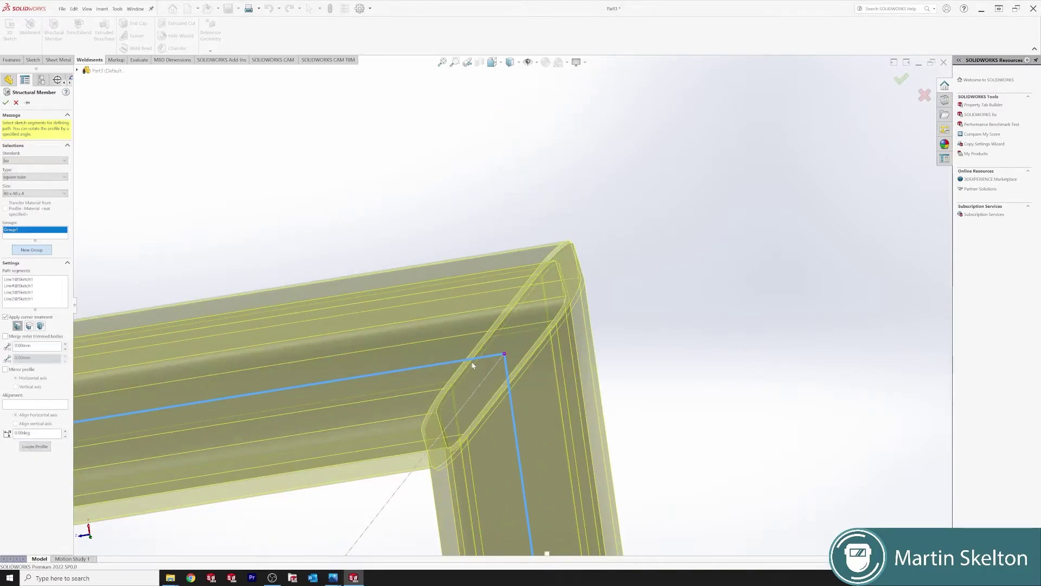
scroll(450, 345, "up", 6)
scroll(450, 345, "down", 8)
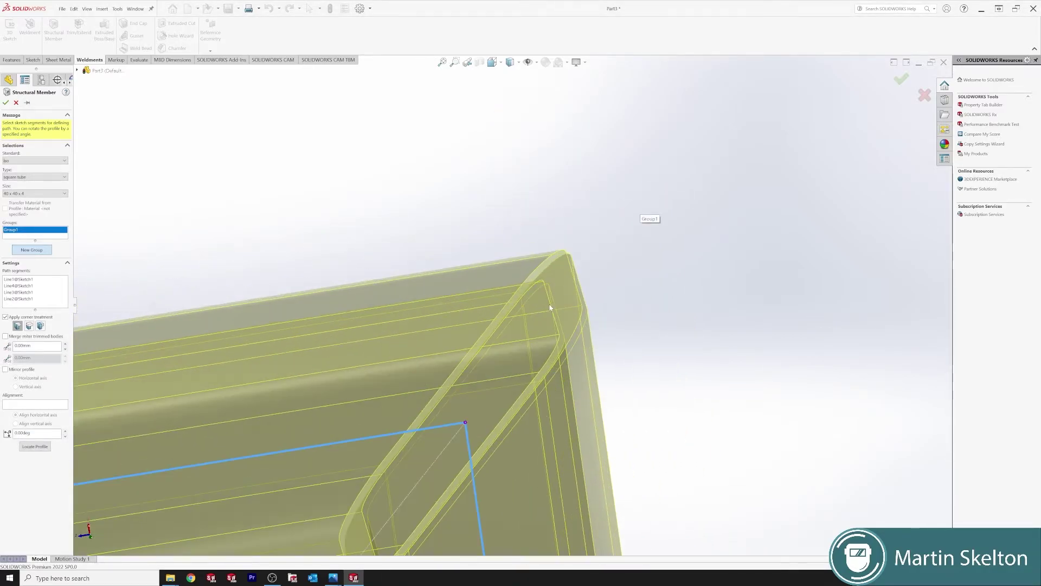
middle_click_drag(486, 260, 443, 234)
scroll(443, 234, "up", 5)
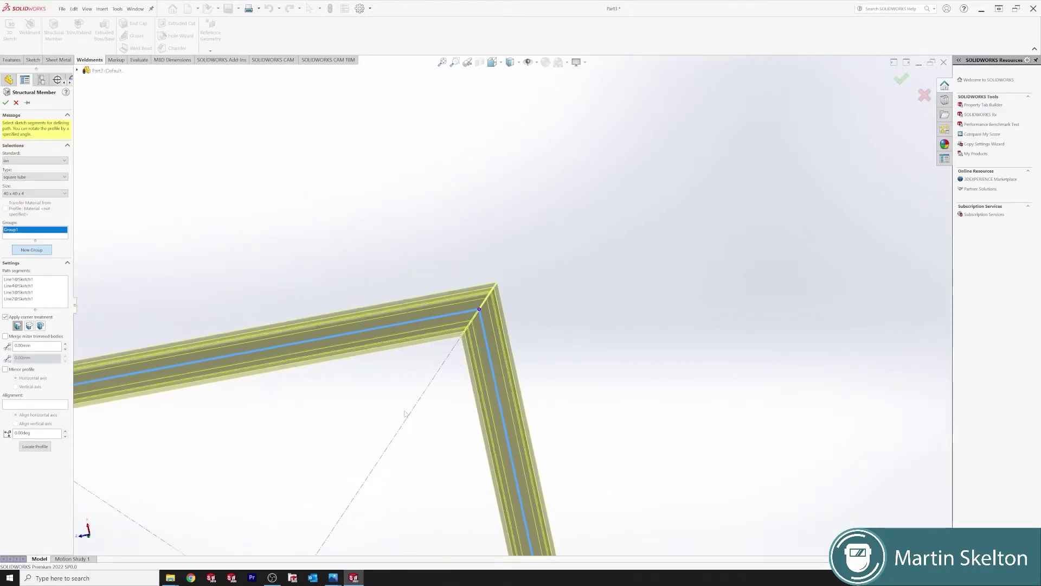
scroll(337, 334, "down", 8)
middle_click_drag(321, 317, 303, 327)
scroll(302, 327, "up", 3)
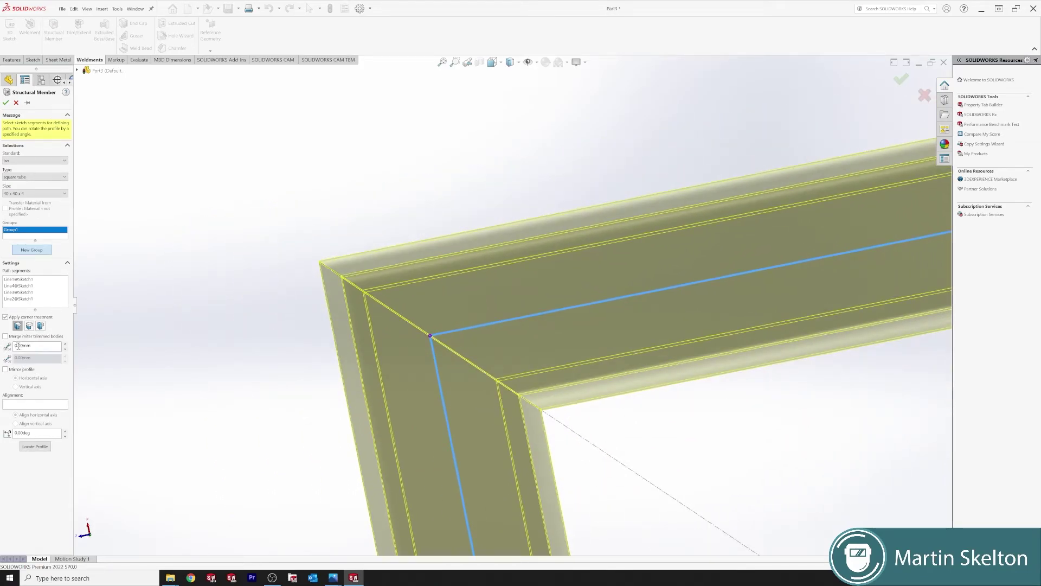
- Apply the 1.00 mm miter gap to the frame and view the preview tilted
left_click_drag(18, 346, 15, 346)
left_click(180, 302)
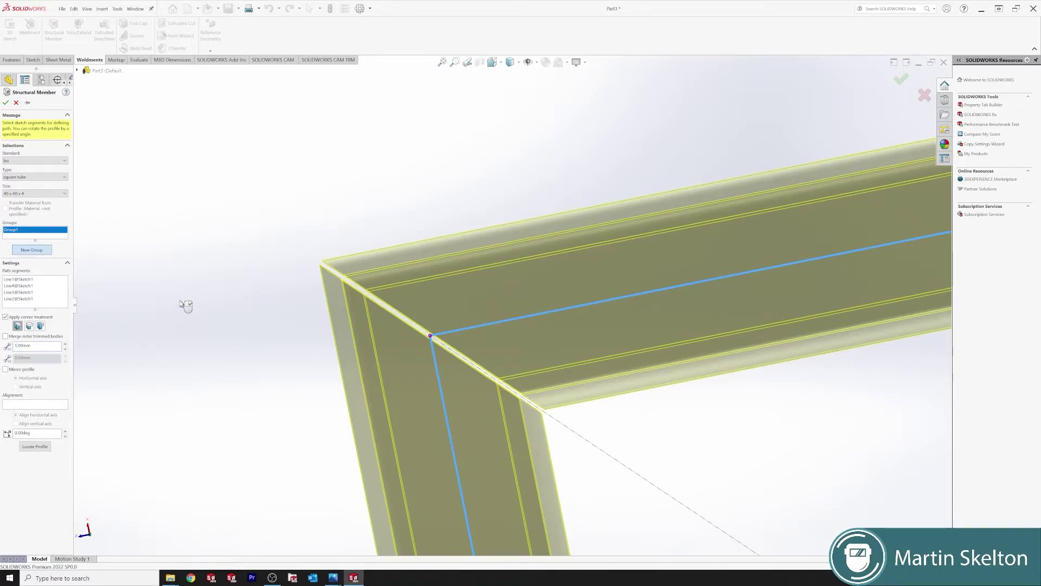
scroll(519, 403, "down", 5)
scroll(530, 418, "up", 6)
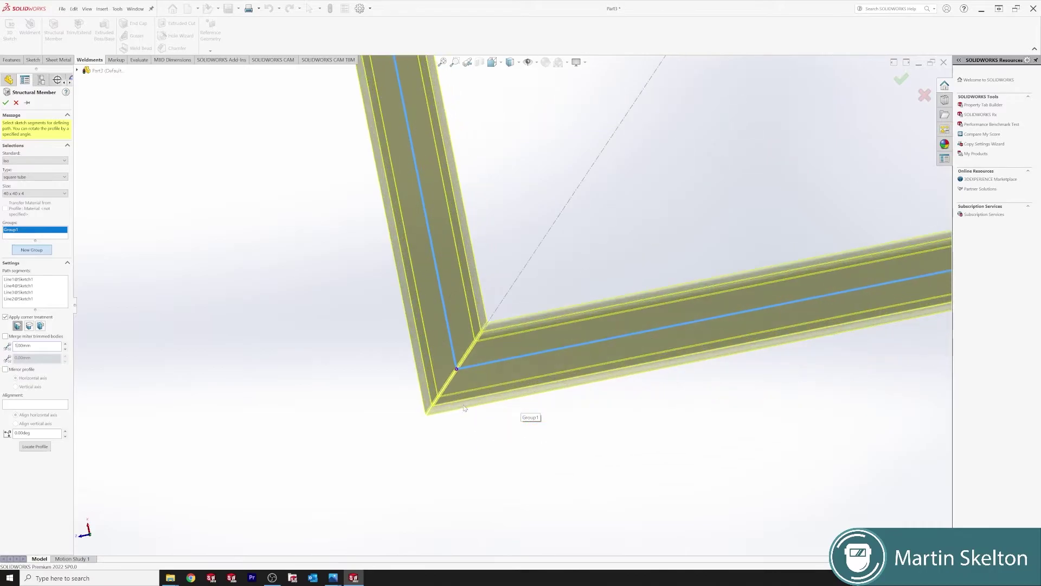
scroll(472, 347, "down", 5)
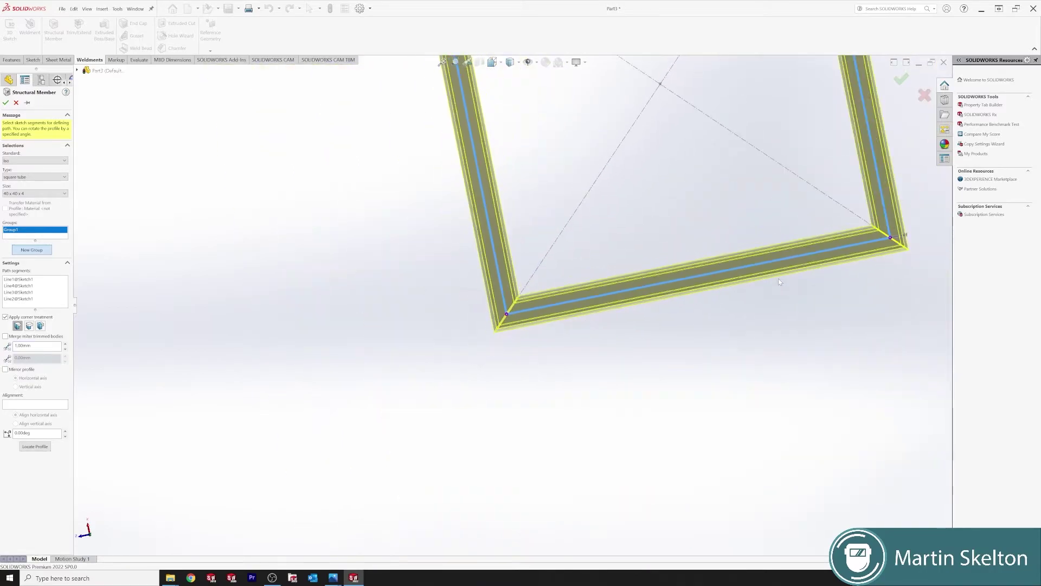
scroll(869, 229, "up", 3)
scroll(510, 253, "down", 8)
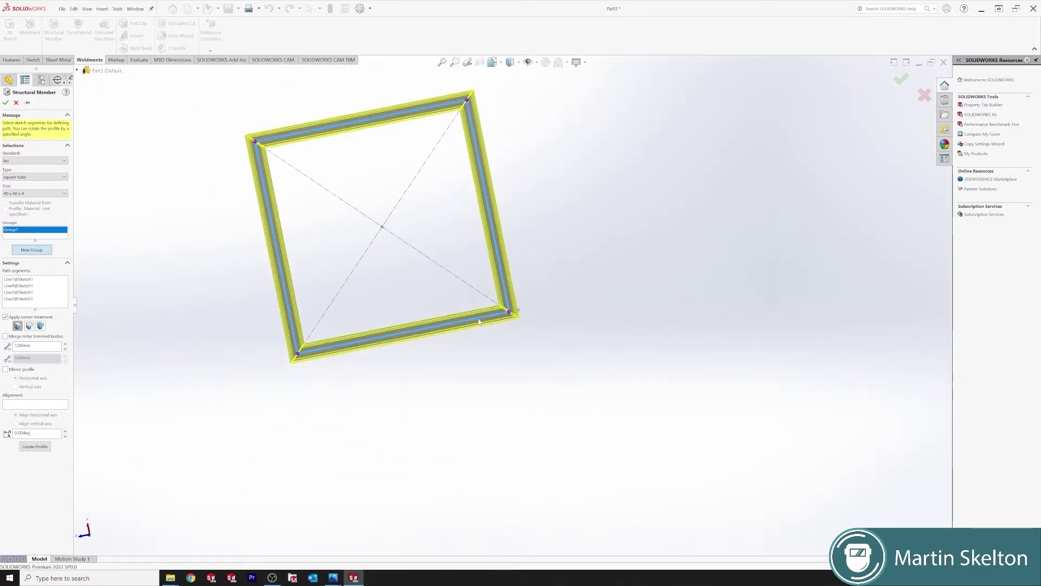
scroll(510, 254, "up", 8)
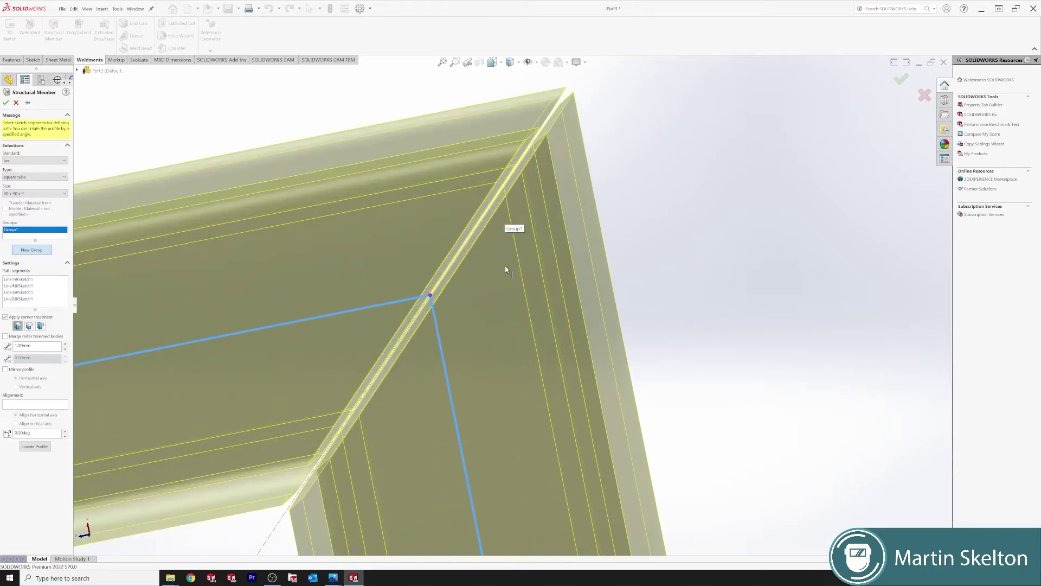
scroll(501, 273, "down", 6)
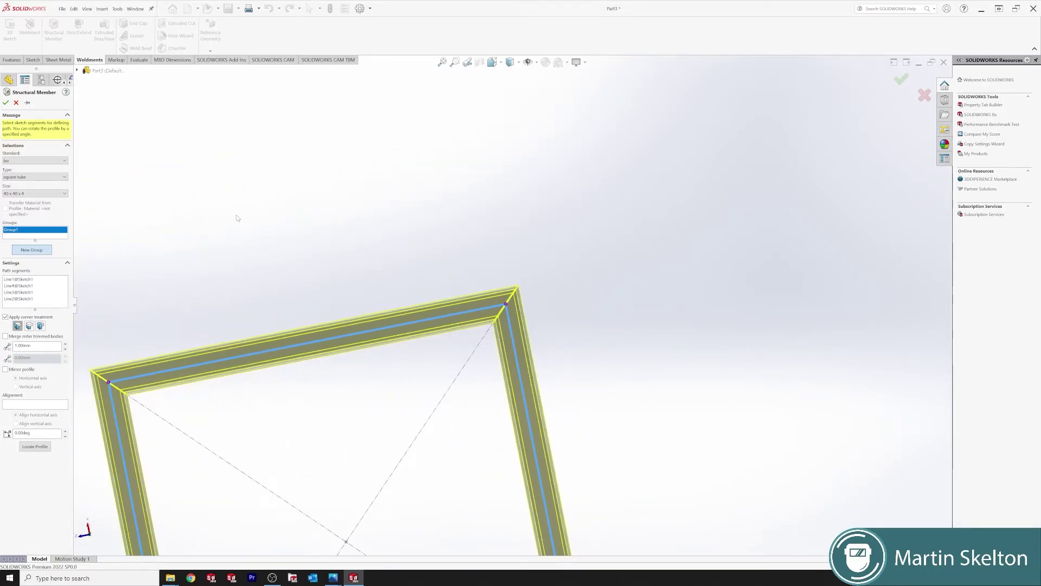
scroll(364, 374, "down", 6)
scroll(458, 465, "up", 3)
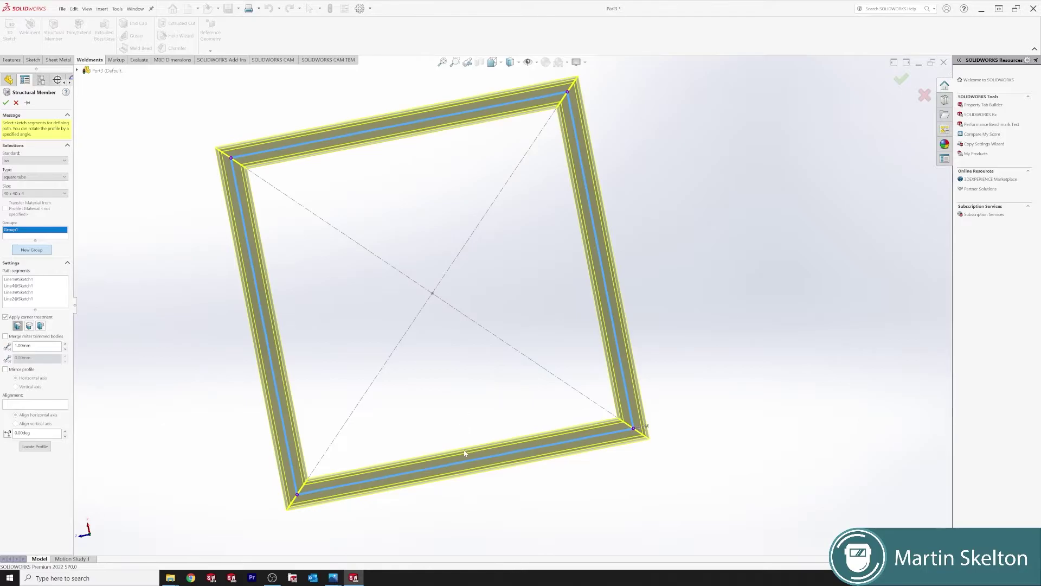
middle_click_drag(526, 421, 471, 312)
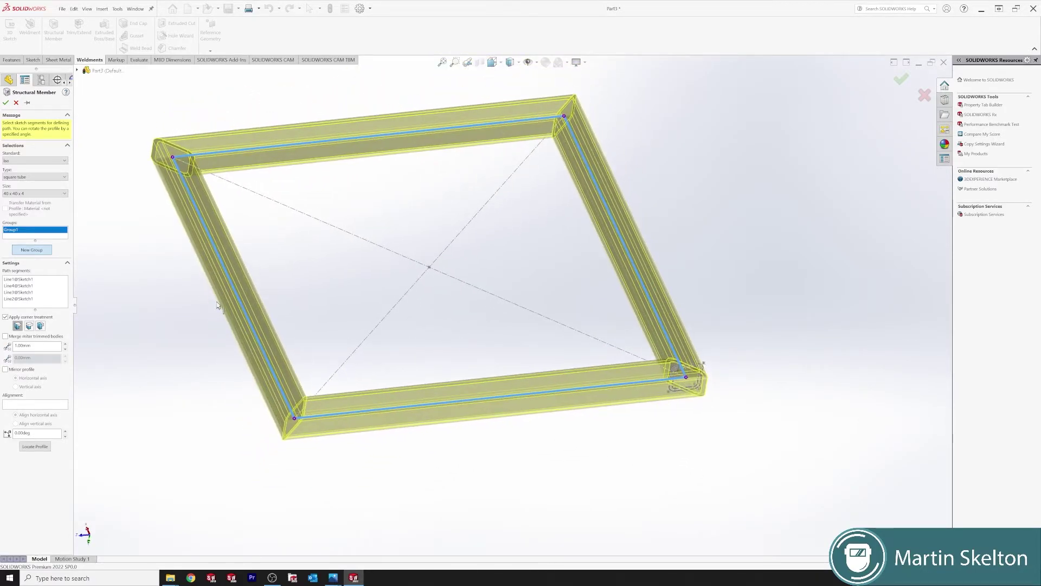
- Set the square tube size to 80 x 80 x 5 and accept the structural member
left_click(60, 194)
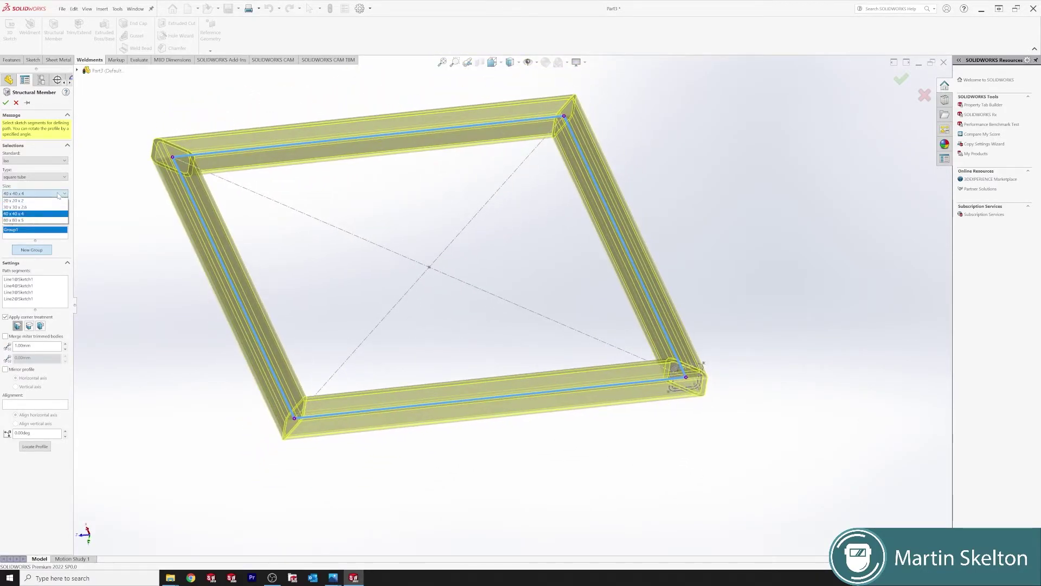
left_click(44, 220)
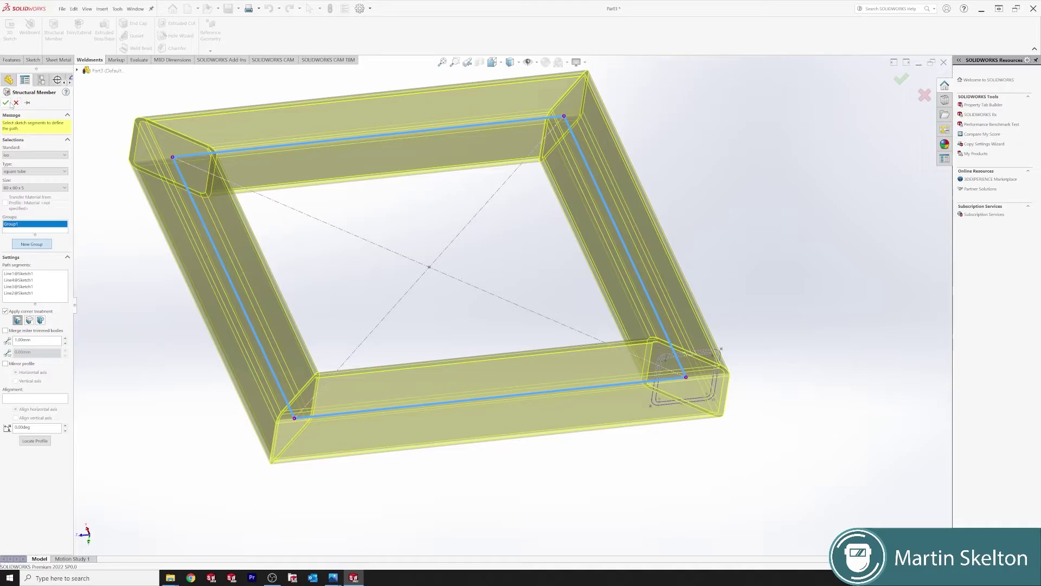
left_click(902, 79)
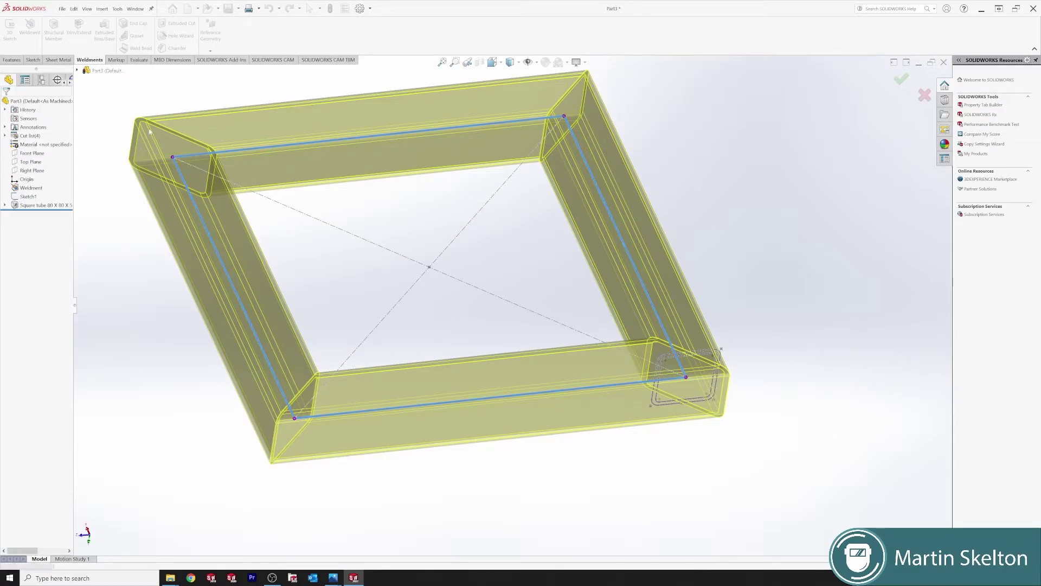
scroll(170, 174, "up", 6)
scroll(141, 244, "down", 5)
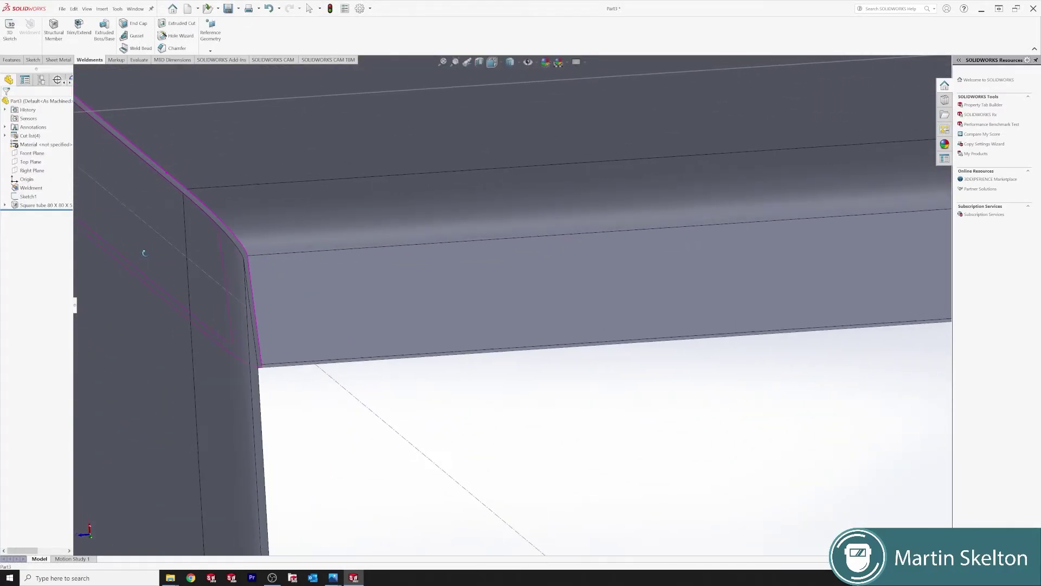
scroll(374, 219, "up", 4)
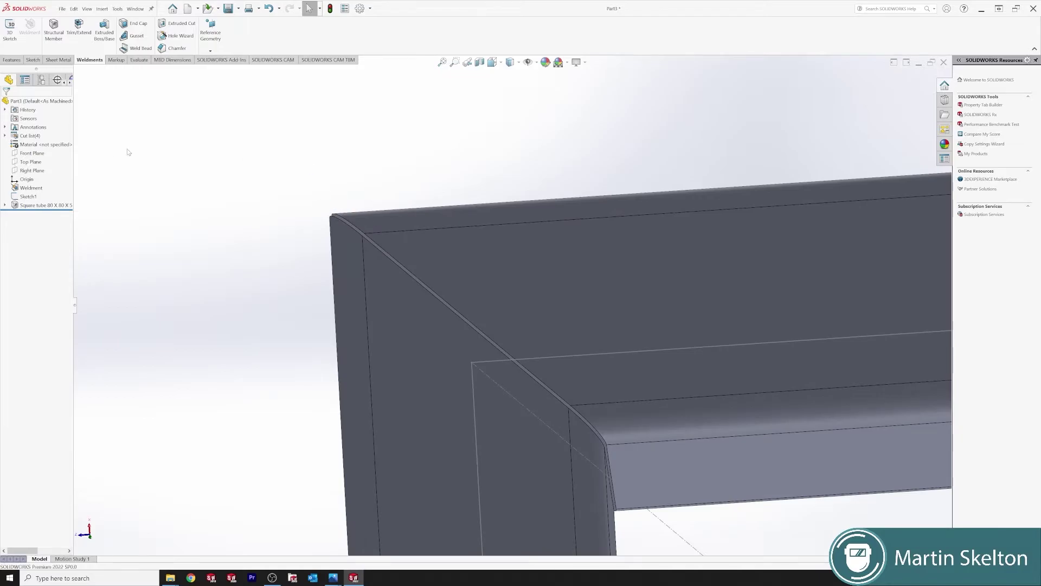
- Assign Plain Carbon Steel as the part's material
right_click(50, 145)
left_click(84, 183)
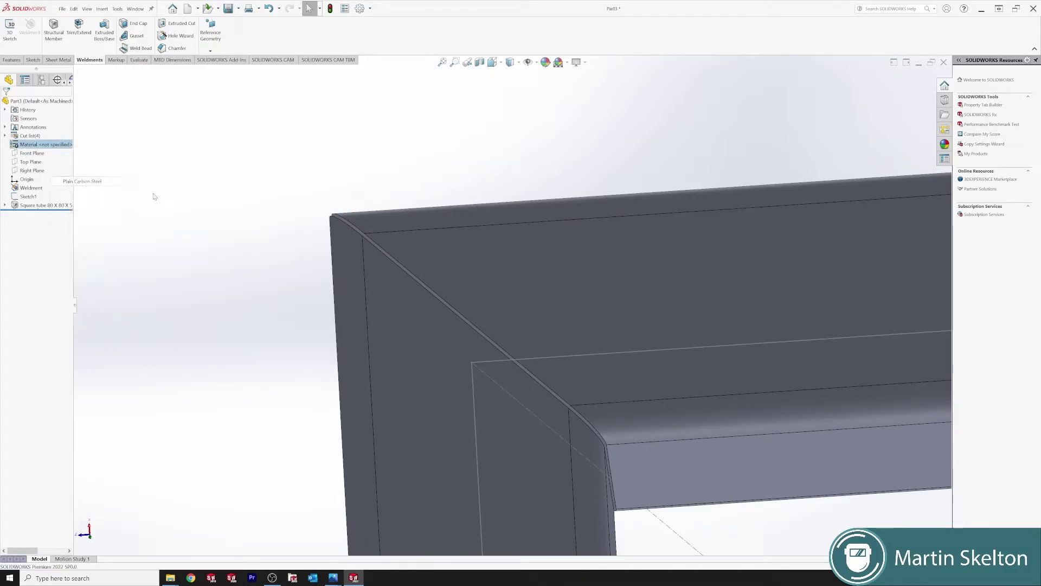
scroll(599, 383, "down", 5)
scroll(673, 264, "up", 4)
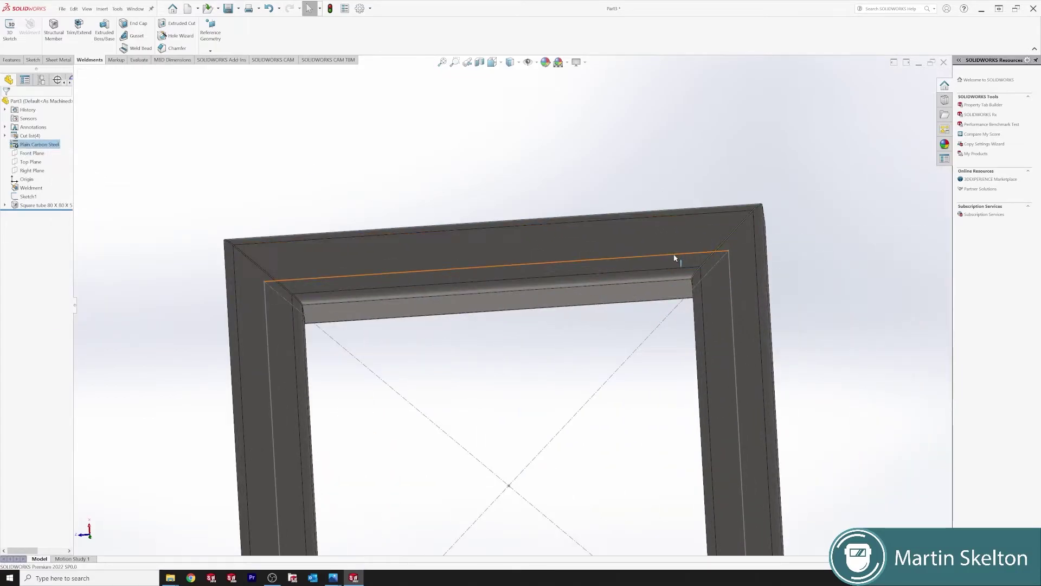
- Show the frame in the standard isometric view
left_click(673, 255)
middle_click_drag(715, 284, 713, 330)
key("space")
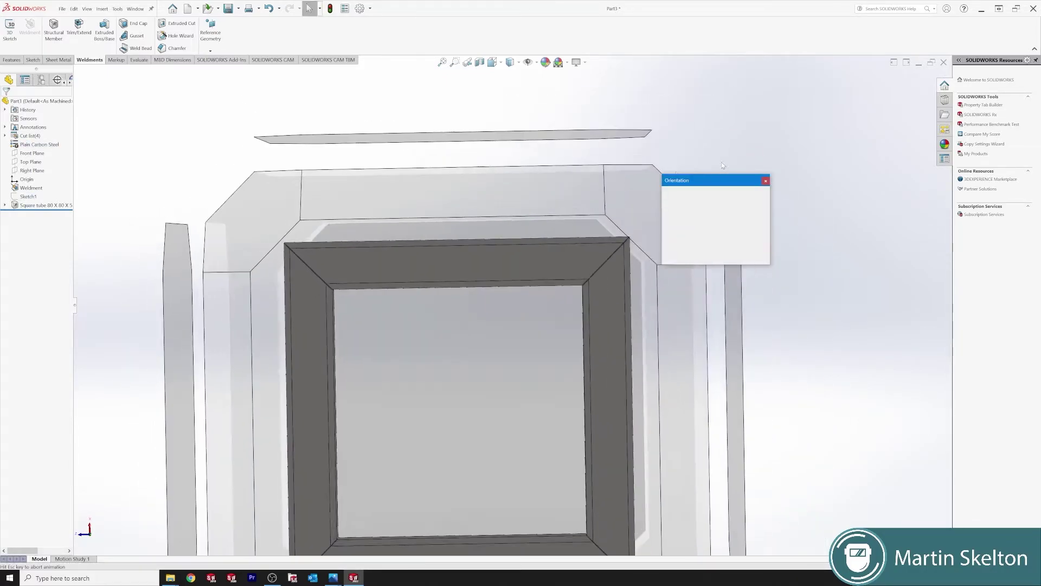
left_click(766, 207)
left_click(773, 219)
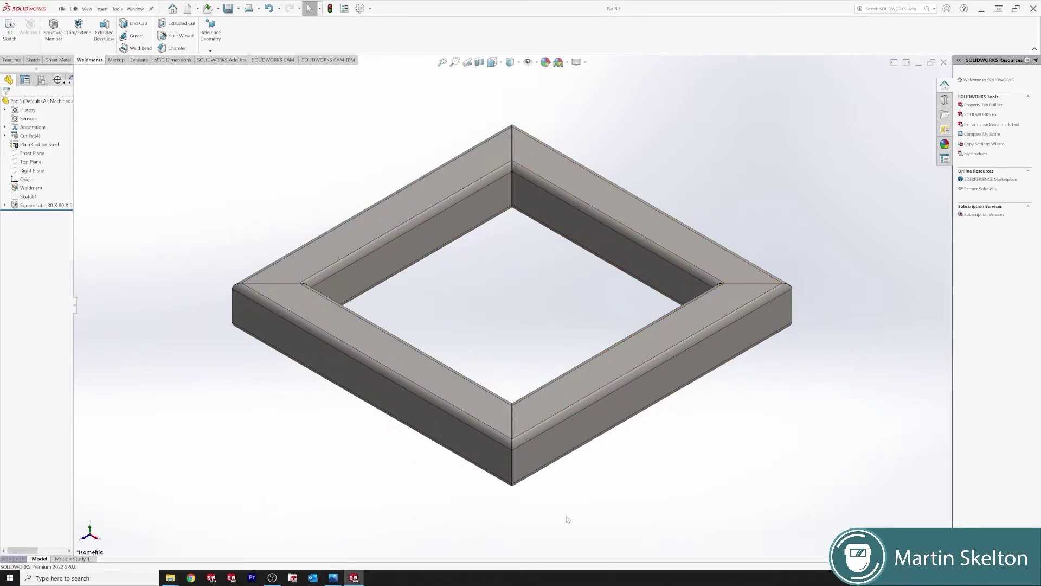
- Edit the Square tube member to use a 33.7 x 4.0 pipe profile
right_click(31, 206)
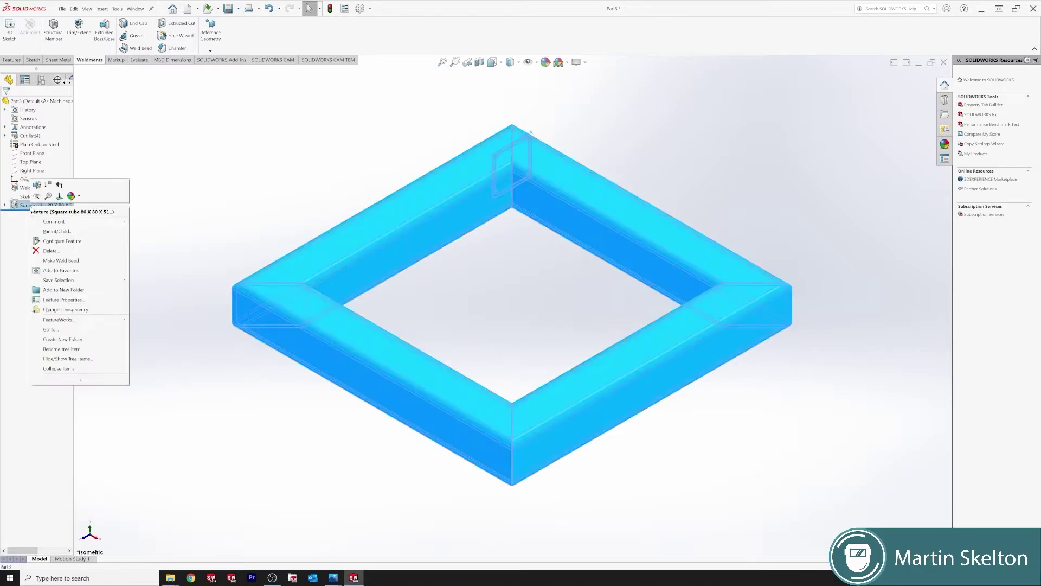
left_click(37, 186)
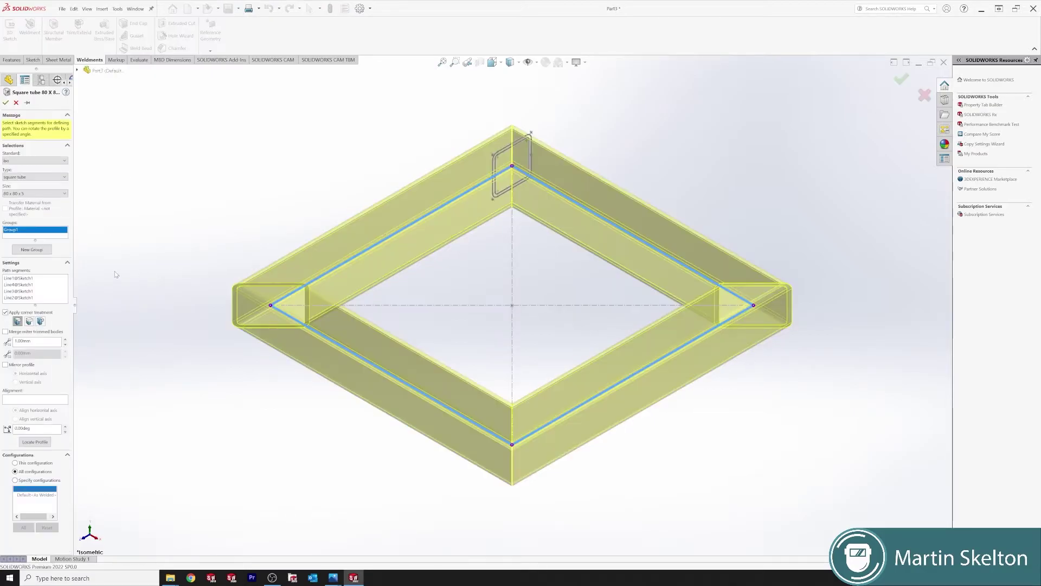
left_click(60, 177)
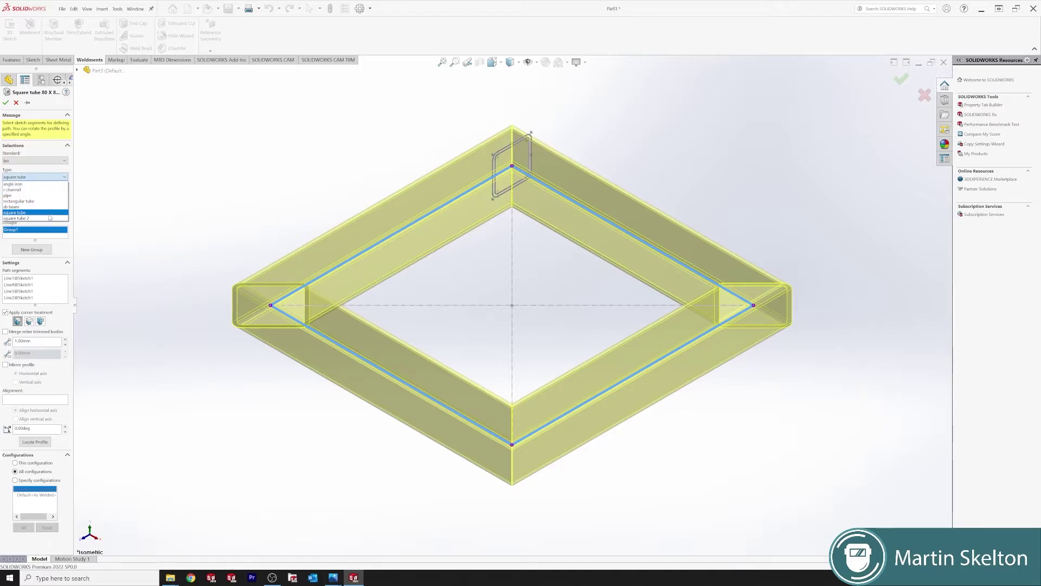
left_click(44, 196)
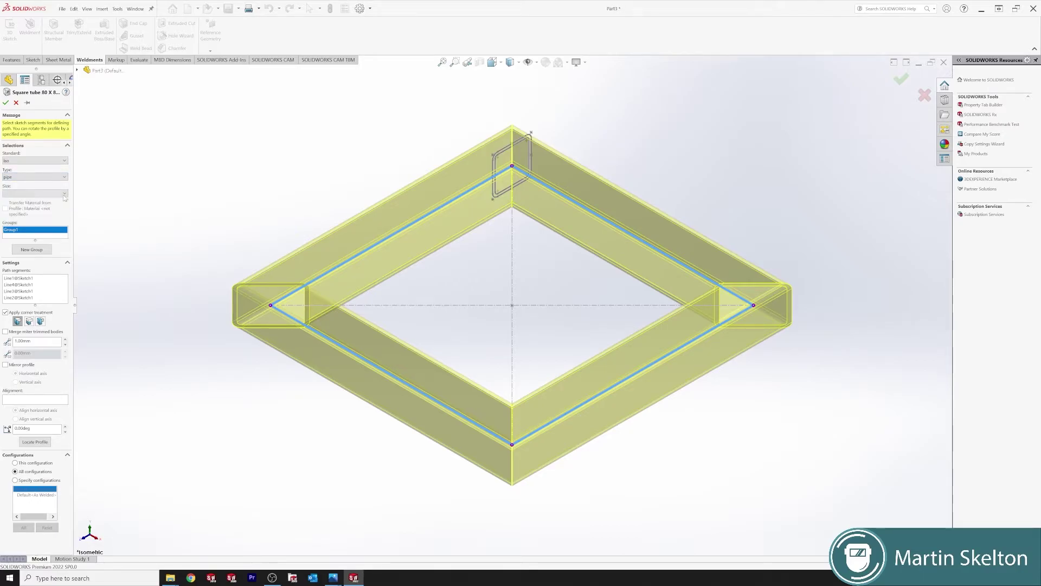
left_click(64, 193)
left_click(50, 220)
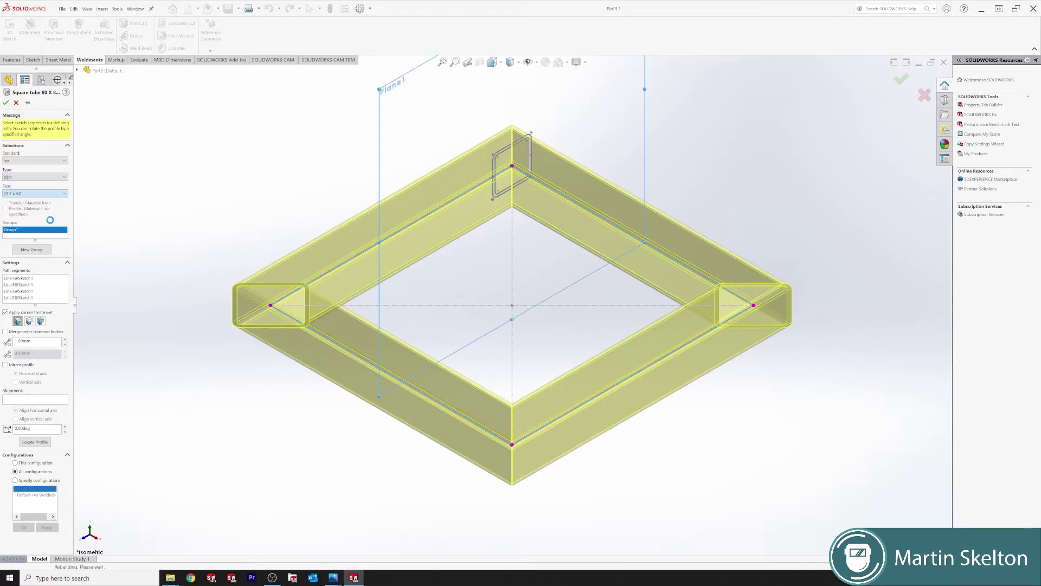
left_click(5, 104)
middle_click_drag(519, 173, 302, 465)
scroll(399, 321, "down", 6)
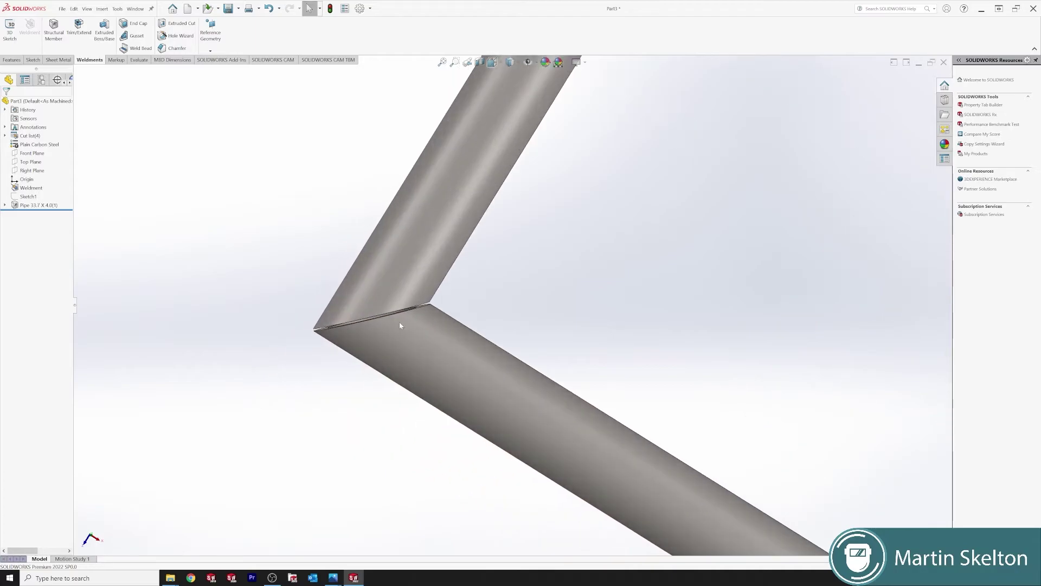
scroll(551, 407, "up", 8)
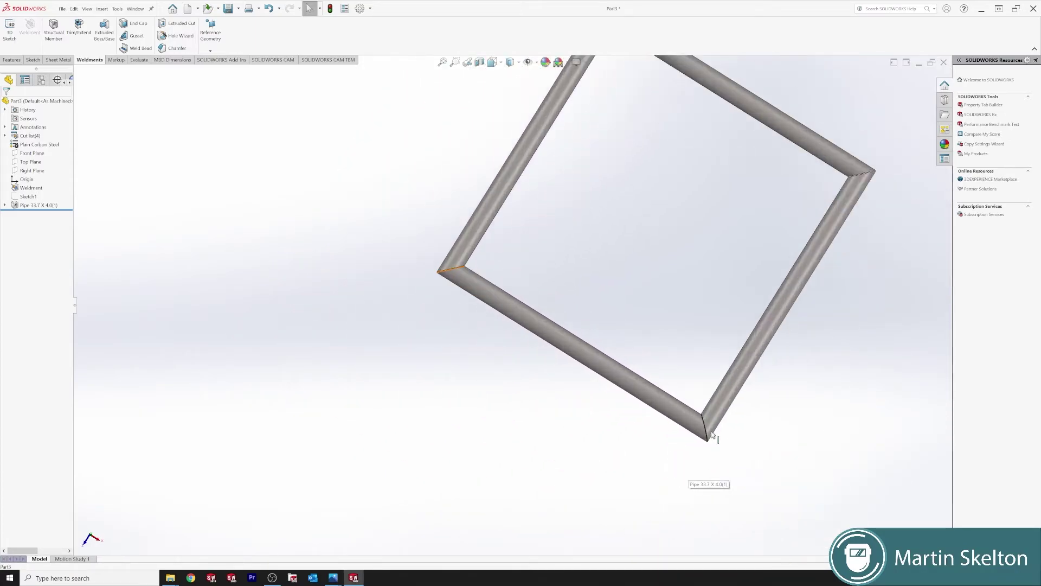
scroll(714, 435, "down", 10)
scroll(564, 379, "up", 10)
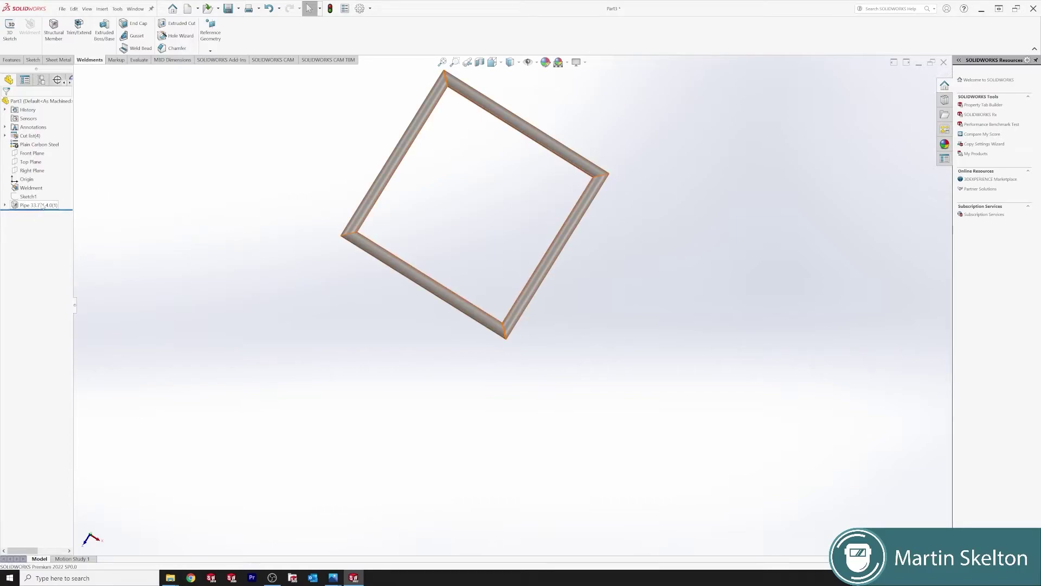
- Edit the Pipe member to use a 35 x 35 x 5 angle iron profile
right_click(37, 206)
left_click(53, 197)
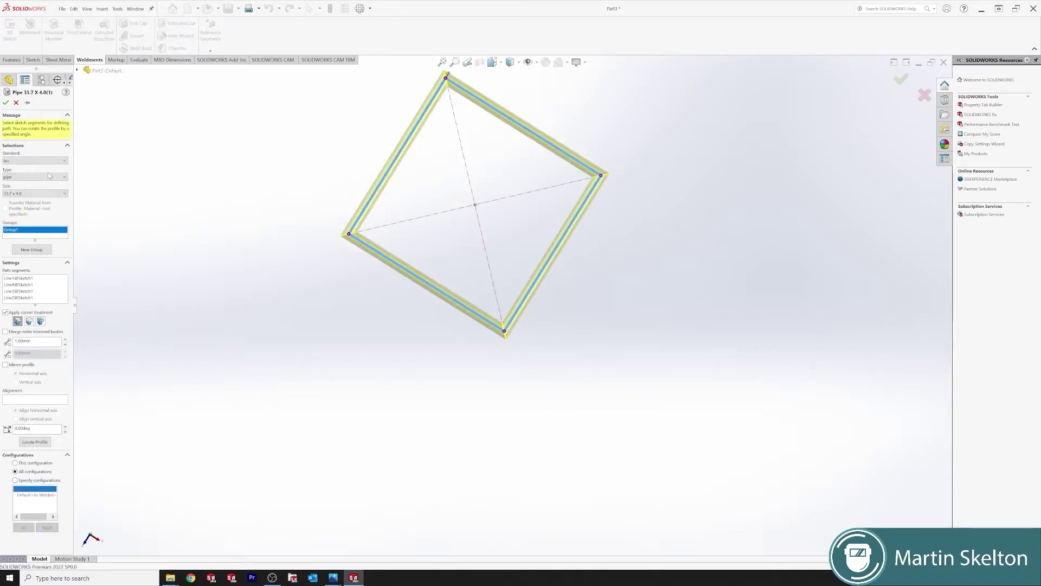
left_click(48, 176)
left_click(46, 185)
left_click(45, 193)
left_click(32, 212)
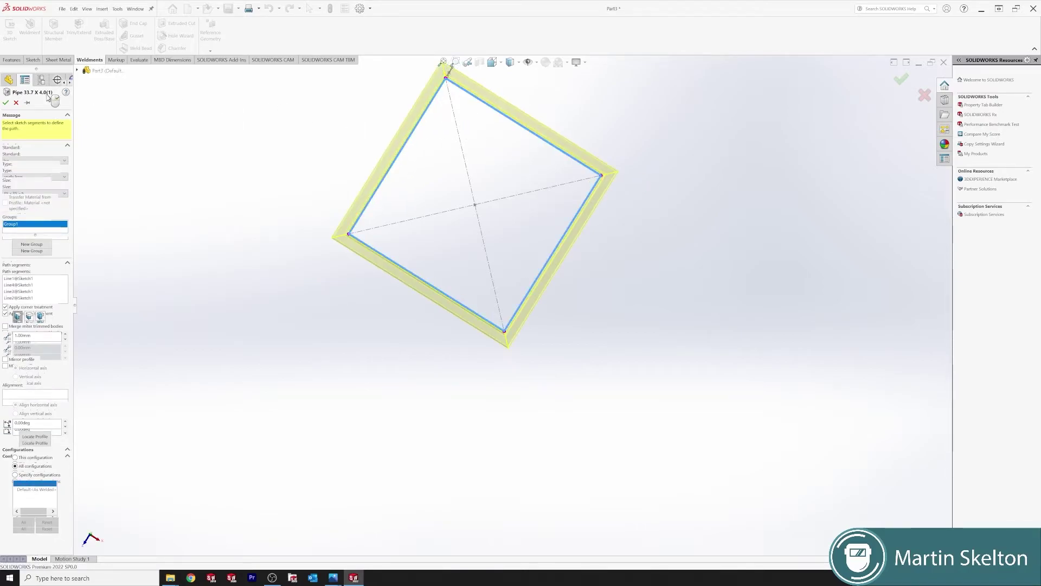
left_click(5, 103)
- Inspect the mitred angle-iron corners, then snap the view to isometric
scroll(592, 131, "down", 5)
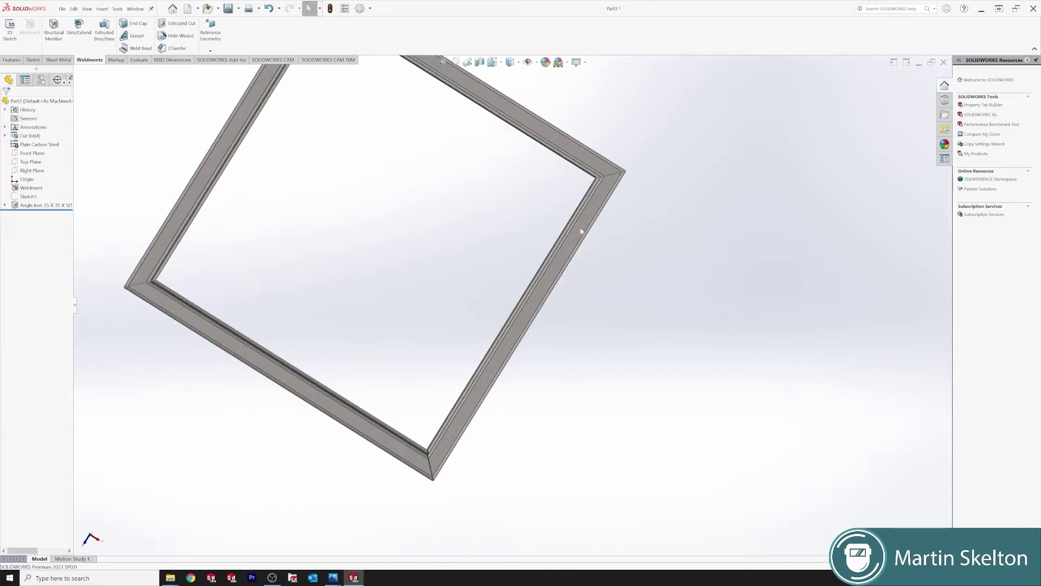
middle_click_drag(591, 132, 572, 109)
scroll(571, 110, "up", 5)
scroll(371, 282, "down", 5)
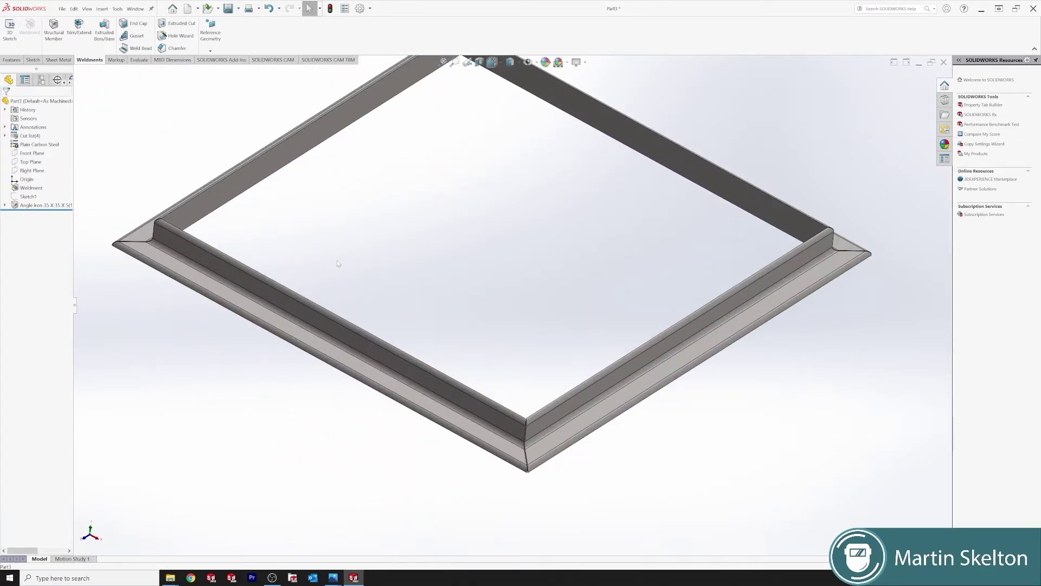
scroll(221, 238, "up", 1)
scroll(220, 238, "up", 3)
scroll(386, 243, "down", 6)
middle_click_drag(389, 243, 395, 211)
scroll(396, 212, "up", 6)
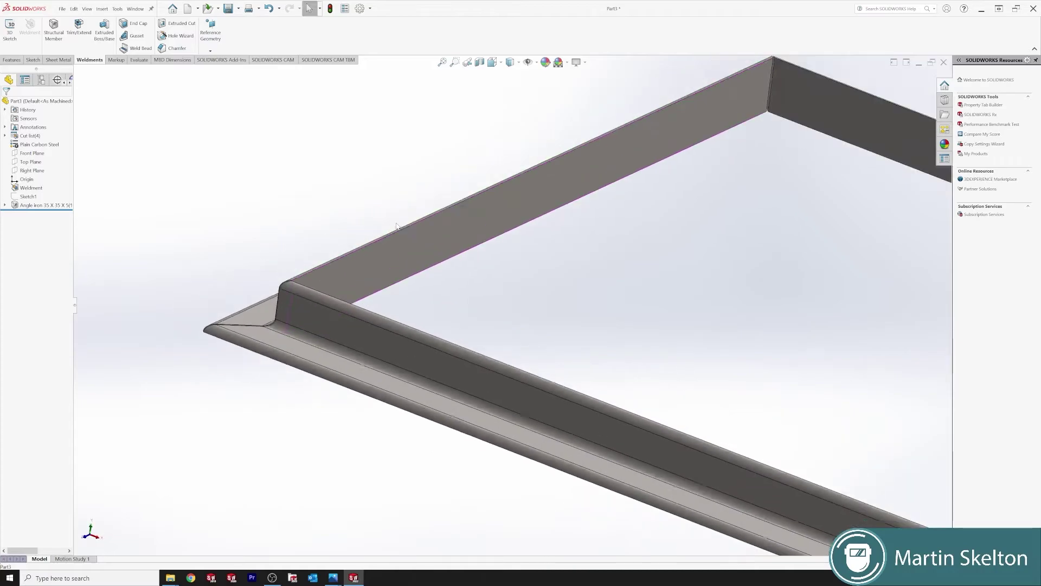
middle_click_drag(712, 388, 681, 258)
scroll(759, 309, "down", 5)
scroll(759, 308, "down", 3)
scroll(681, 258, "up", 5)
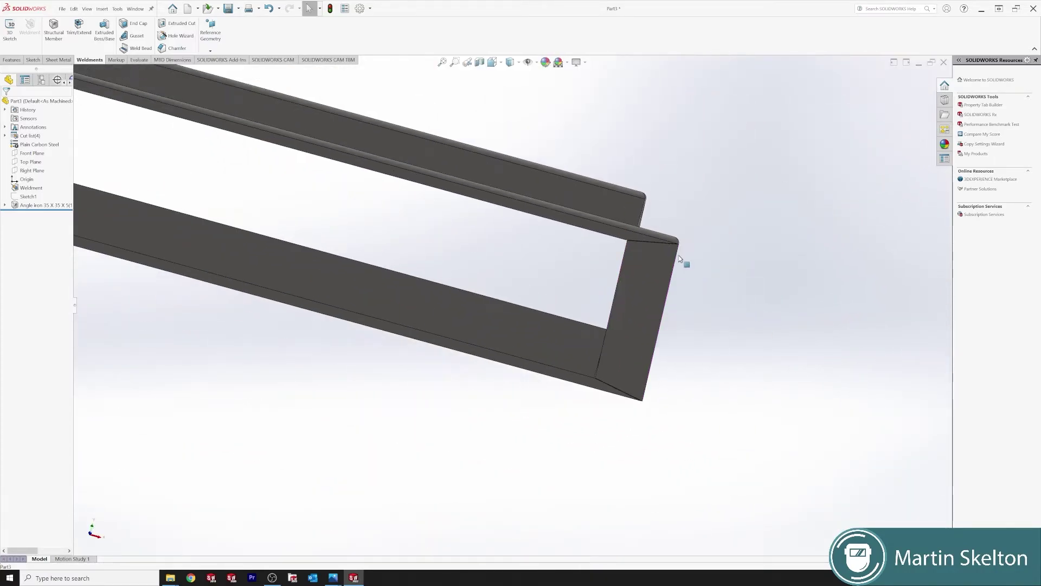
scroll(611, 232, "down", 5)
middle_click_drag(611, 231, 585, 275)
scroll(637, 200, "down", 4)
middle_click_drag(637, 200, 562, 318)
scroll(581, 309, "up", 5)
scroll(578, 308, "up", 3)
scroll(562, 318, "up", 4)
key("space")
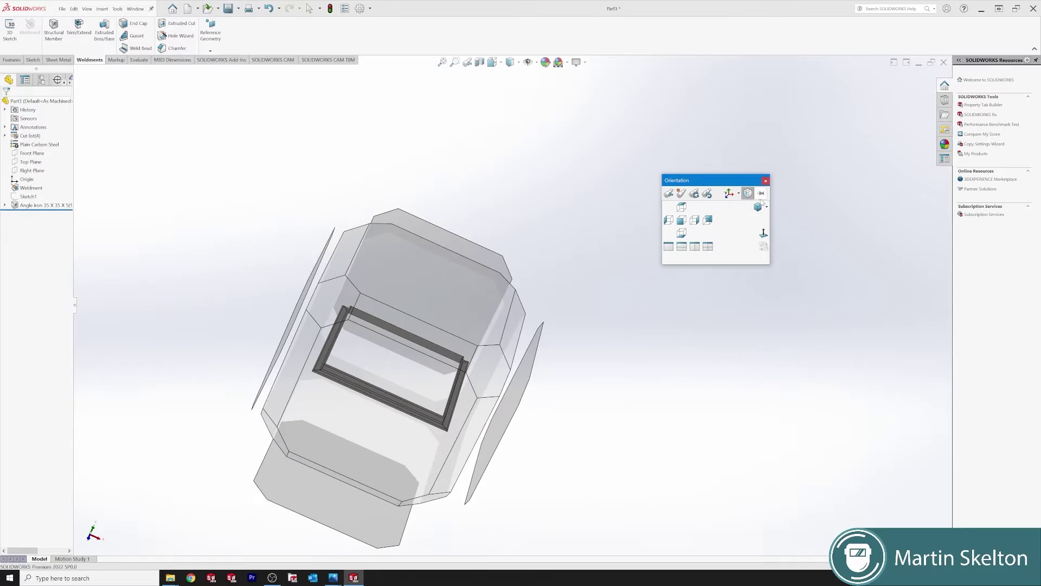
left_click(767, 208)
left_click(783, 210)
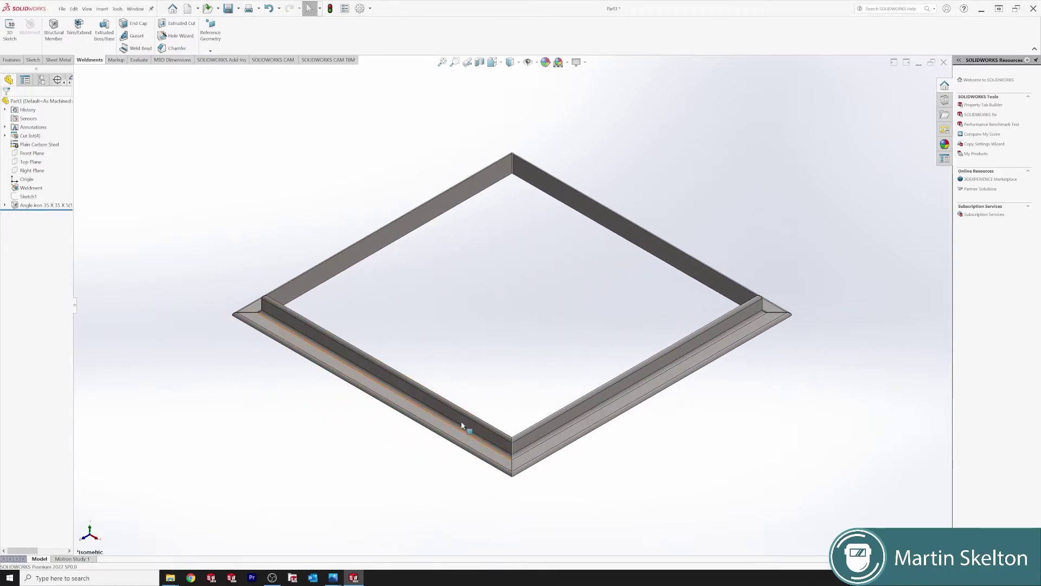
- Enable Mirror profile on the Angle iron member using the vertical axis
right_click(56, 206)
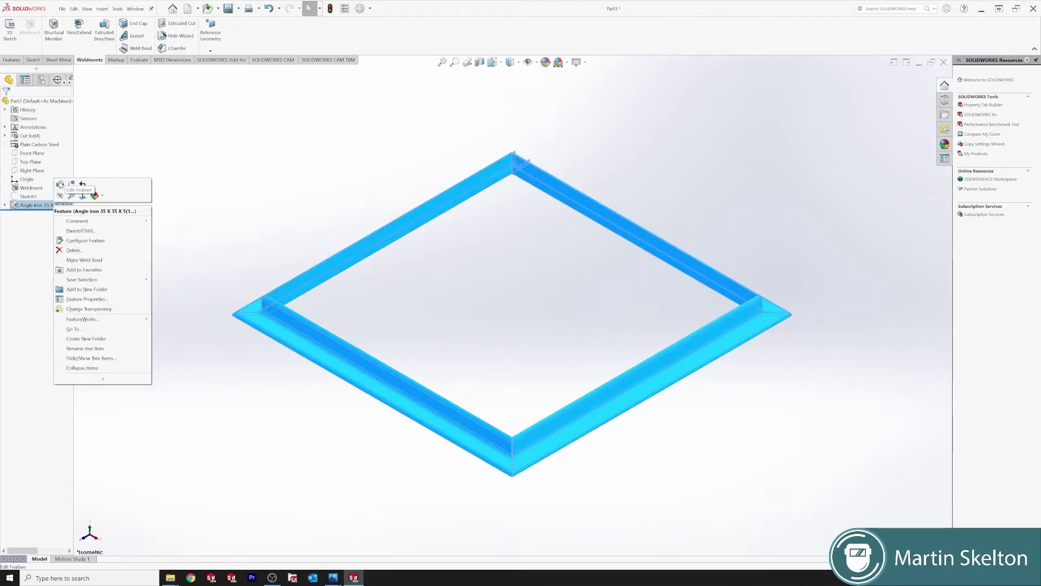
left_click(60, 183)
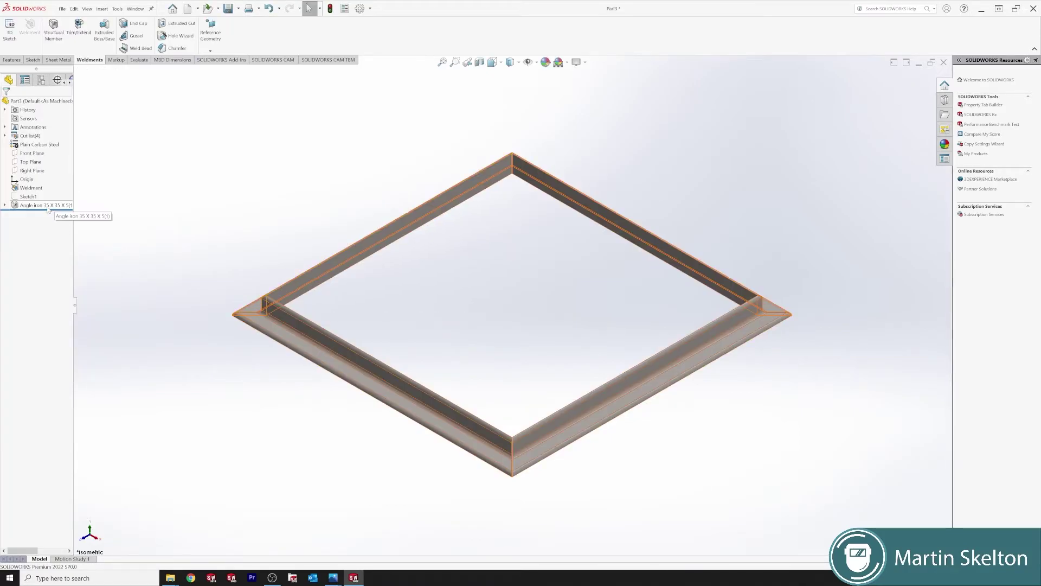
left_click(47, 207)
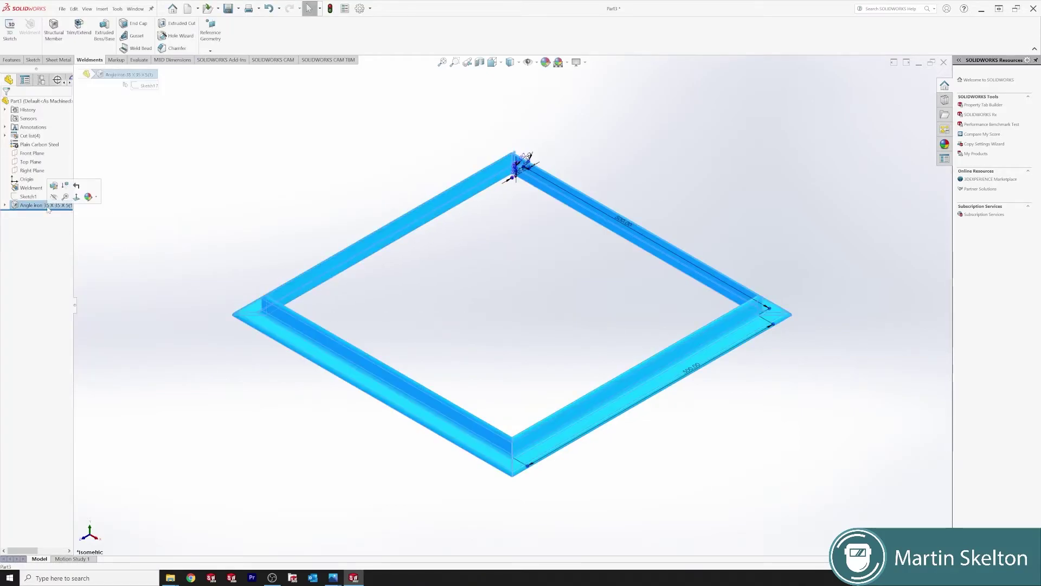
left_click(54, 186)
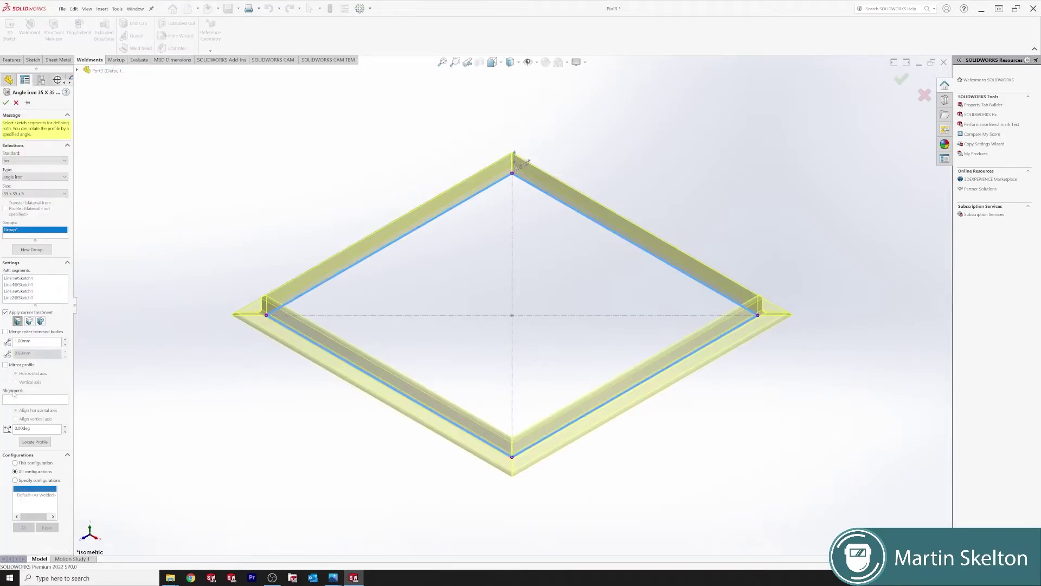
left_click(5, 365)
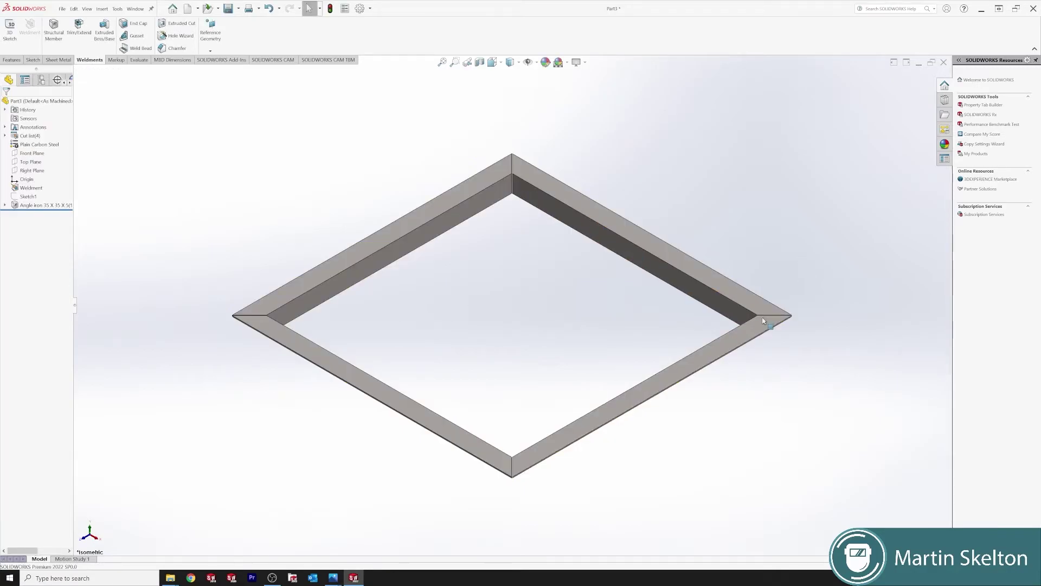
right_click(48, 206)
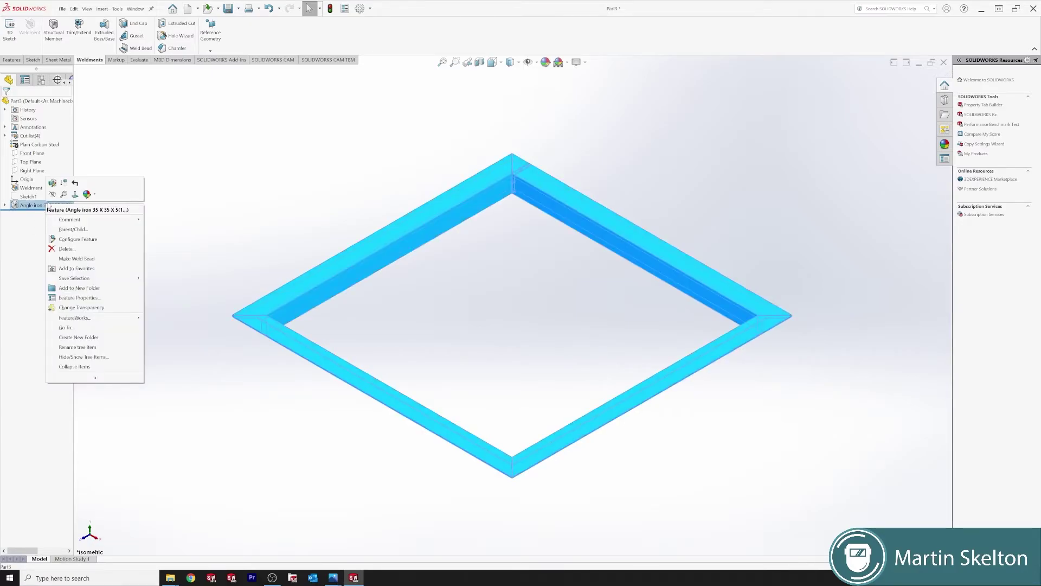
left_click(53, 183)
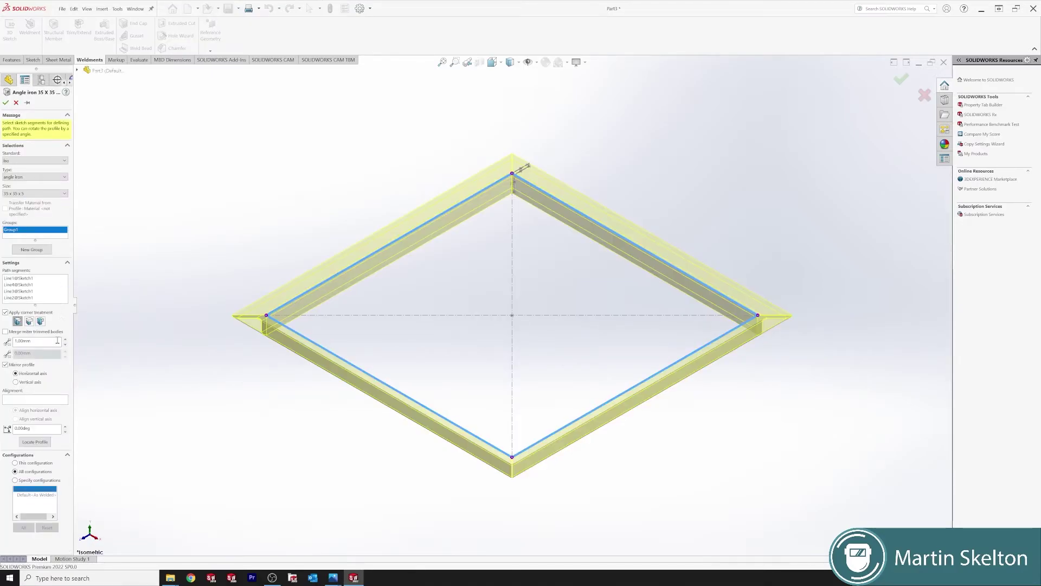
left_click(16, 382)
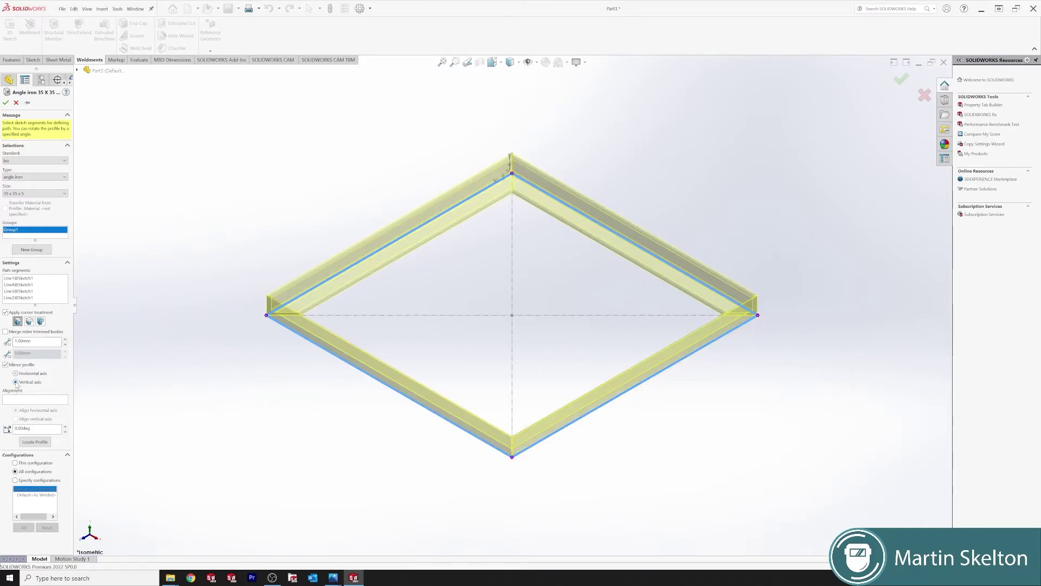
left_click(7, 103)
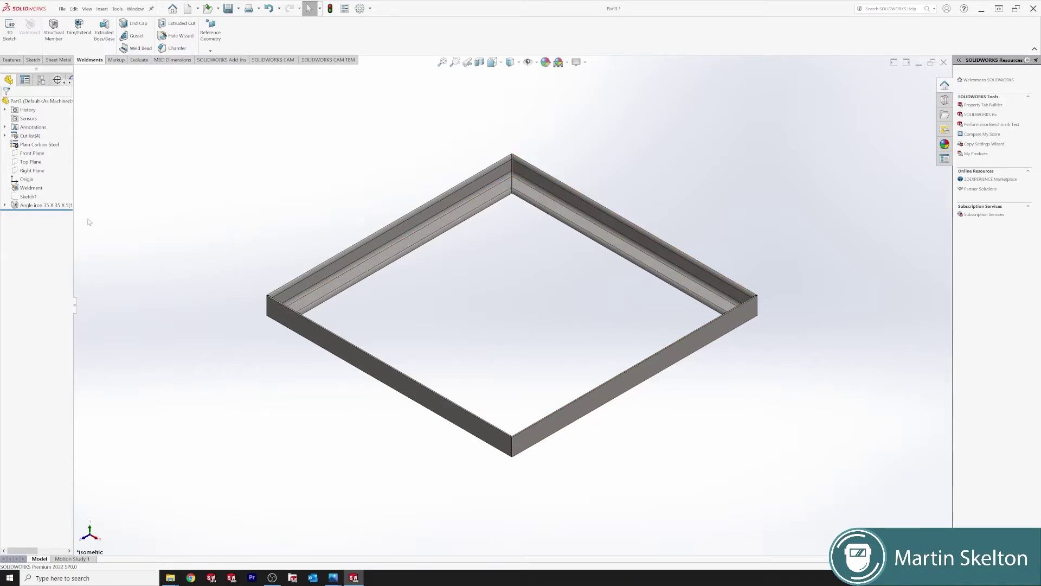
- Raise the Angle iron member's profile rotation angle to 54 degrees
right_click(56, 206)
left_click(59, 184)
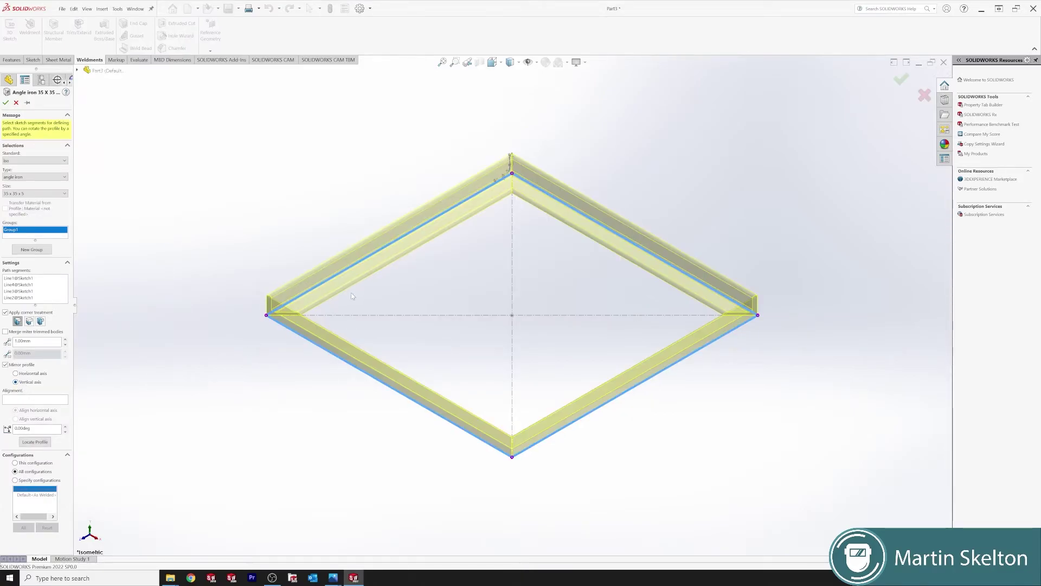
scroll(351, 296, "down", 3)
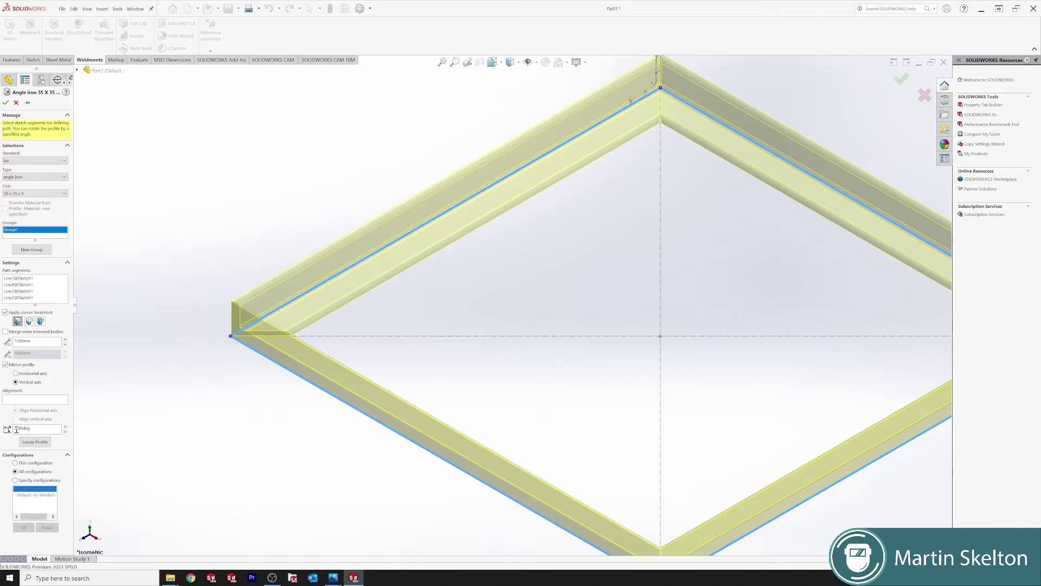
left_click(65, 427)
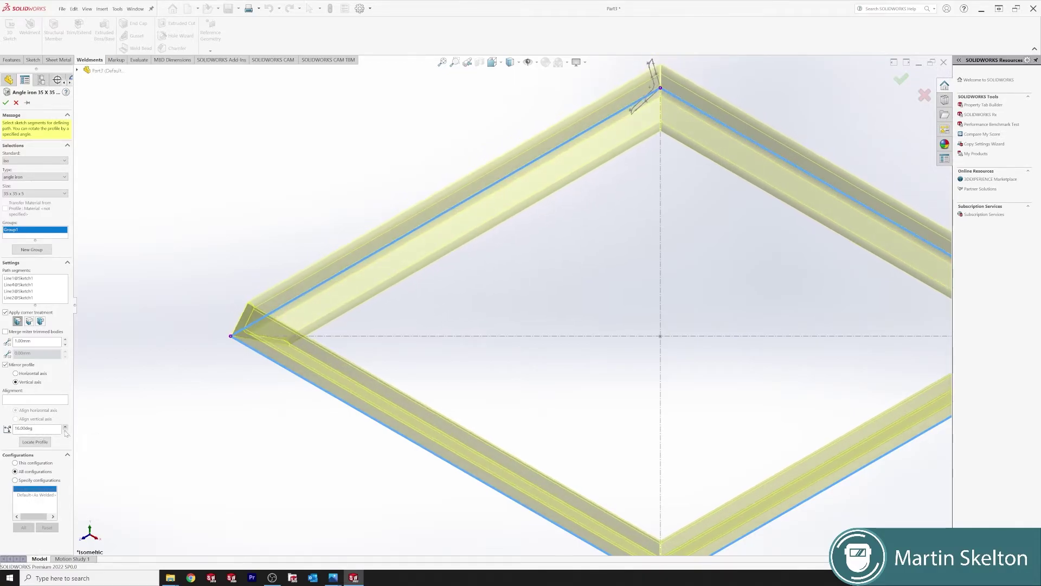
left_click(66, 432)
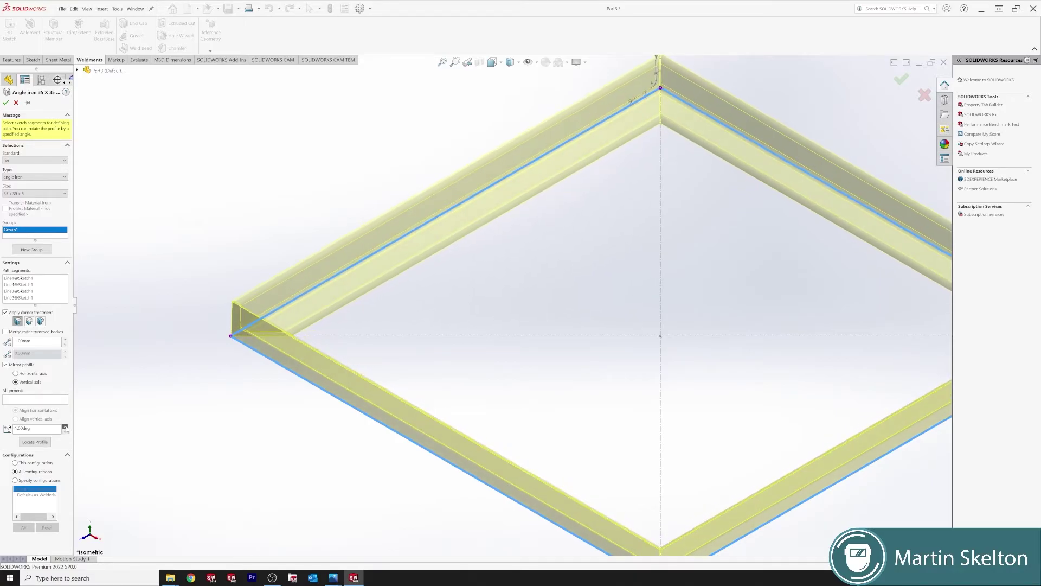
left_click(64, 427)
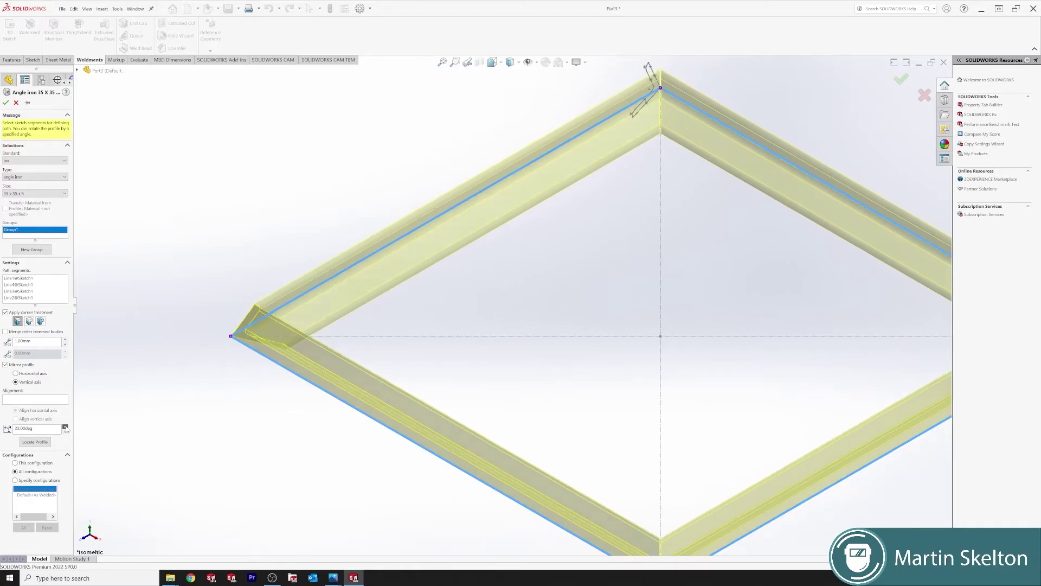
left_click(65, 427)
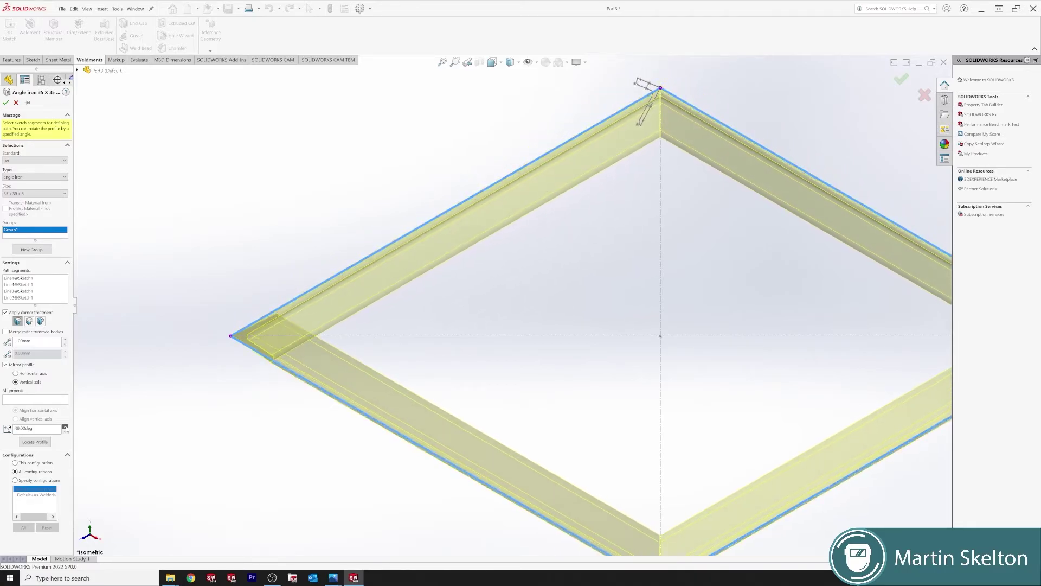
left_click(64, 427)
- Accept the 54-degree rotation and inspect the frame's corner joint
scroll(498, 290, "down", 5)
middle_click_drag(498, 290, 355, 308)
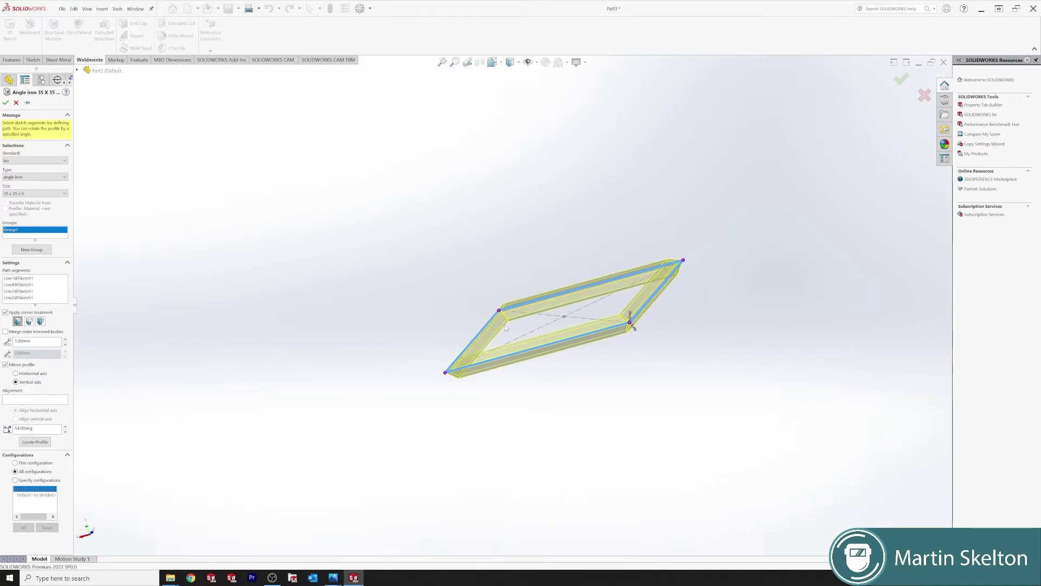
scroll(508, 318, "up", 5)
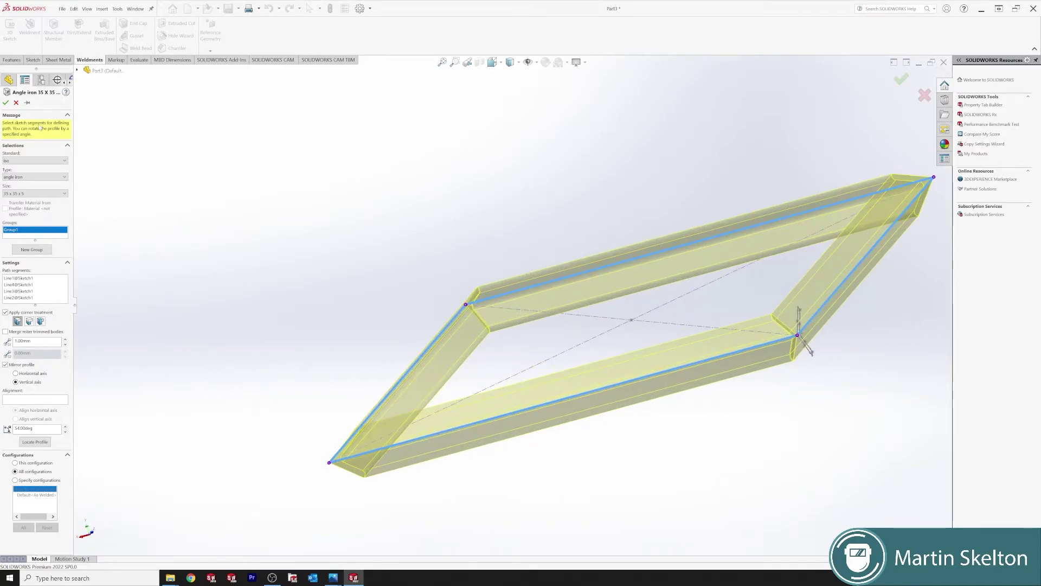
key("Return")
scroll(484, 302, "up", 8)
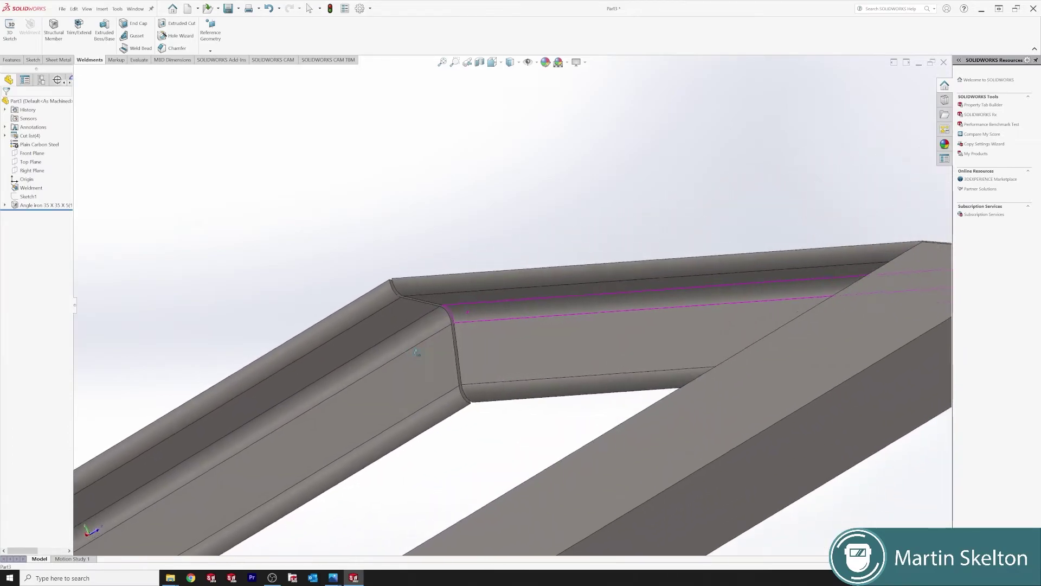
middle_click_drag(417, 352, 616, 474)
scroll(616, 475, "down", 9)
middle_click_drag(583, 417, 497, 457)
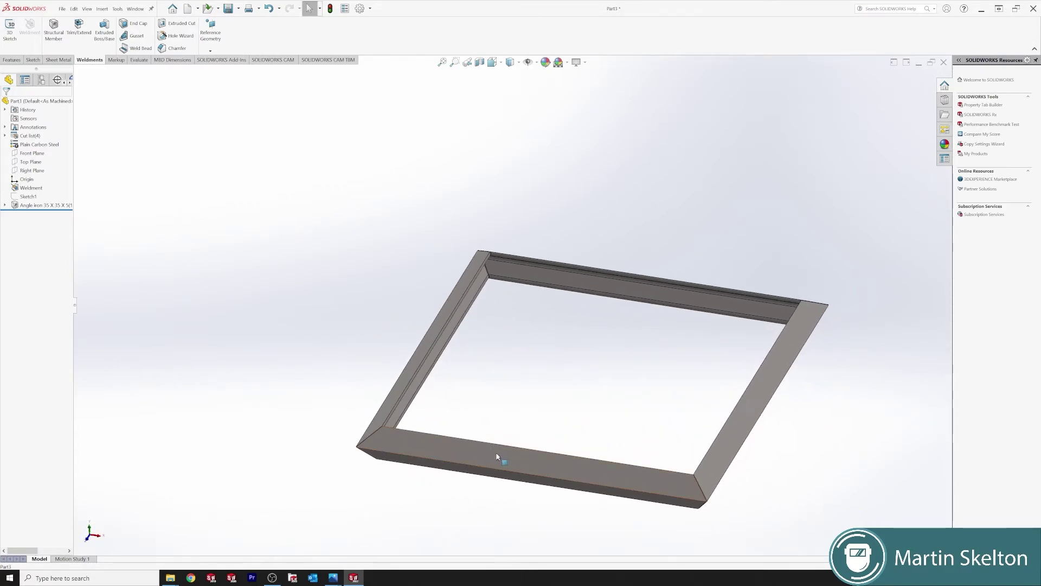
- Edit the Angle iron member to use a 100 x 10 C channel profile
right_click(42, 204)
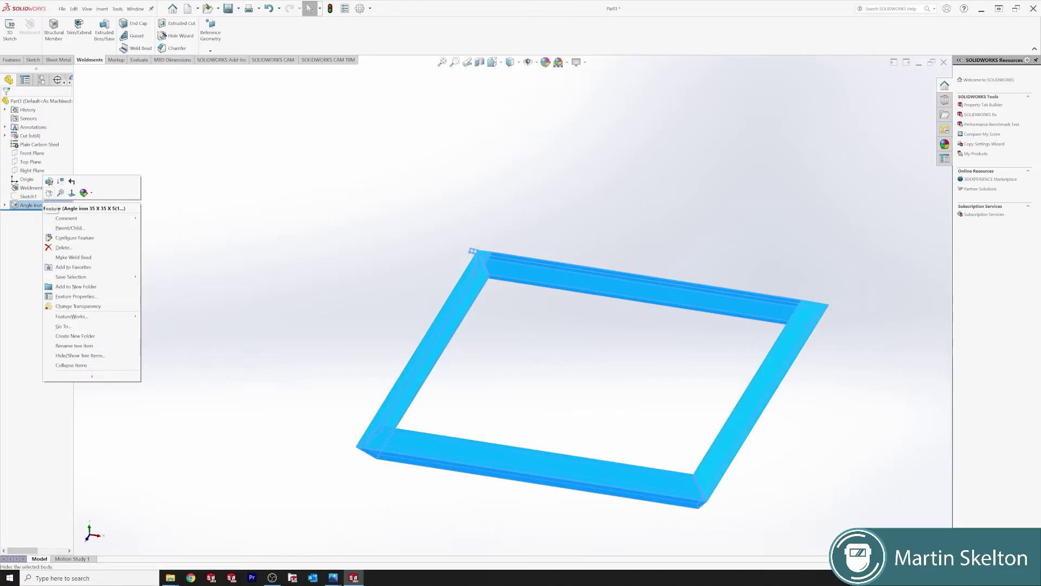
left_click(52, 185)
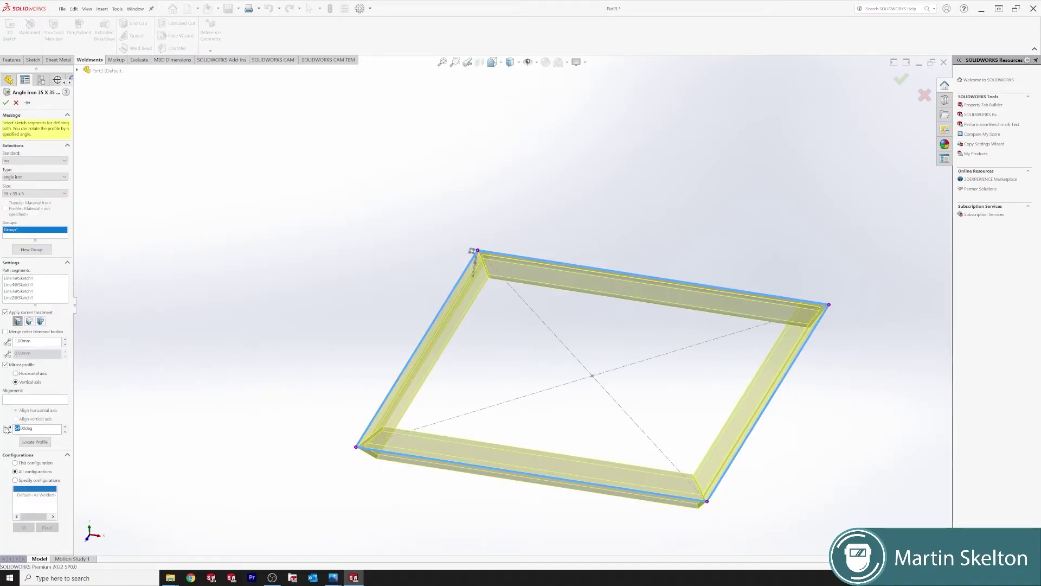
key("Up")
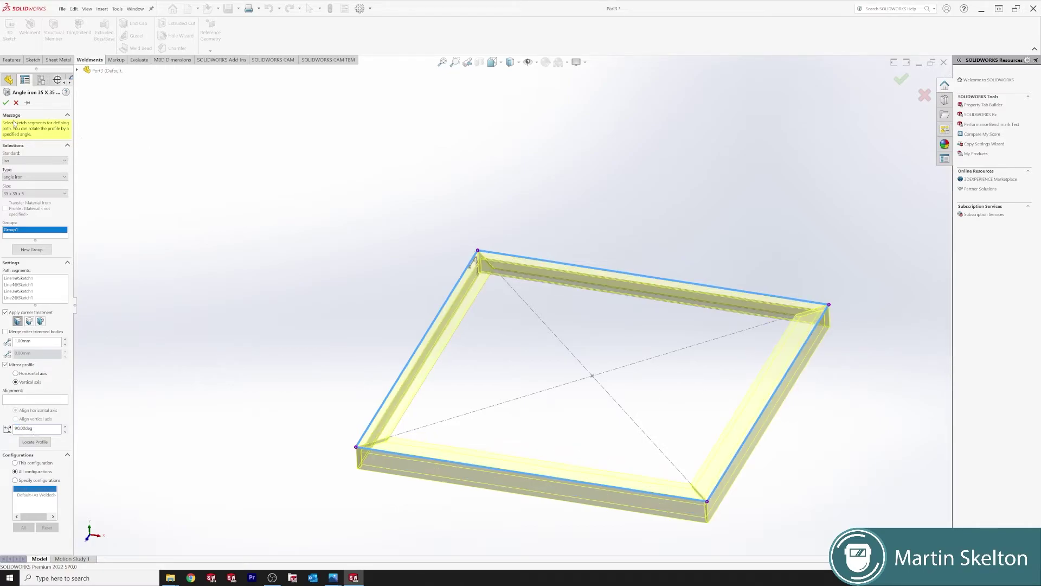
left_click(42, 177)
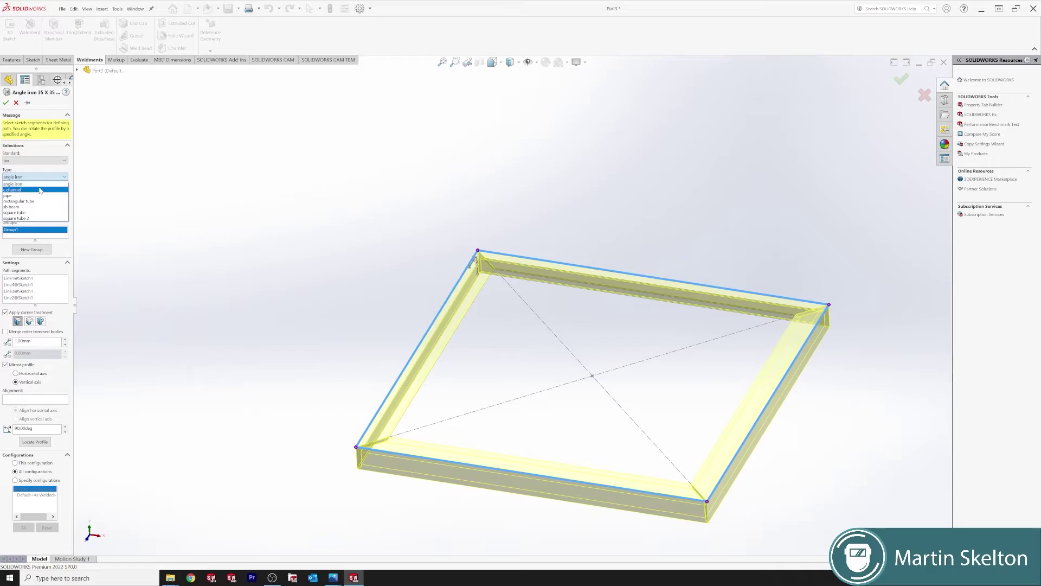
left_click(40, 192)
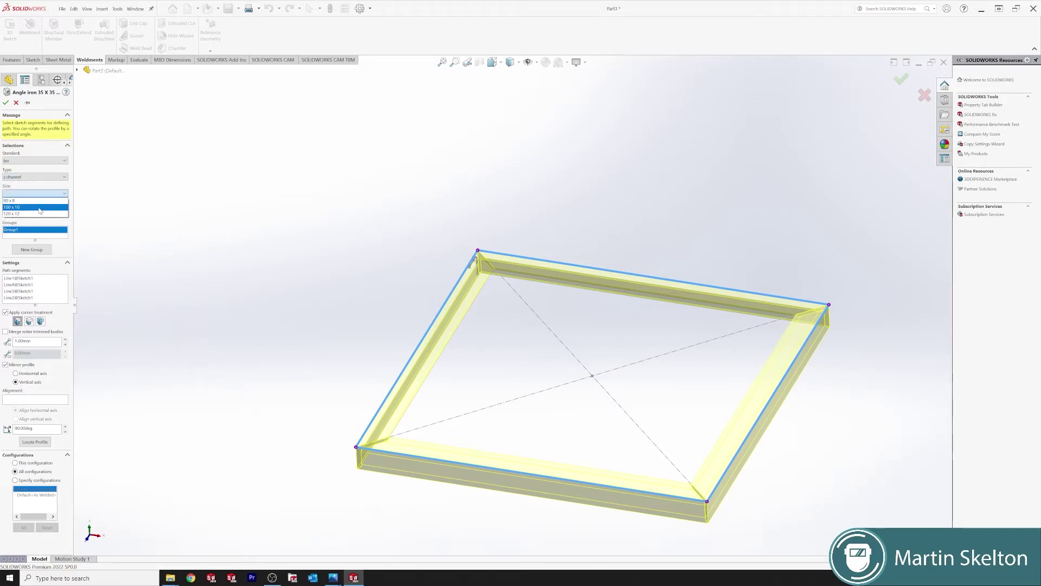
left_click(32, 202)
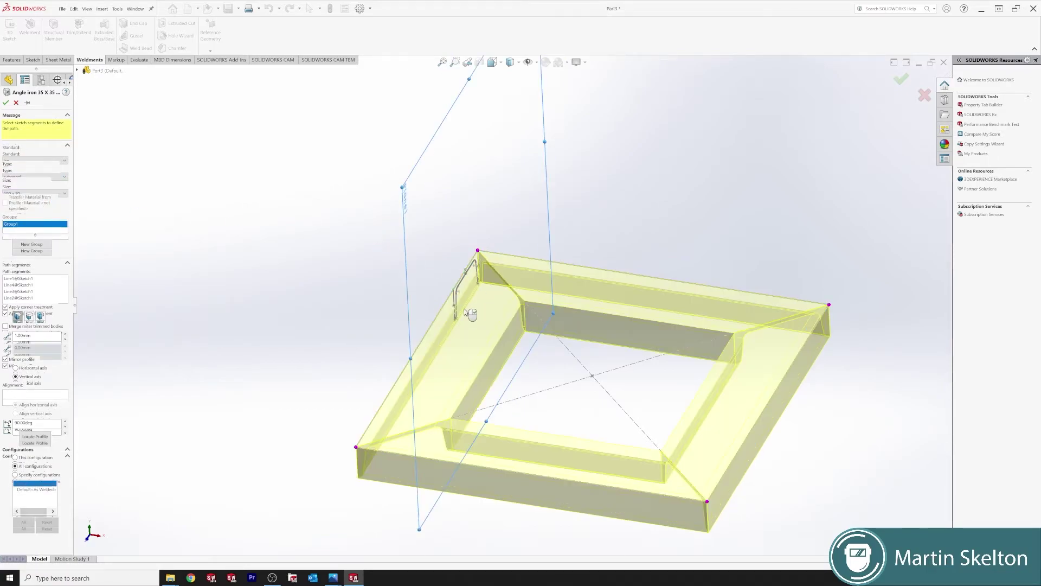
left_click(6, 102)
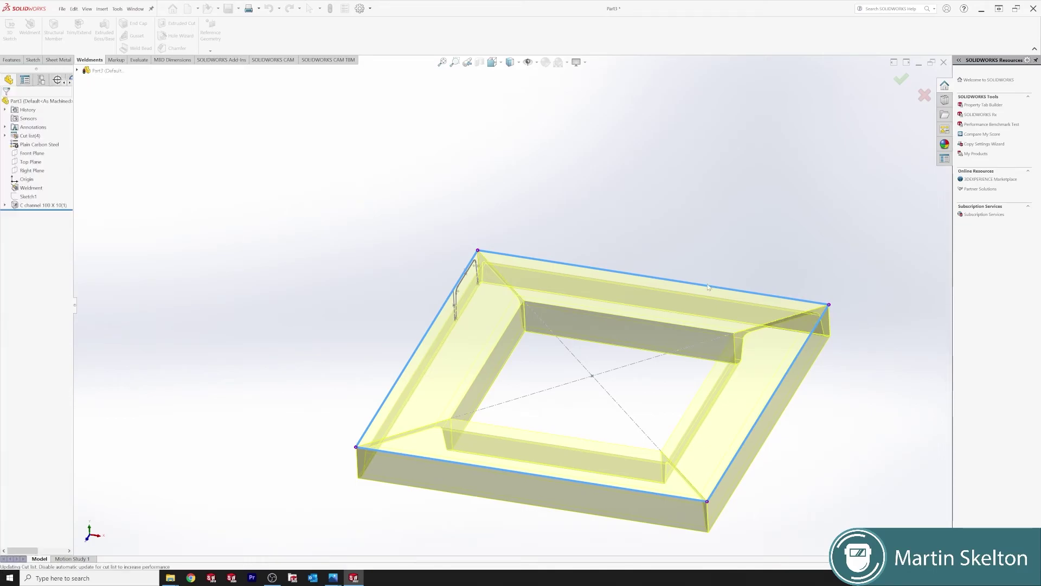
- Inspect the mitre joint, then return to an isometric view of the frame
scroll(762, 325, "down", 8)
middle_click_drag(733, 282, 552, 273)
scroll(591, 447, "up", 7)
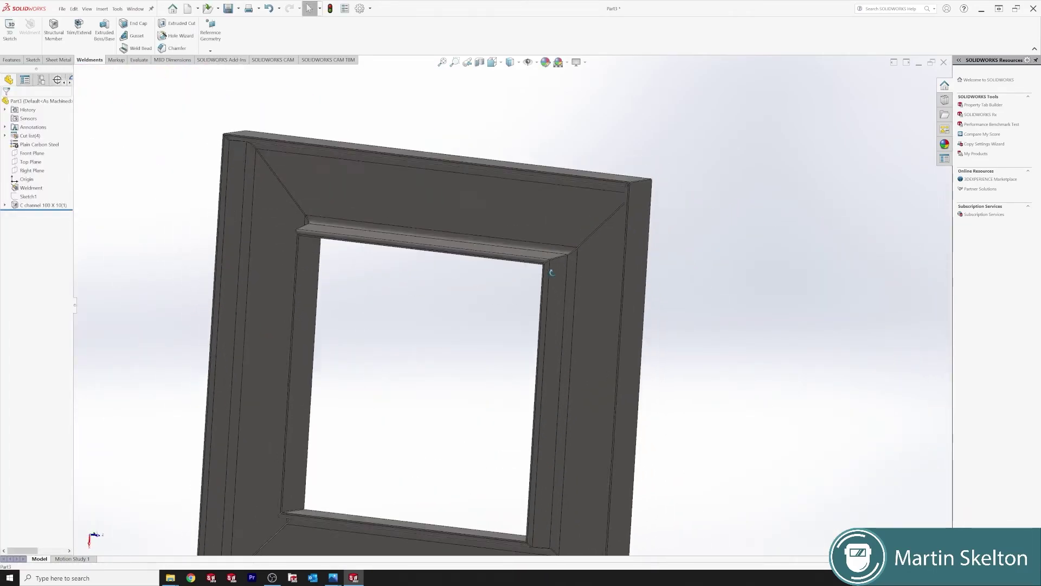
key("ctrl+7")
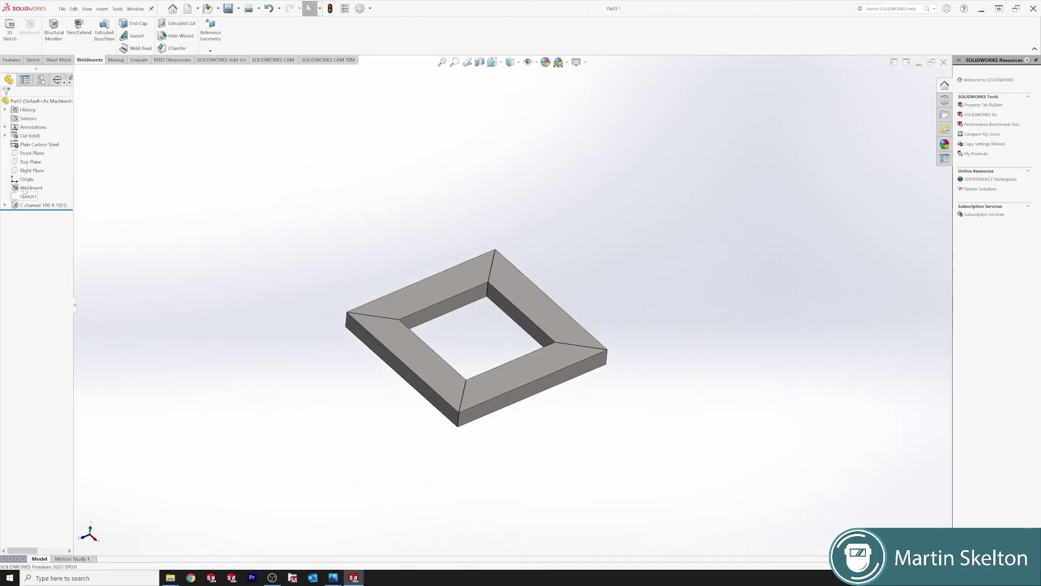
- Edit the C channel member to use a 70 x 40 x 5 rectangular tube profile
left_click(26, 205)
left_click(15, 182)
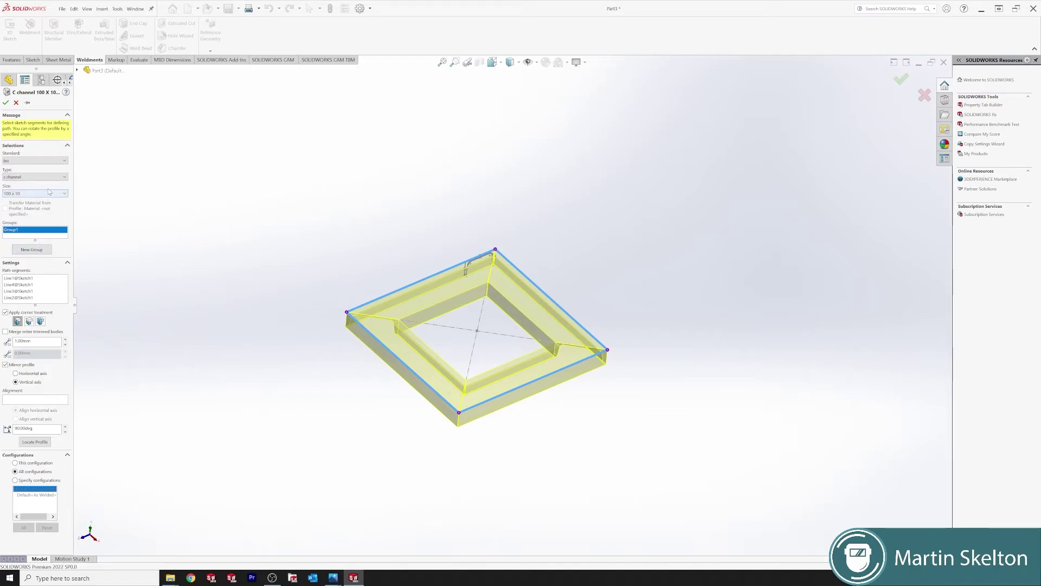
left_click(57, 178)
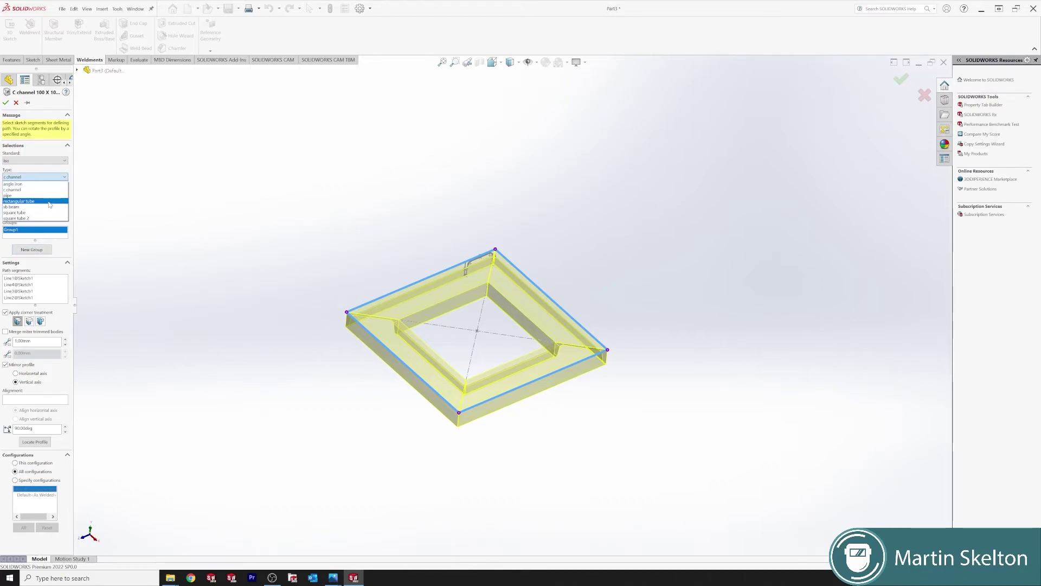
left_click(50, 202)
left_click(38, 193)
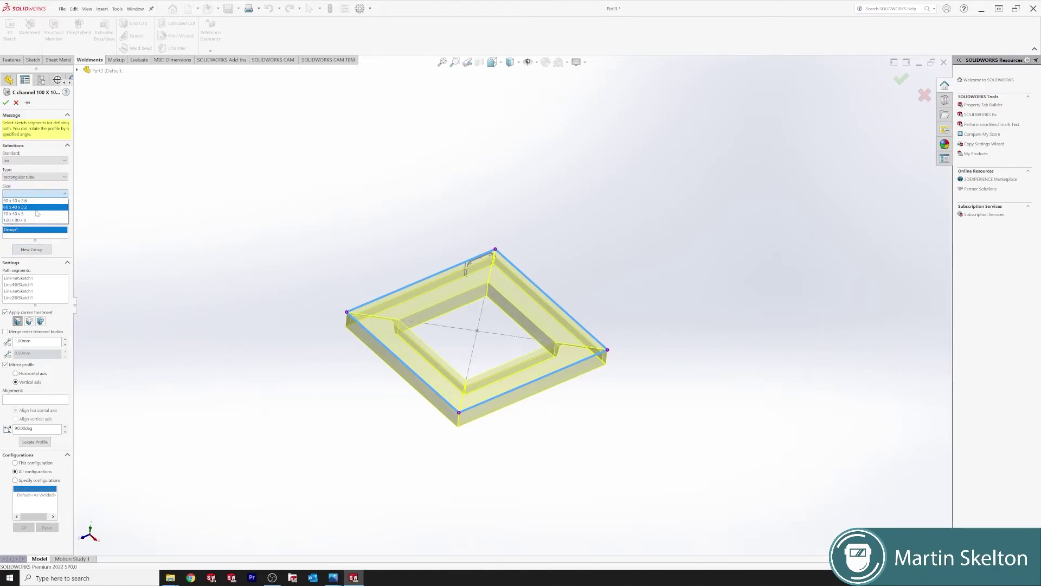
left_click(36, 214)
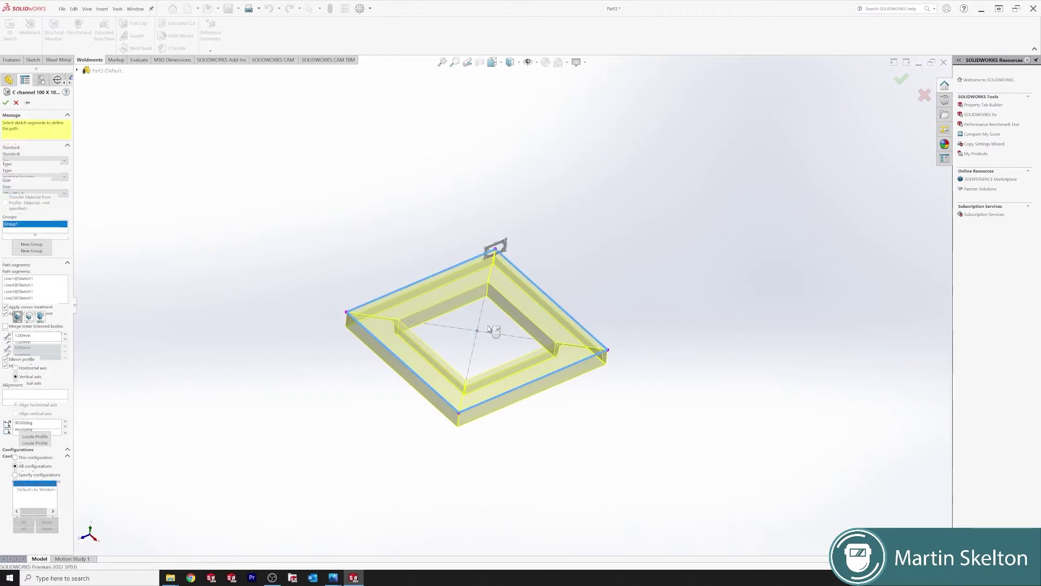
scroll(578, 372, "down", 1)
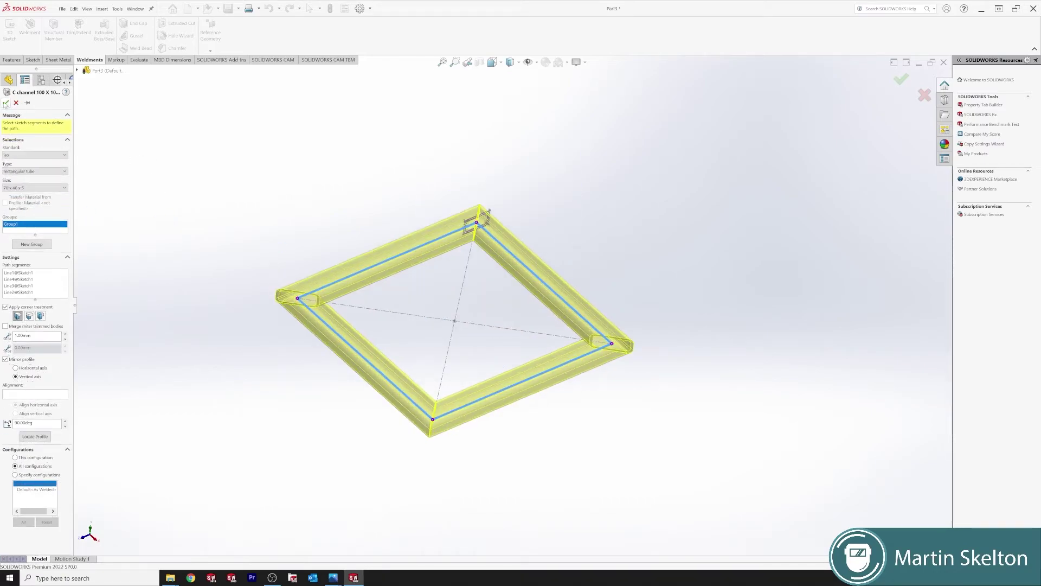
left_click(5, 103)
- Orbit and zoom to a close view of a mitred corner joint
middle_click_drag(292, 255, 321, 268)
scroll(321, 268, "down", 1)
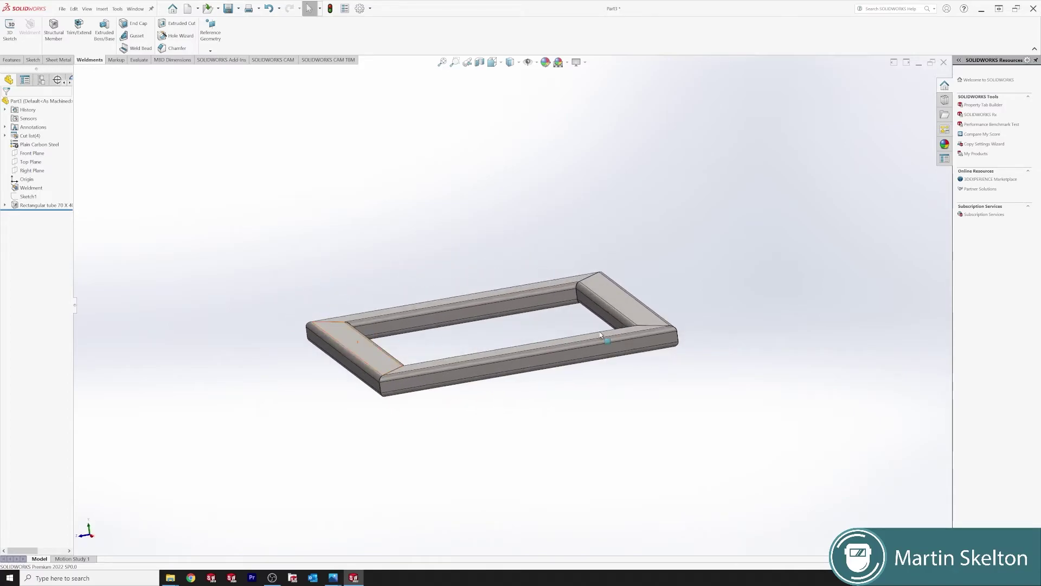
scroll(621, 352, "down", 4)
middle_click_drag(623, 353, 539, 349)
scroll(374, 268, "down", 3)
middle_click_drag(374, 268, 496, 202)
scroll(465, 207, "down", 3)
scroll(465, 207, "up", 5)
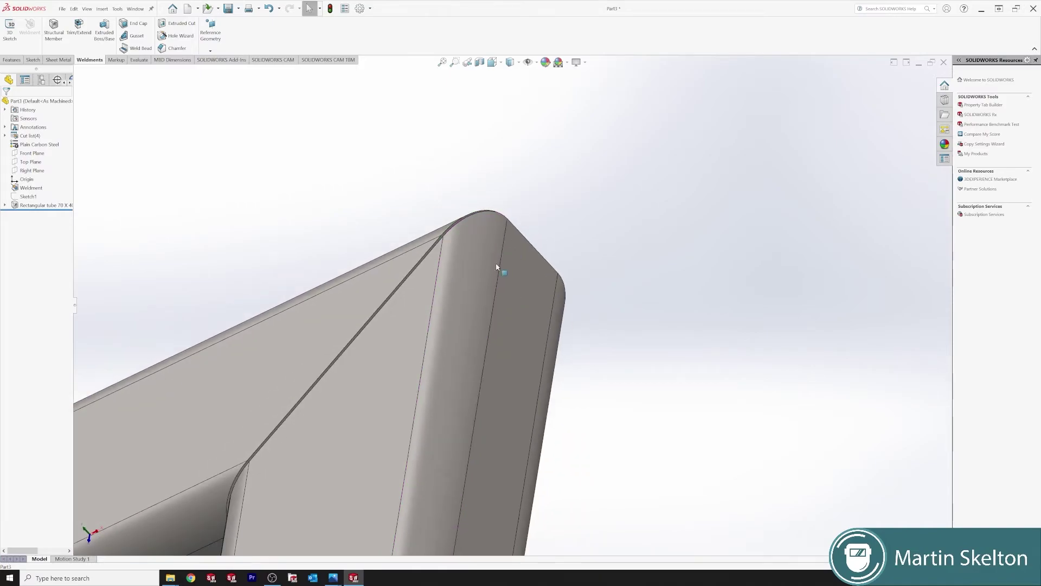
- Edit the Rectangular tube member to use a 35 x 35 x 5 angle iron profile
right_click(41, 207)
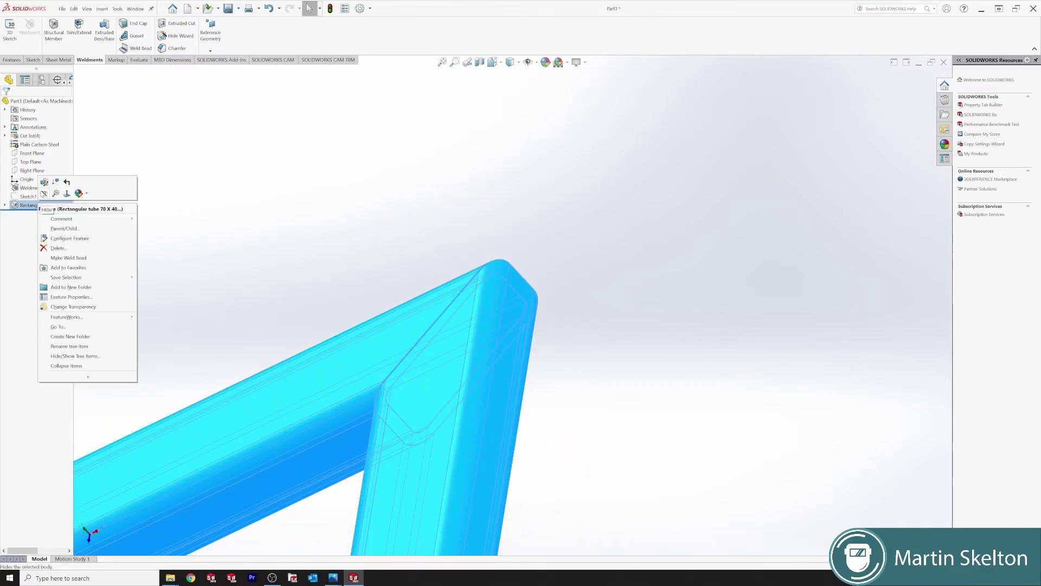
left_click(45, 182)
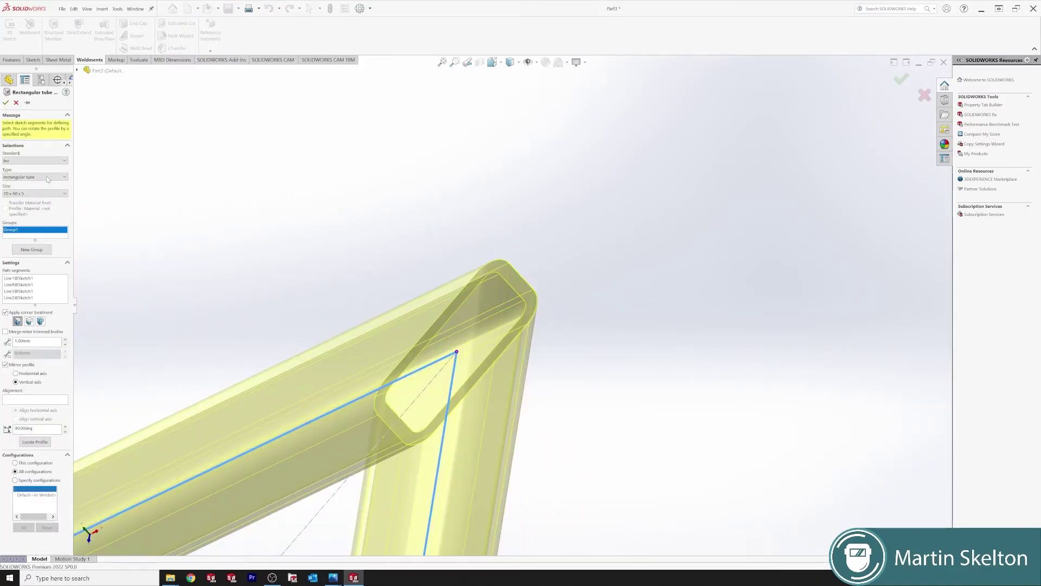
left_click(47, 178)
left_click(47, 188)
left_click(31, 193)
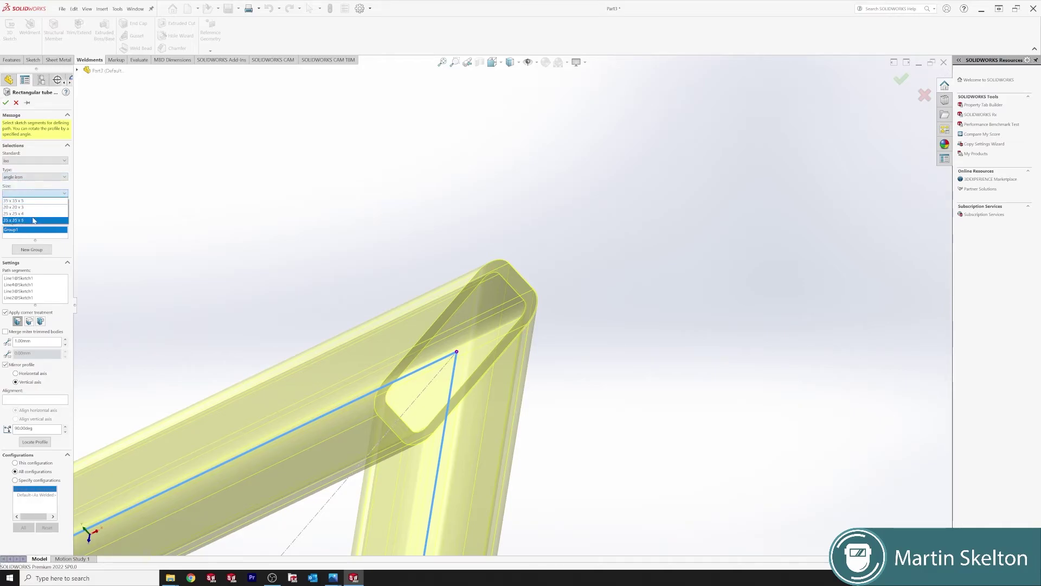
left_click(28, 201)
left_click(6, 103)
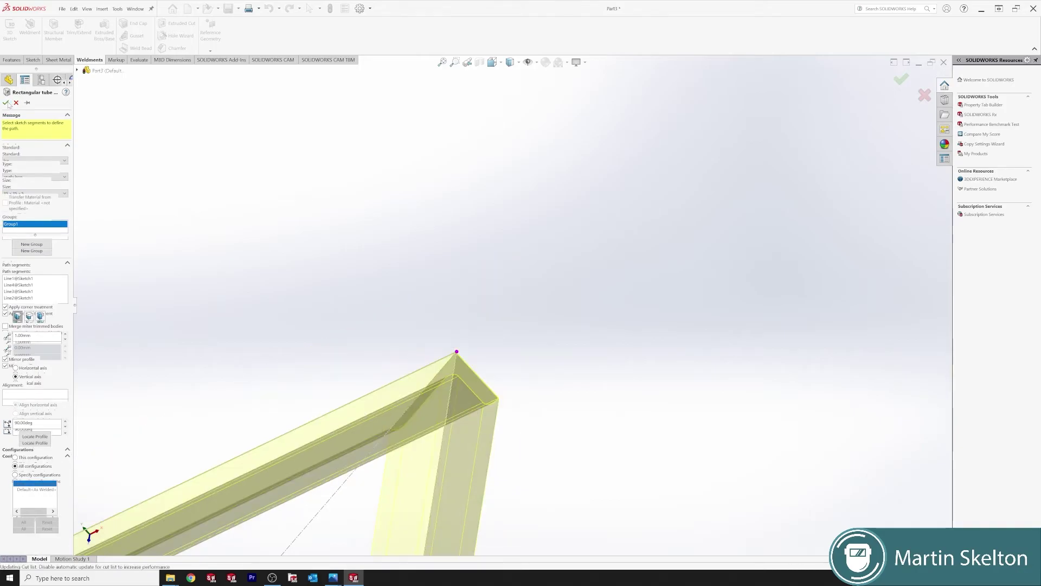
- Orbit around the angle-iron frame to inspect its mitred corners
middle_click_drag(440, 411, 387, 216)
scroll(553, 454, "down", 5)
middle_click_drag(527, 381, 405, 310)
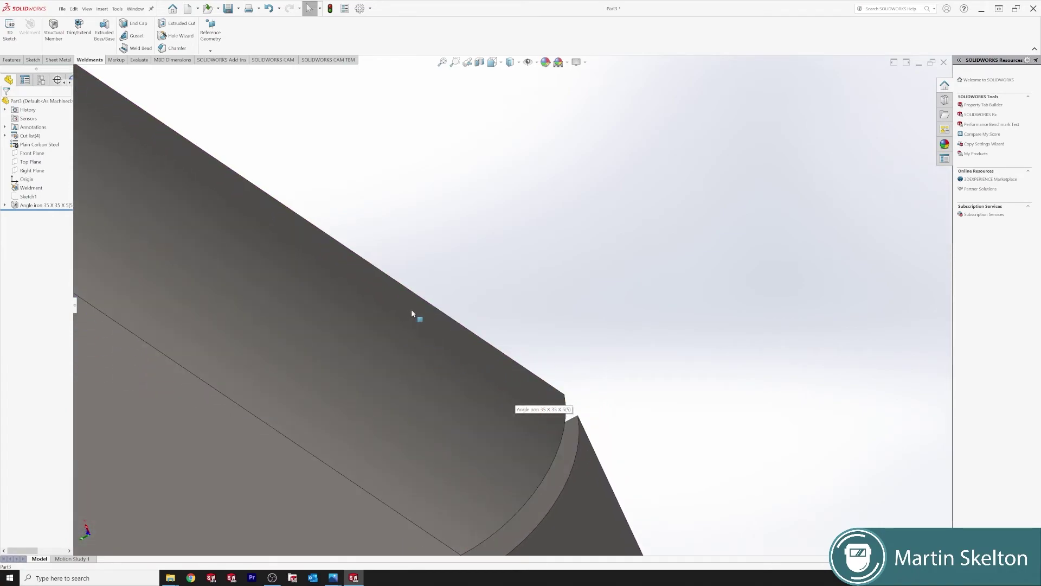
scroll(482, 423, "up", 8)
middle_click(474, 428)
middle_click_drag(474, 428, 376, 416)
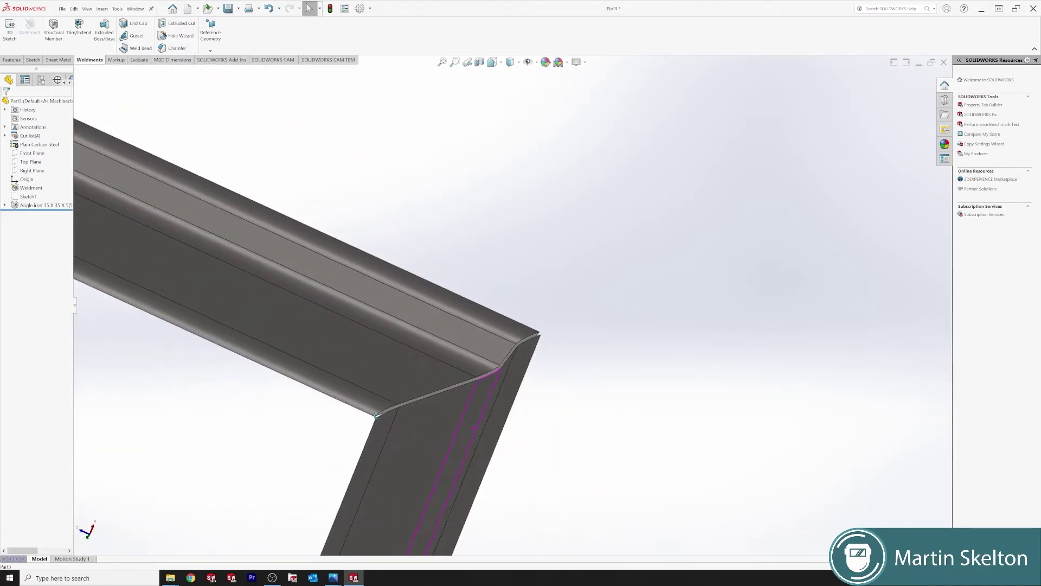
scroll(546, 334, "down", 2)
middle_click_drag(514, 347, 429, 261)
scroll(430, 307, "up", 8)
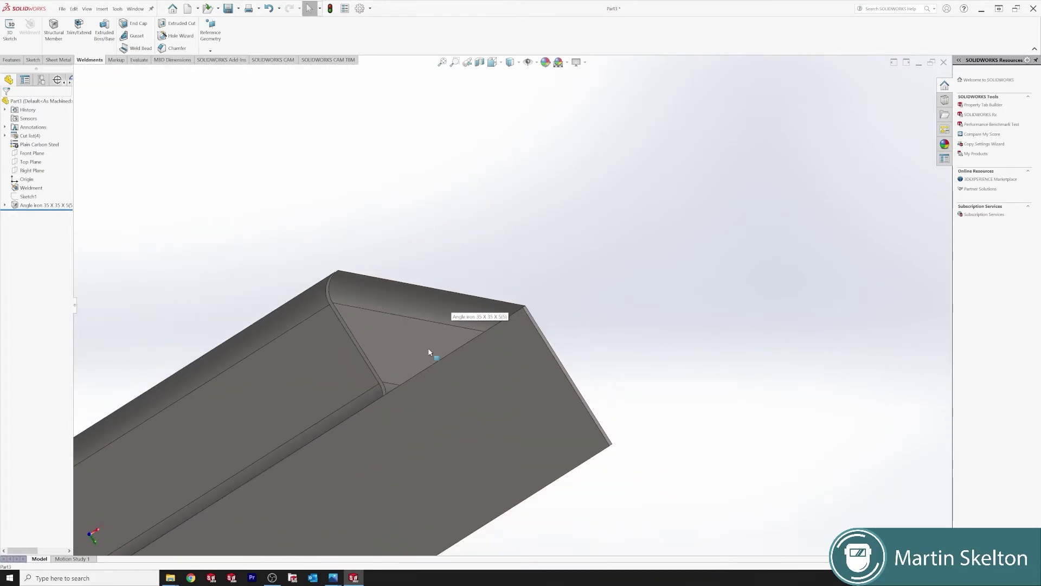
middle_click_drag(427, 414, 688, 266)
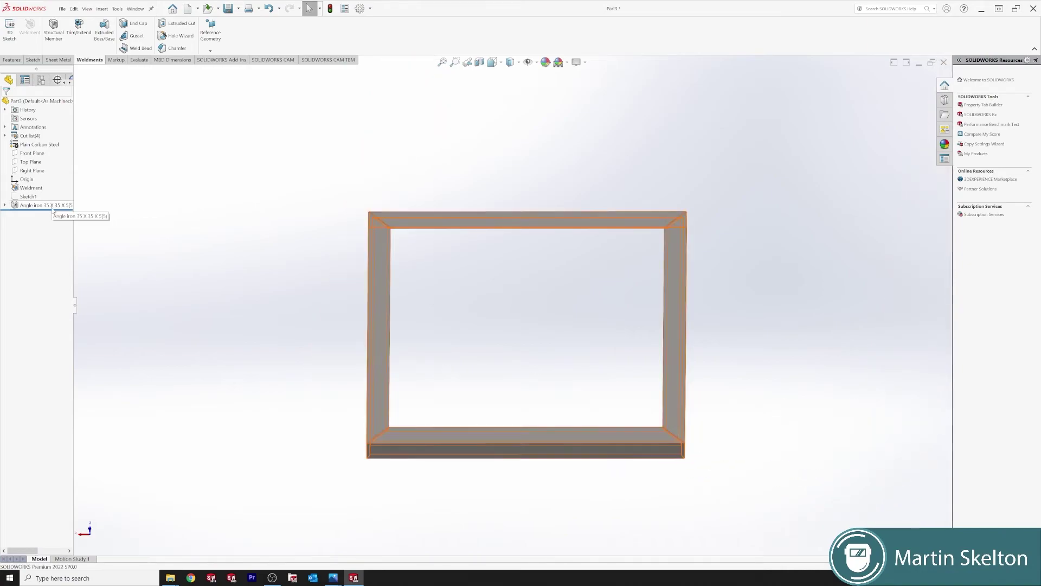
- Switch the Angle iron member to 40 x 40 x 4 square tube and view it isometrically
left_click(48, 205)
left_click(58, 187)
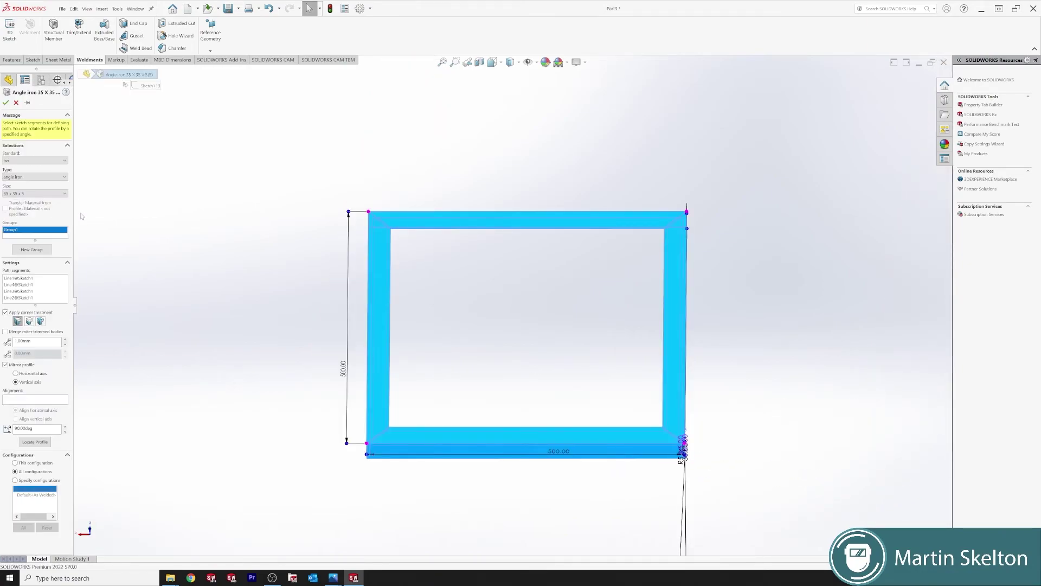
left_click(49, 177)
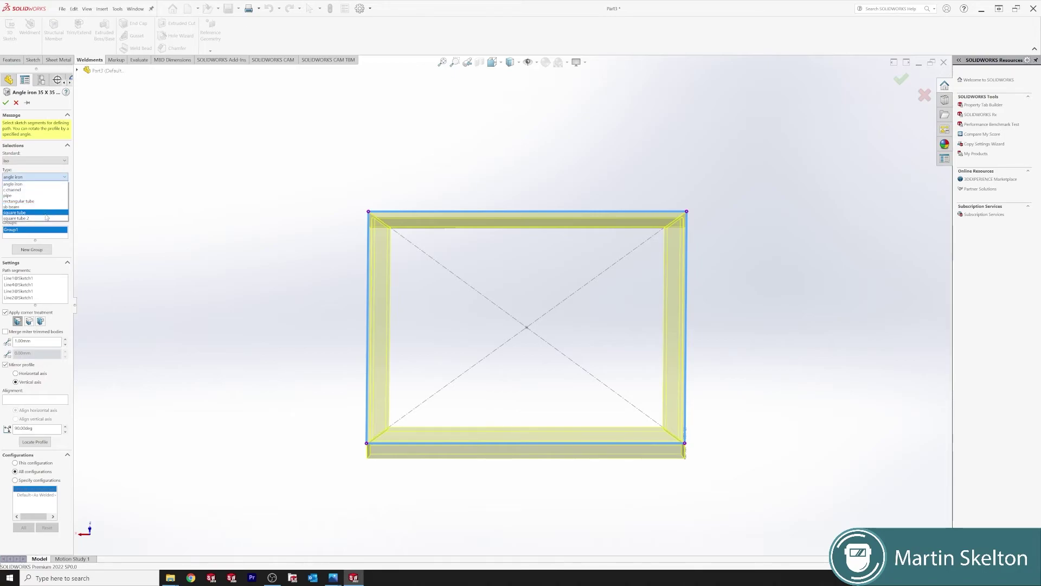
left_click(47, 215)
left_click(52, 193)
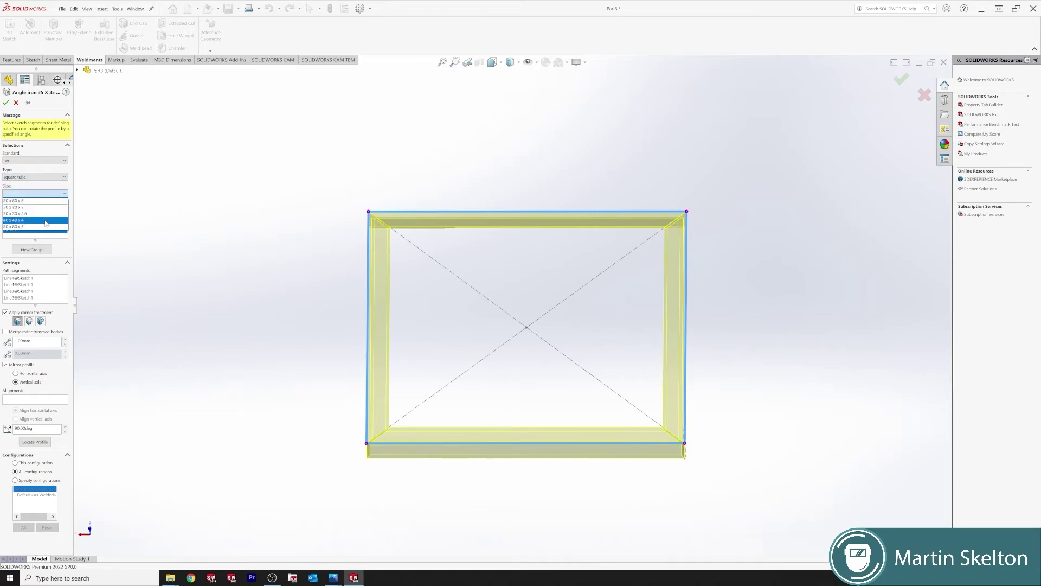
left_click(33, 222)
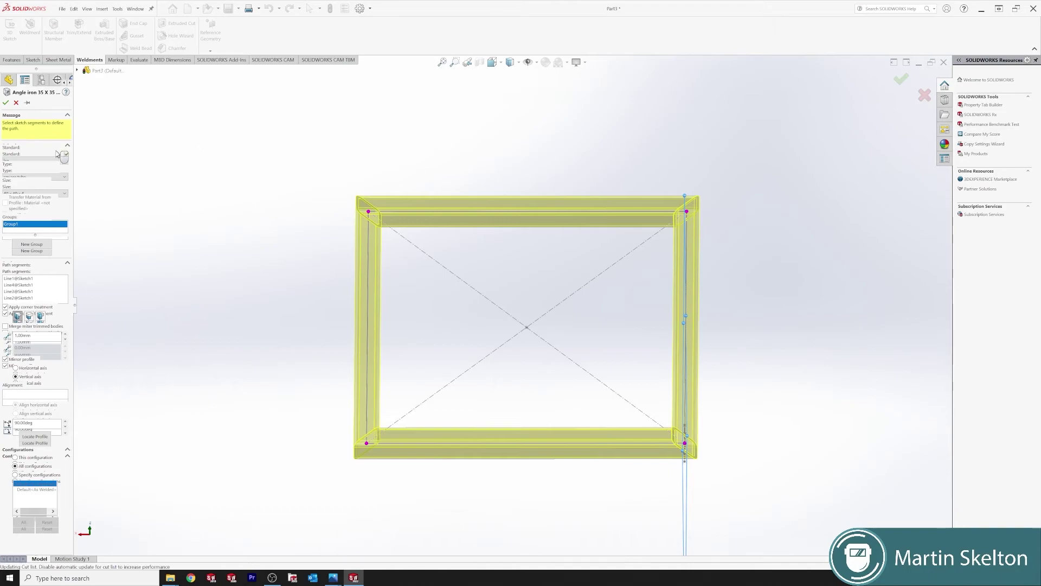
left_click(7, 103)
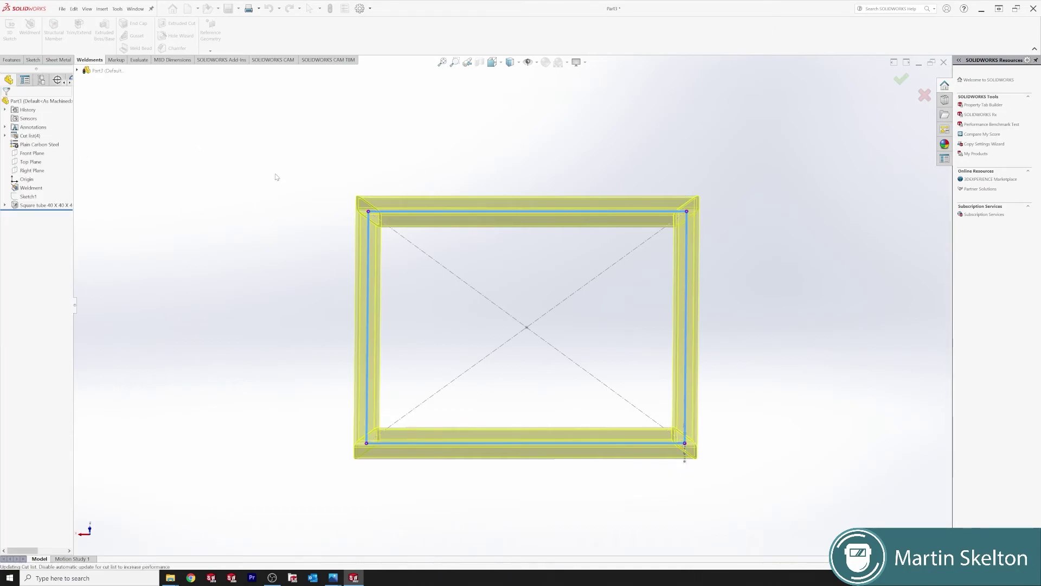
key("ctrl+7")
- Start a gusset between the two inner faces at the frame's top-left corner
scroll(445, 189, "down", 3)
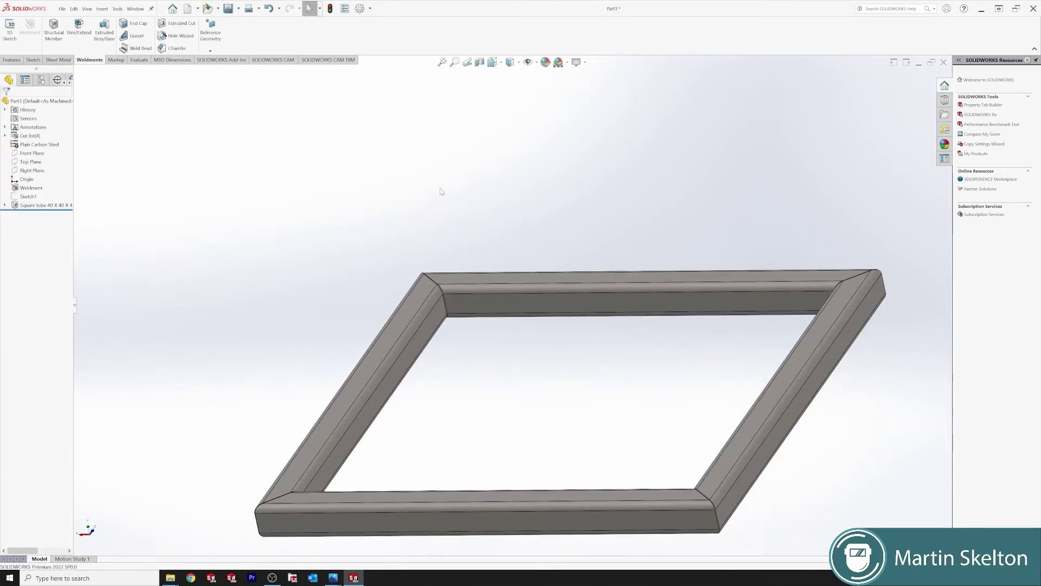
left_click(135, 37)
scroll(401, 237, "down", 5)
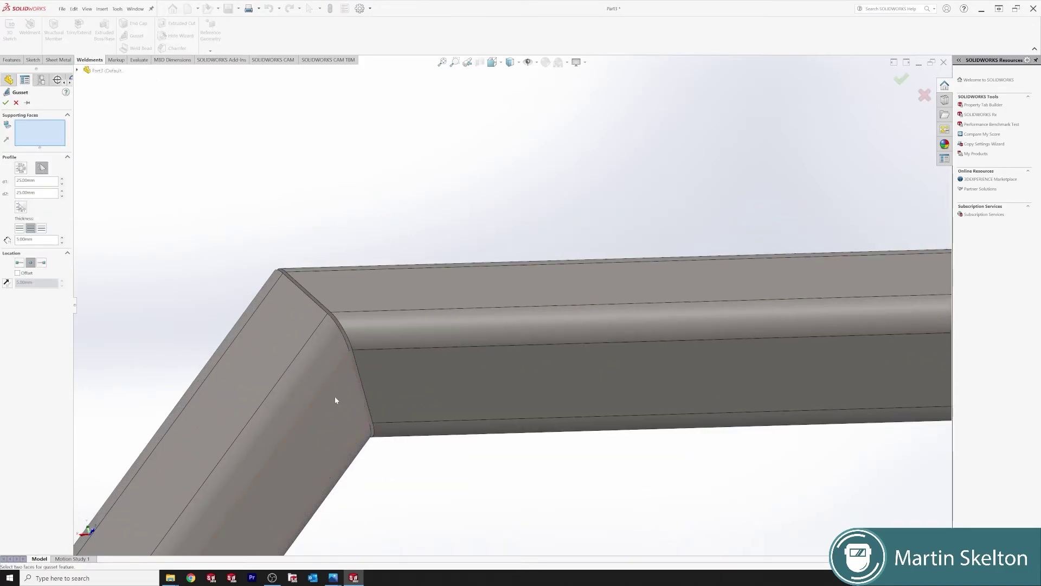
left_click(335, 401)
left_click(423, 388)
scroll(426, 386, "up", 2)
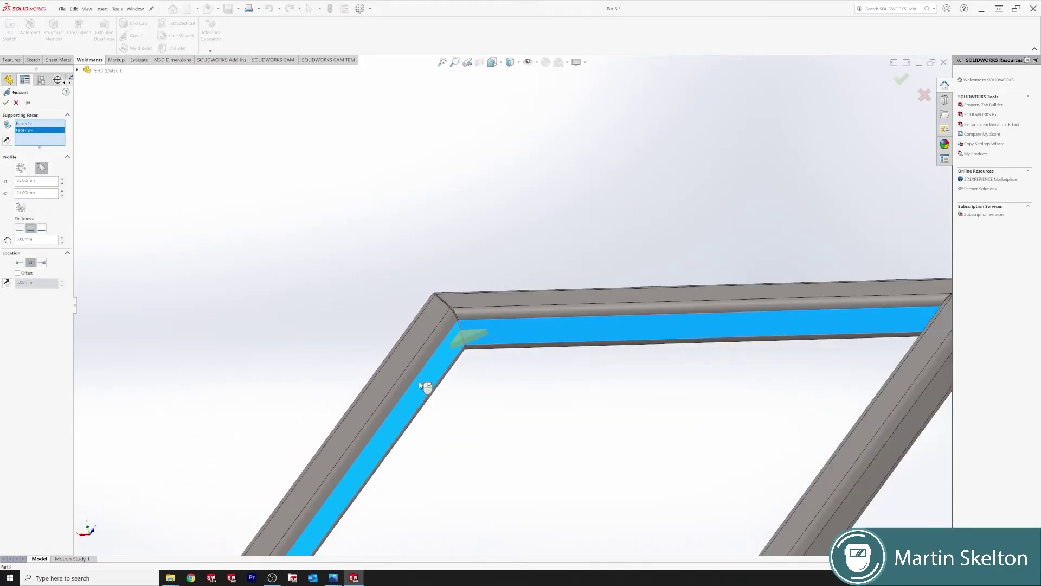
middle_click_drag(565, 273, 580, 371)
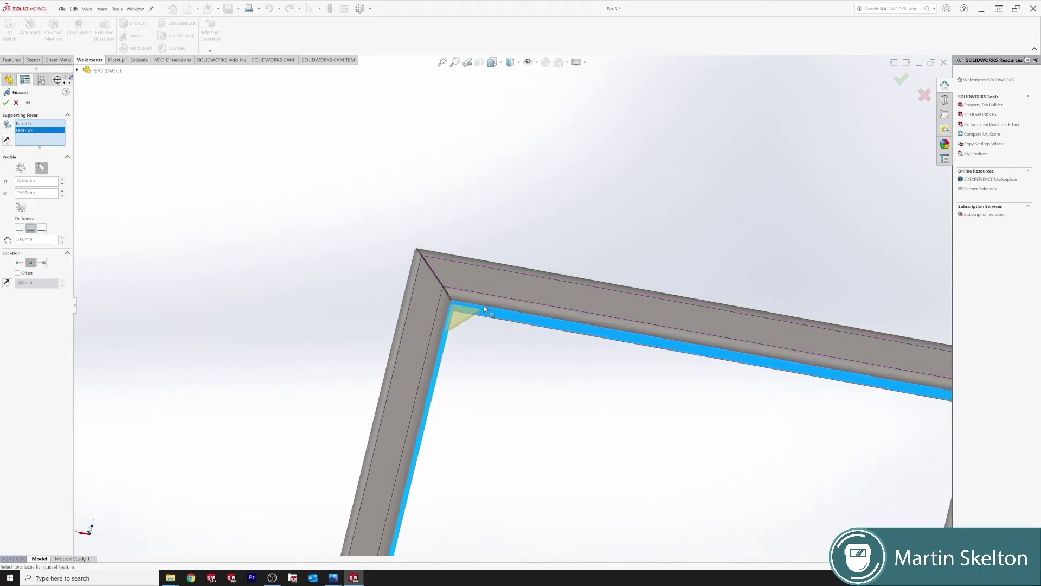
scroll(483, 308, "down", 7)
scroll(404, 301, "up", 4)
middle_click_drag(418, 319, 400, 291)
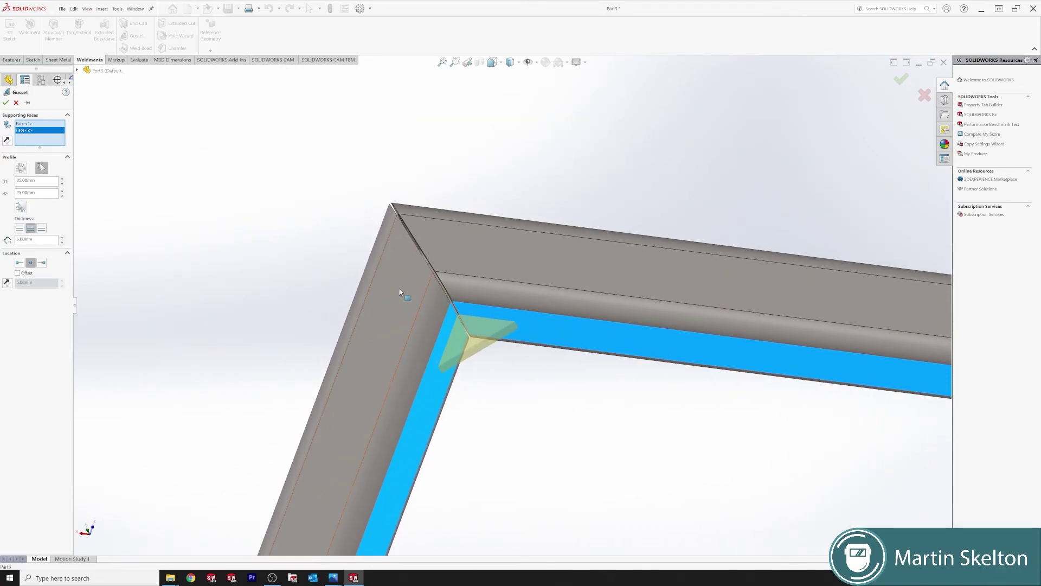
- Compare the triangular and polygonal profiles and settle on the polygonal gusset profile
left_click(40, 169)
scroll(480, 325, "down", 5)
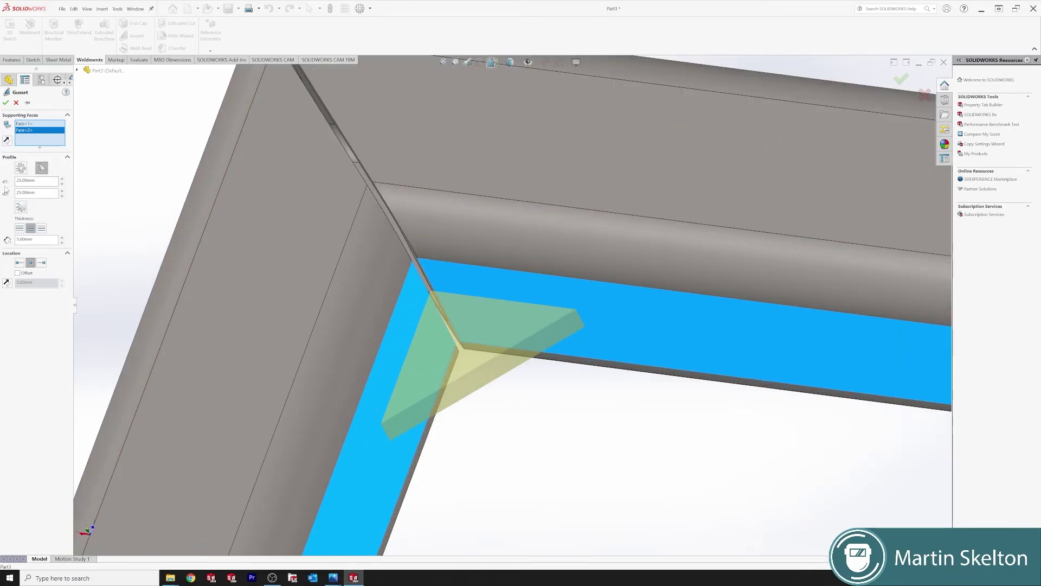
left_click(22, 169)
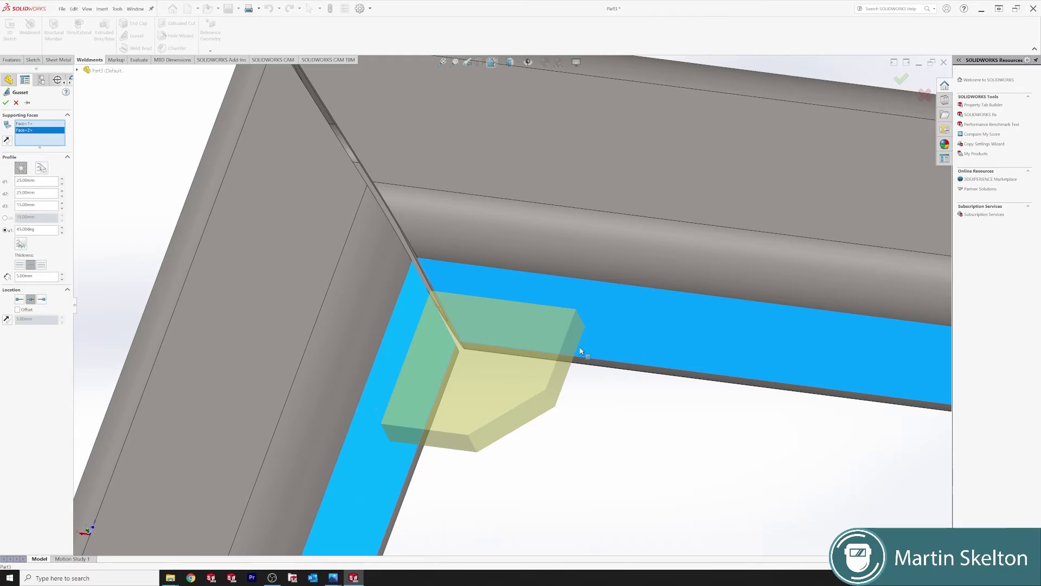
left_click(40, 169)
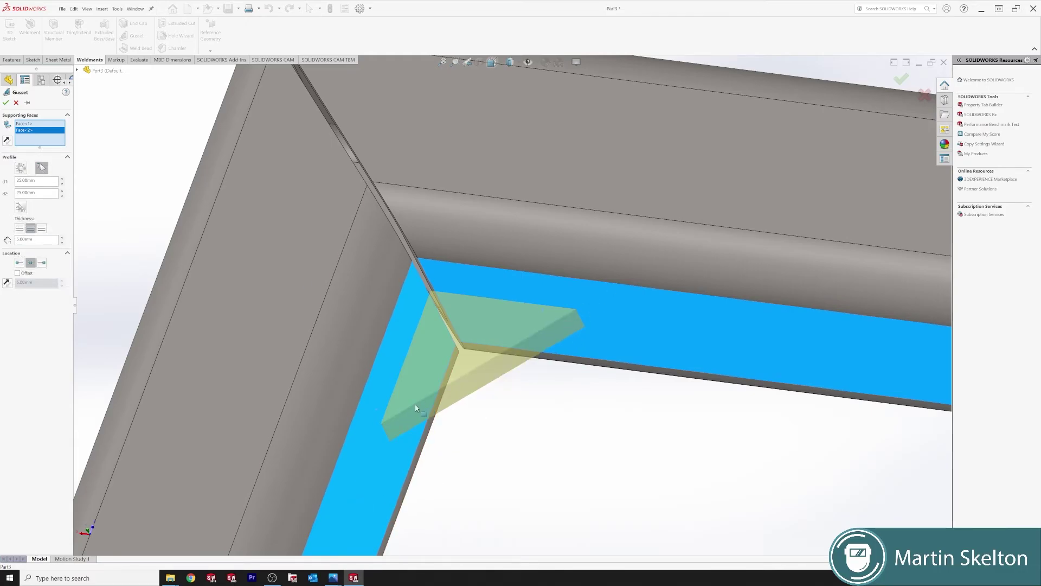
left_click(22, 169)
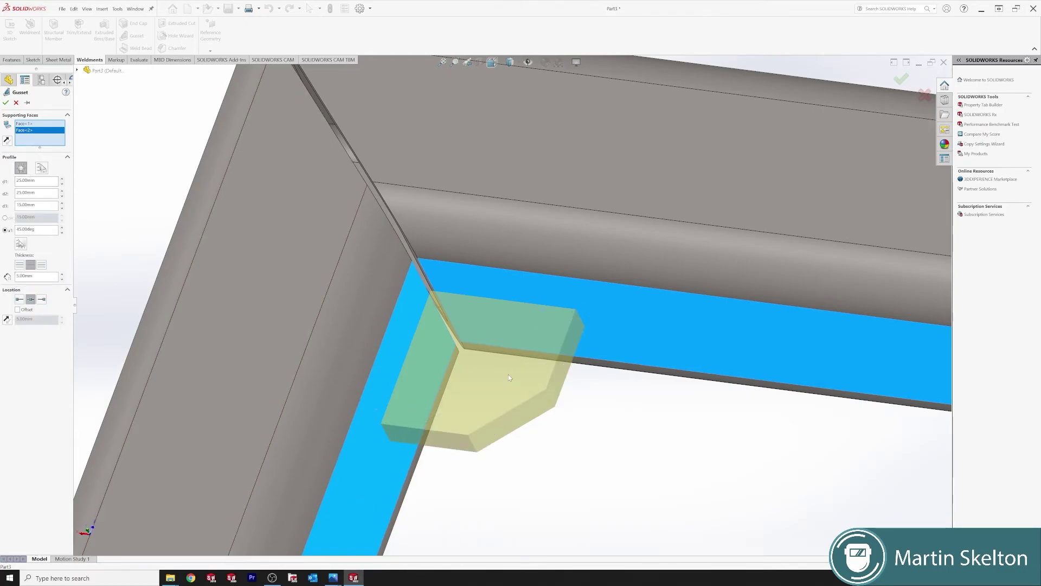
scroll(509, 374, "up", 3)
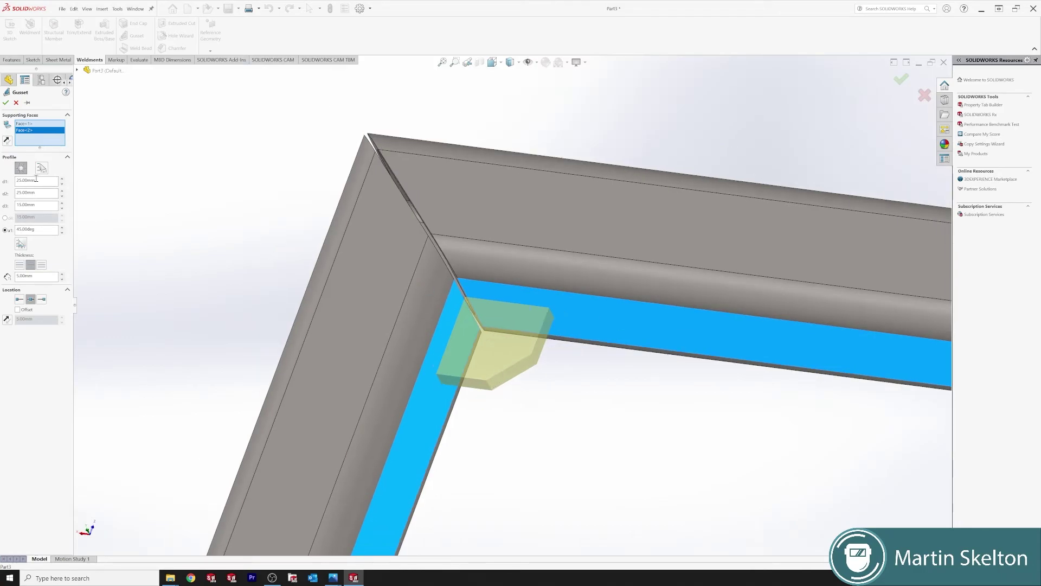
- Set the gusset profile lengths to d1 50 mm, d2 50 mm and d3 10 mm
left_click_drag(40, 181, 3, 181)
type("50")
key("Return")
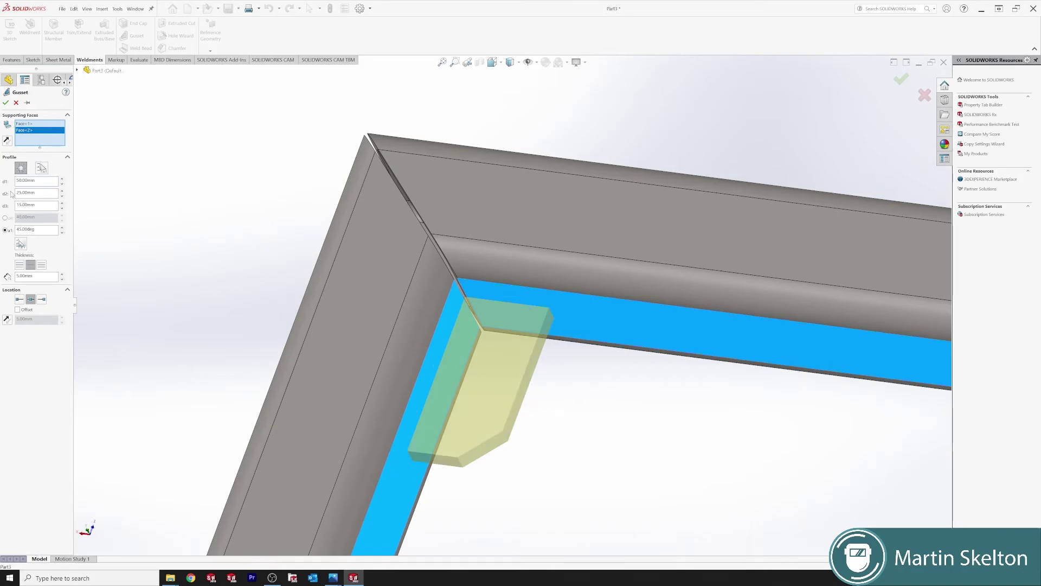
left_click_drag(26, 193, 5, 194)
type("50")
key("Return")
left_click_drag(33, 203, 1, 205)
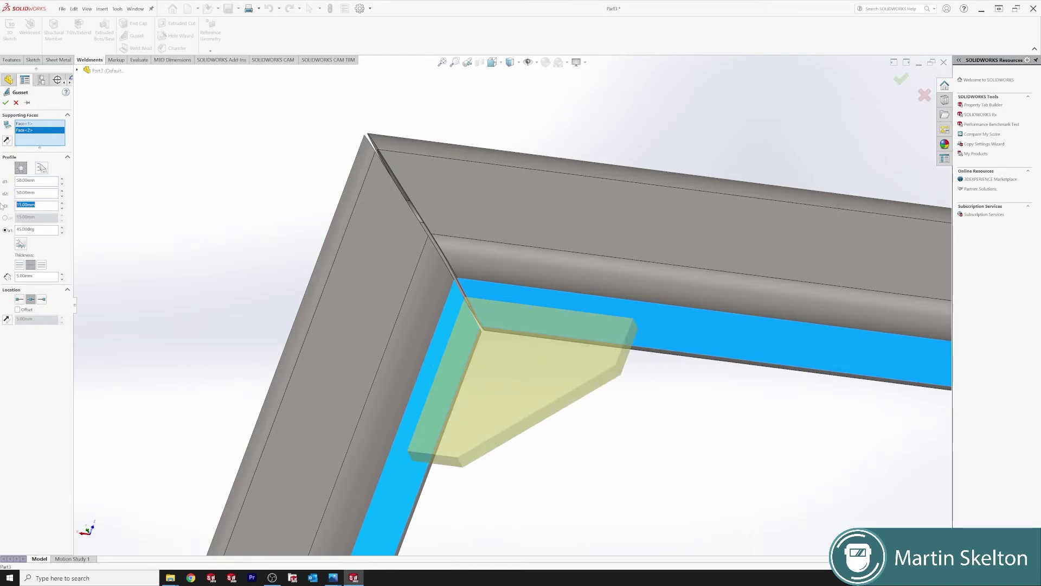
type("10")
key("Return")
- Try each thickness side, then set the 5 mm thickness to Both Sides
scroll(498, 302, "up", 2)
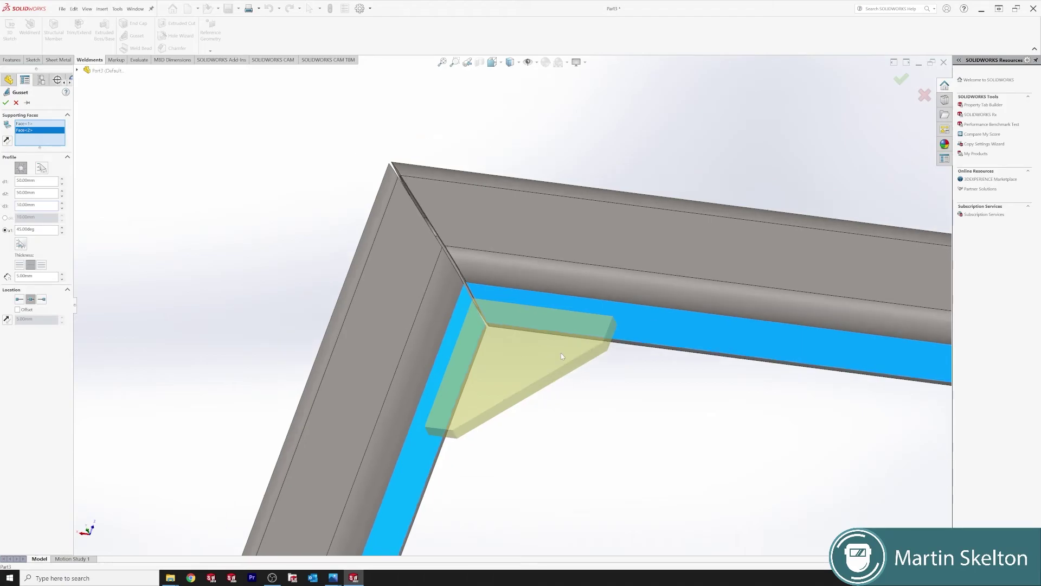
scroll(561, 341, "down", 2)
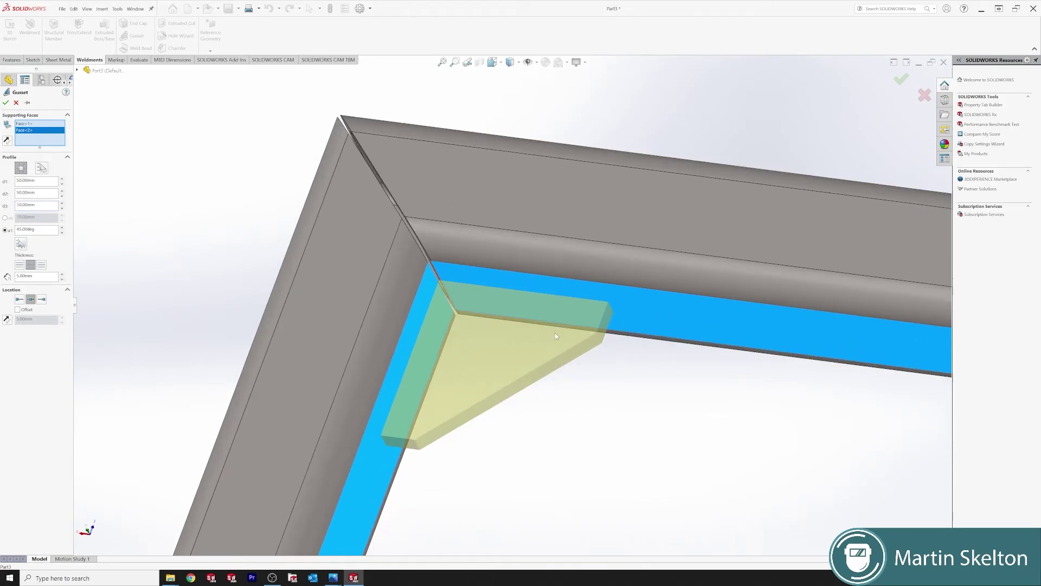
left_click(20, 265)
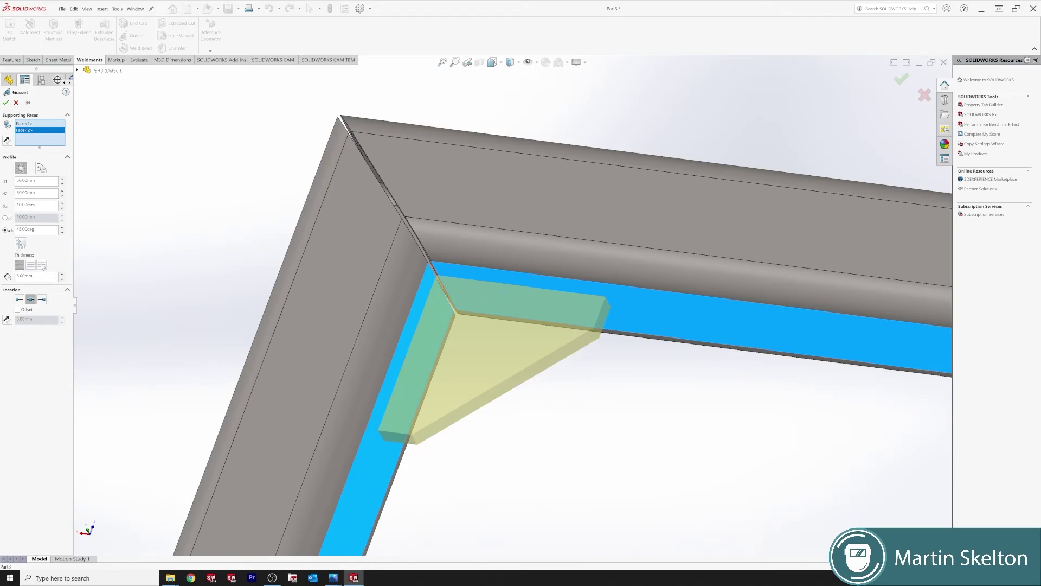
left_click(42, 265)
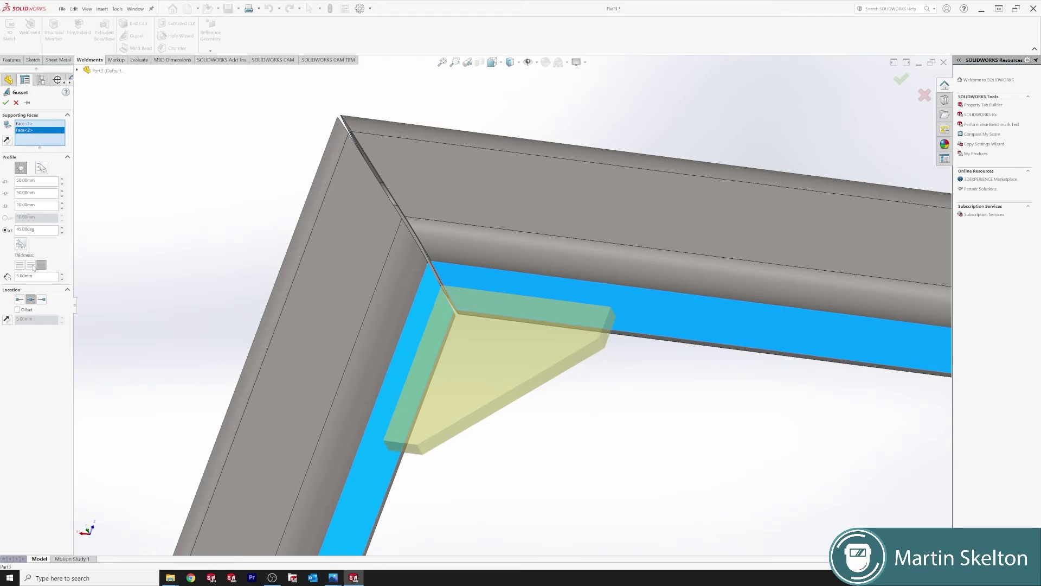
left_click(31, 266)
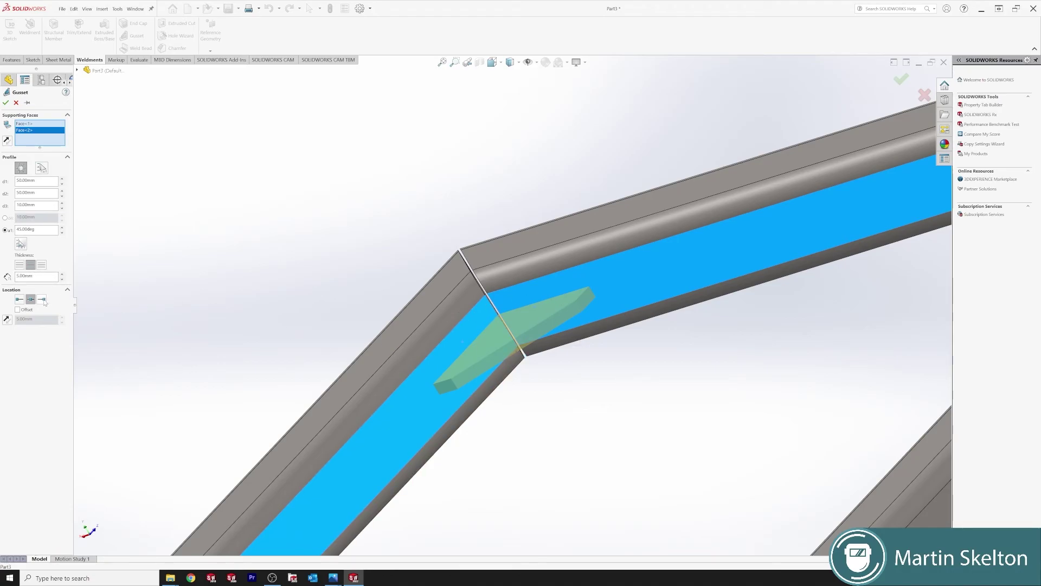
- Try both edge locations, then place the gusset at the middle of the member
middle_click_drag(645, 236, 410, 287)
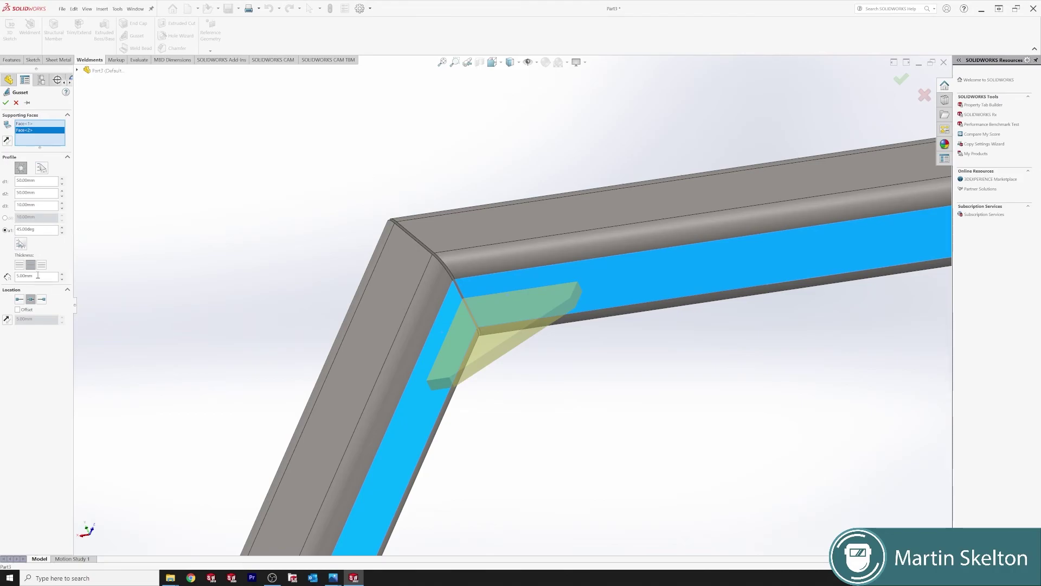
left_click(19, 300)
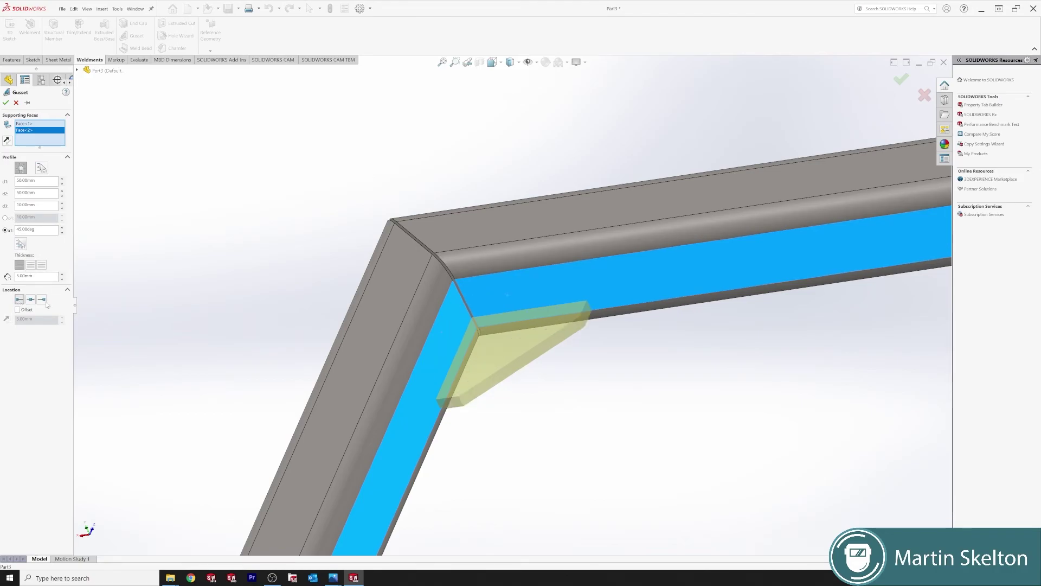
middle_click_drag(322, 303, 231, 264)
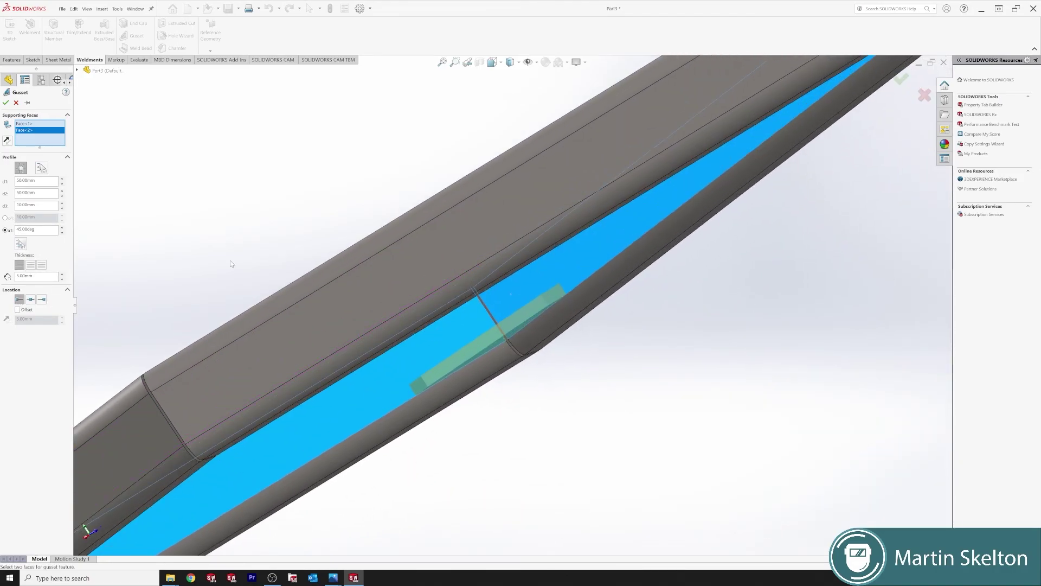
left_click(42, 299)
middle_click_drag(292, 244, 268, 260)
scroll(183, 243, "down", 3)
left_click(31, 298)
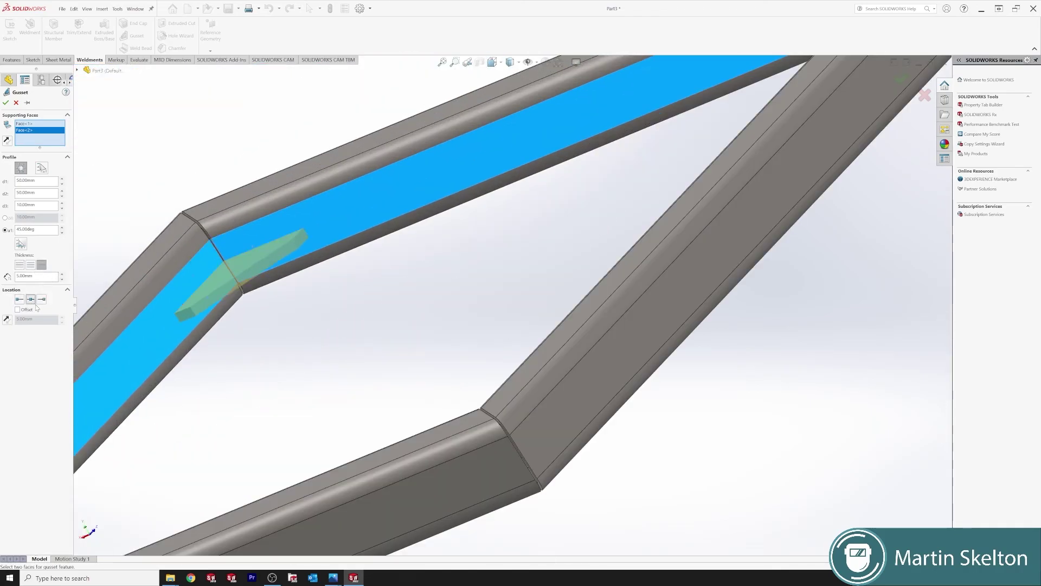
- Test a 5 mm offset with flip, then remove it so the gusset has no offset
left_click(18, 309)
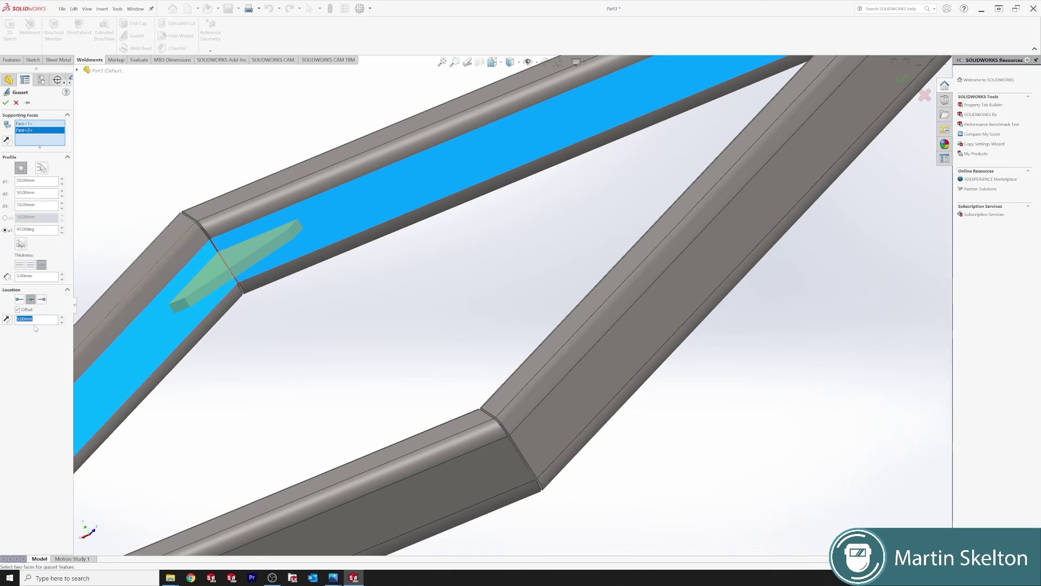
left_click(7, 320)
left_click(7, 320)
left_click(18, 309)
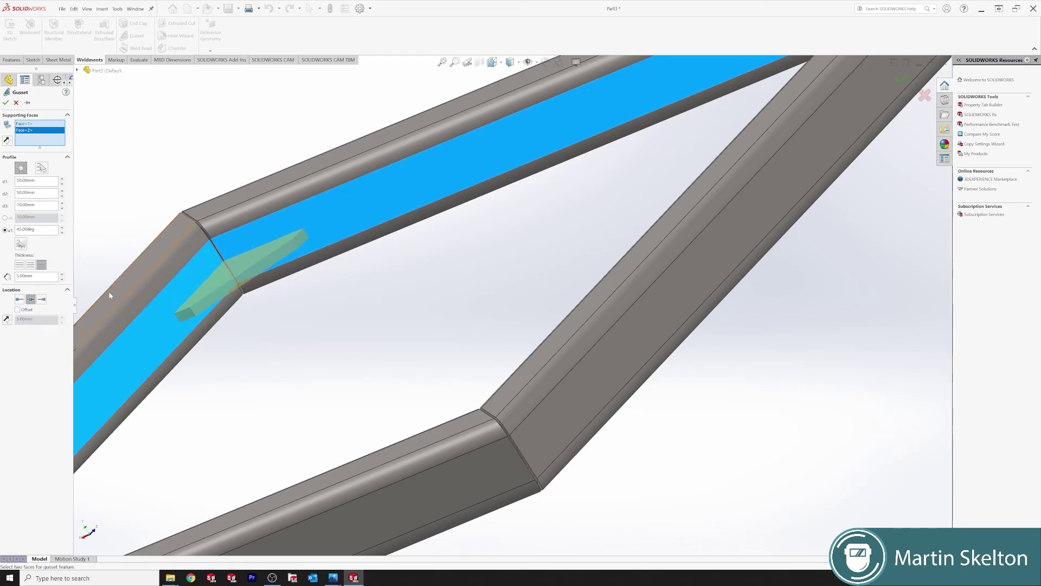
key("f")
scroll(351, 234, "down", 2)
middle_click_drag(351, 235, 377, 273)
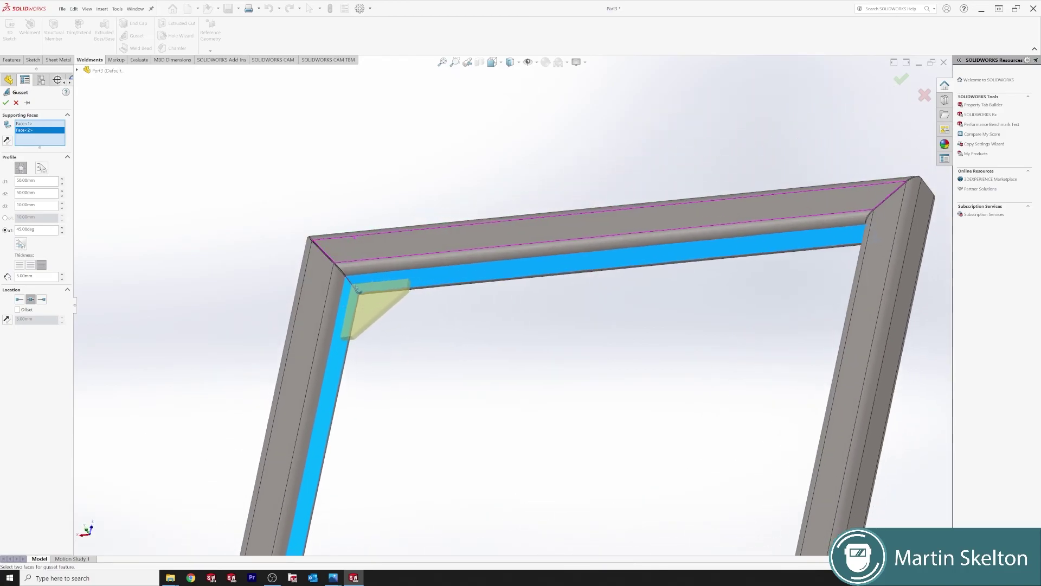
scroll(388, 275, "down", 4)
middle_click_drag(377, 319, 379, 365)
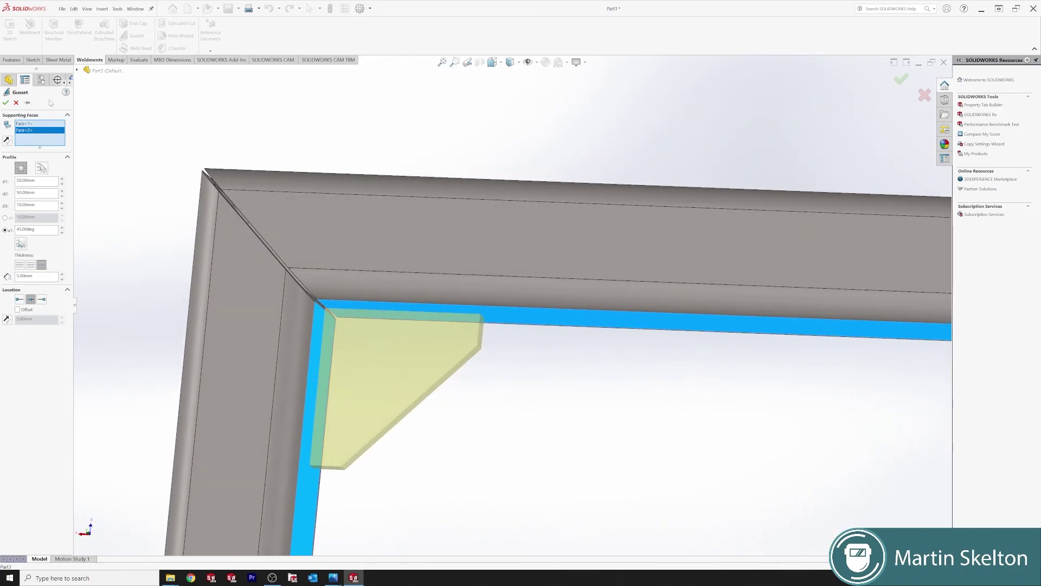
- Finish Gusset1 and confirm it appears under Cut-List-Item2 in the cut list
left_click(6, 102)
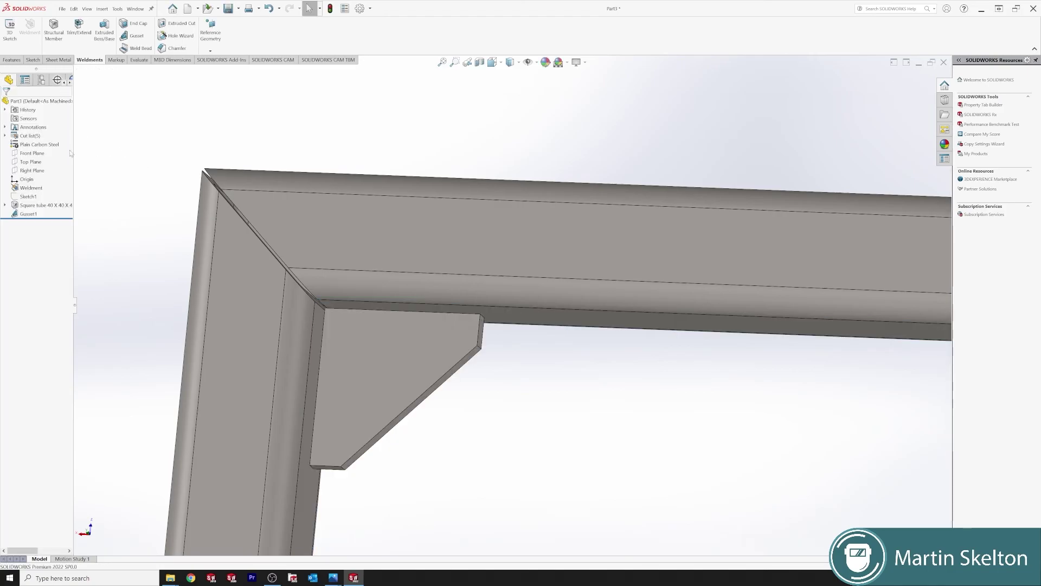
left_click(5, 136)
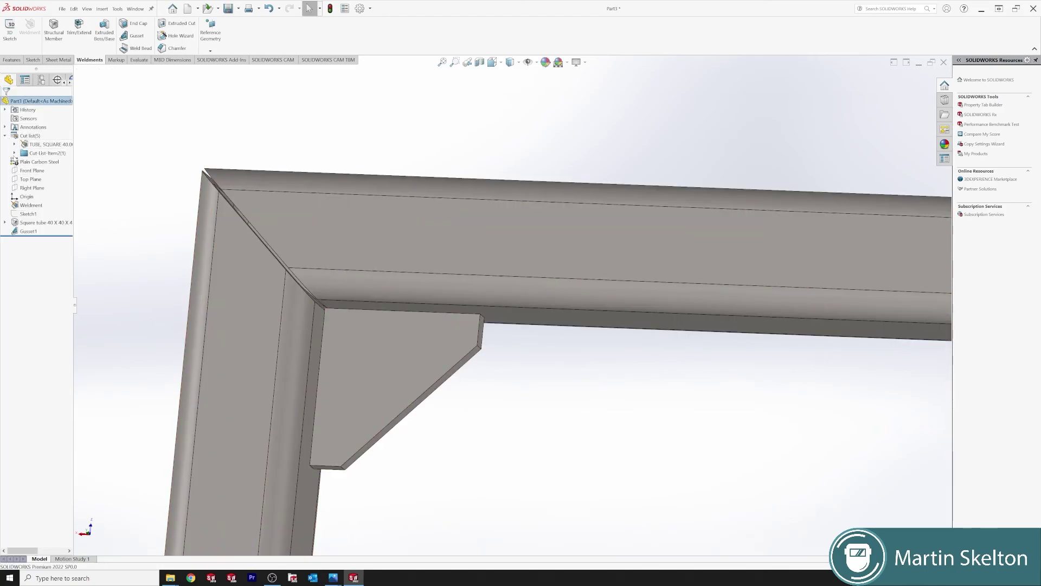
left_click(15, 153)
left_click(47, 162)
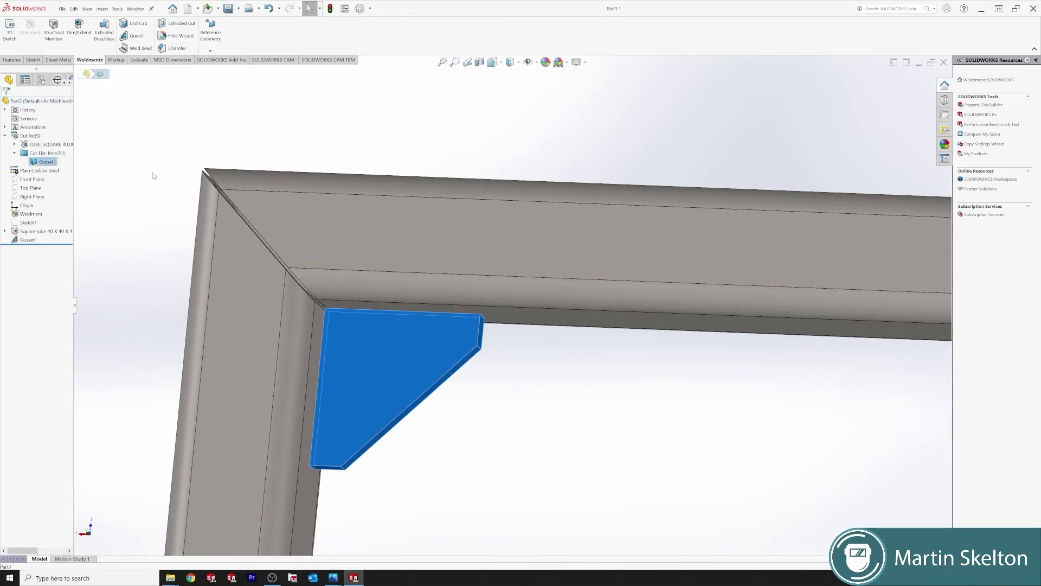
key("Escape")
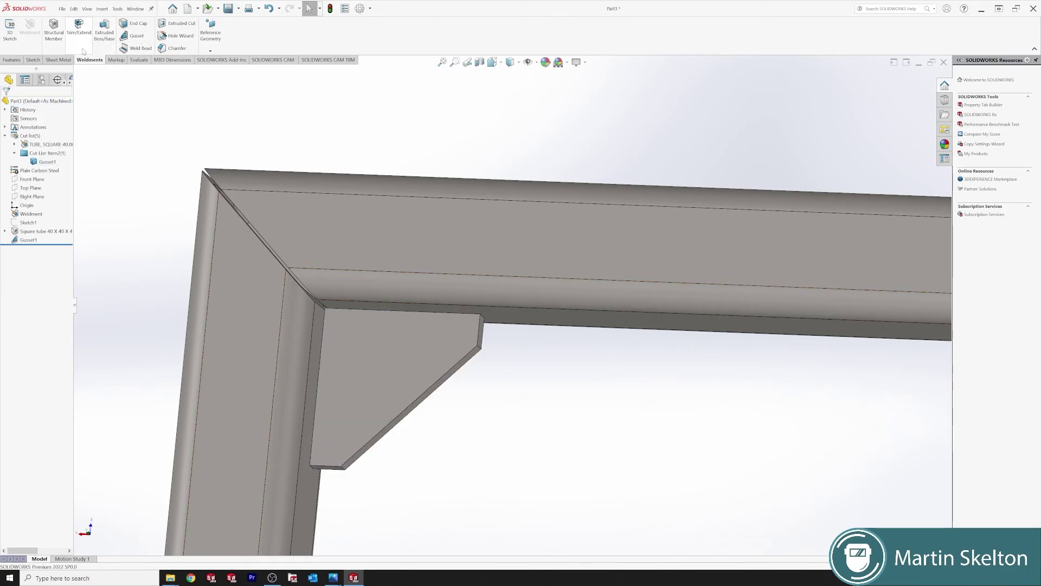
left_click(12, 60)
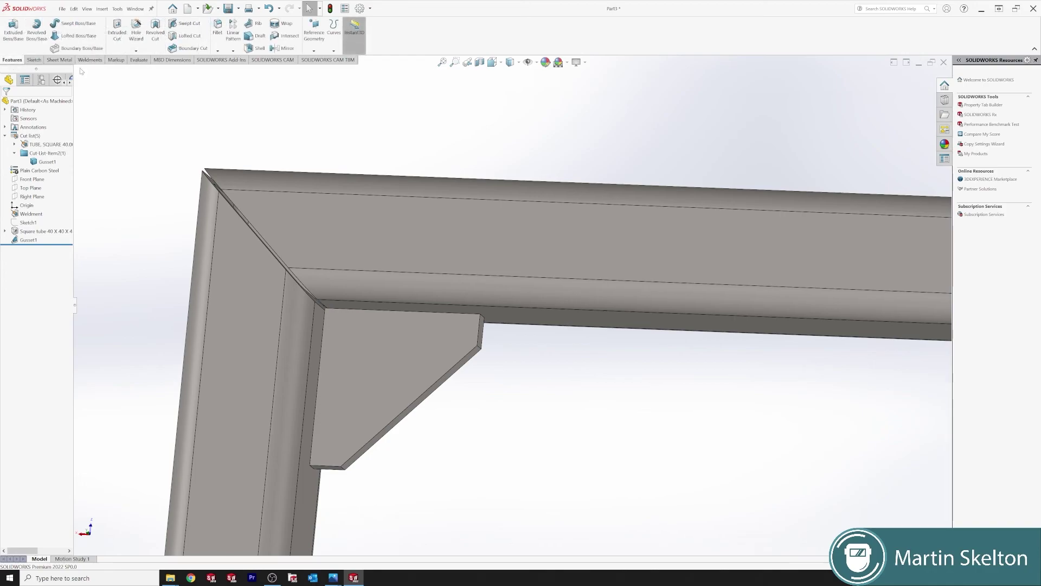
- Chamfer the gusset's inner corner edge at 10 mm × 45°
left_click(217, 51)
left_click(224, 71)
middle_click_drag(358, 330, 382, 381)
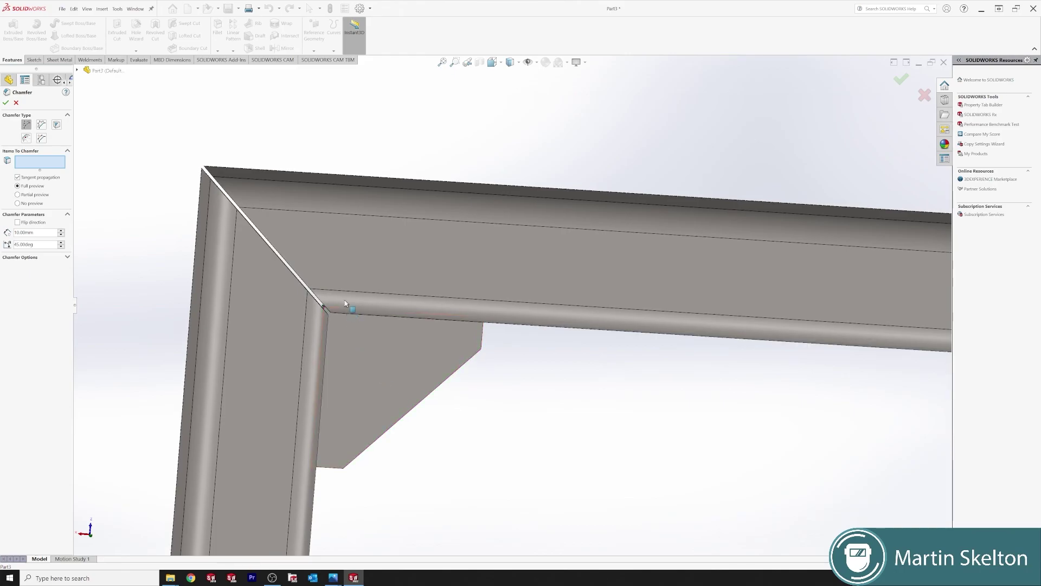
scroll(349, 304, "down", 8)
left_click(500, 374)
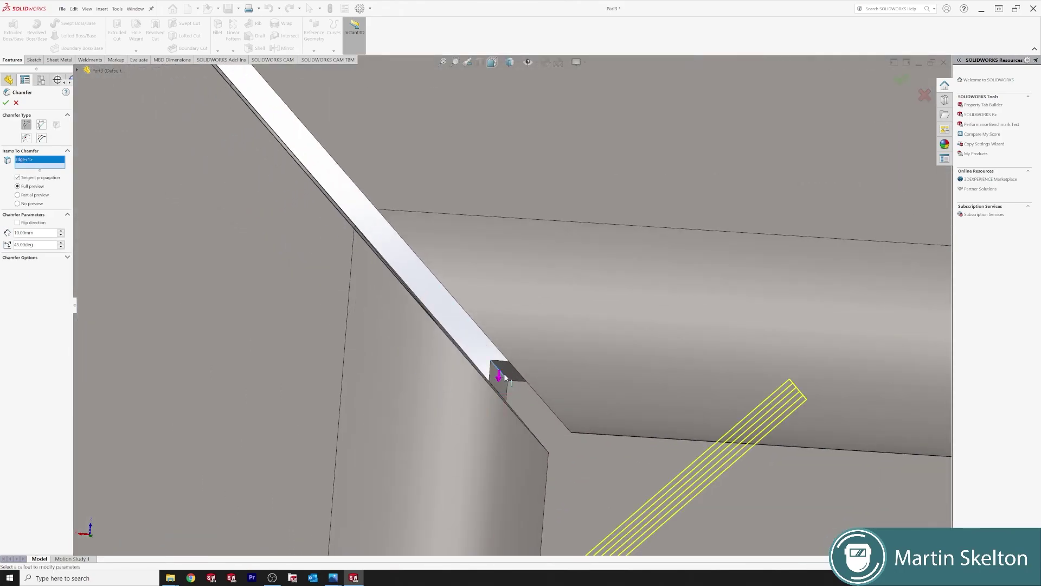
scroll(514, 385, "up", 5)
scroll(527, 382, "up", 1)
middle_click_drag(526, 381, 513, 363)
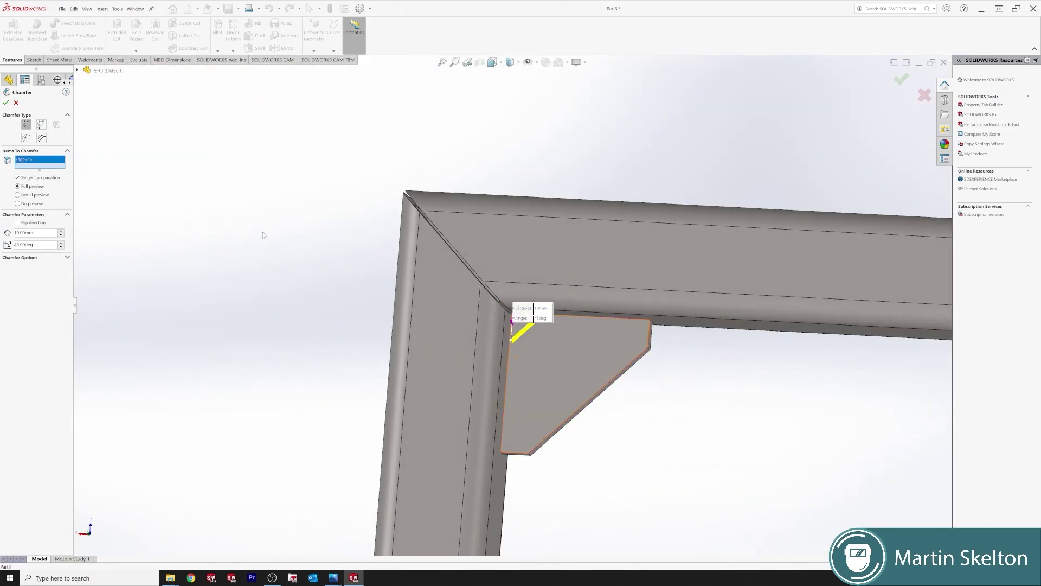
left_click(5, 103)
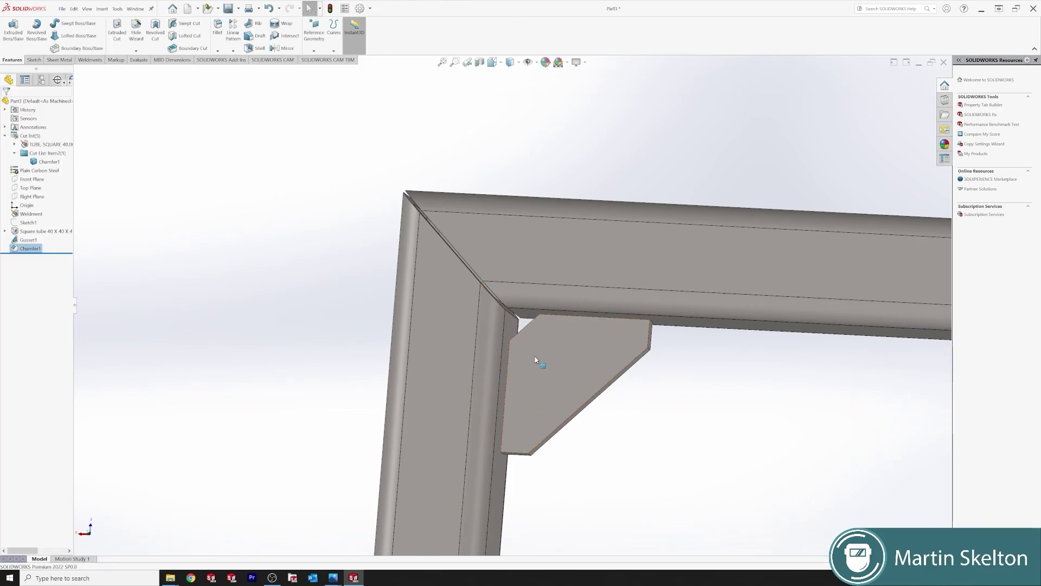
- Orbit around the chamfered gusset to inspect it from the side and front
scroll(539, 358, "down", 3)
left_click(206, 219)
scroll(427, 307, "up", 1)
middle_click_drag(428, 307, 428, 279)
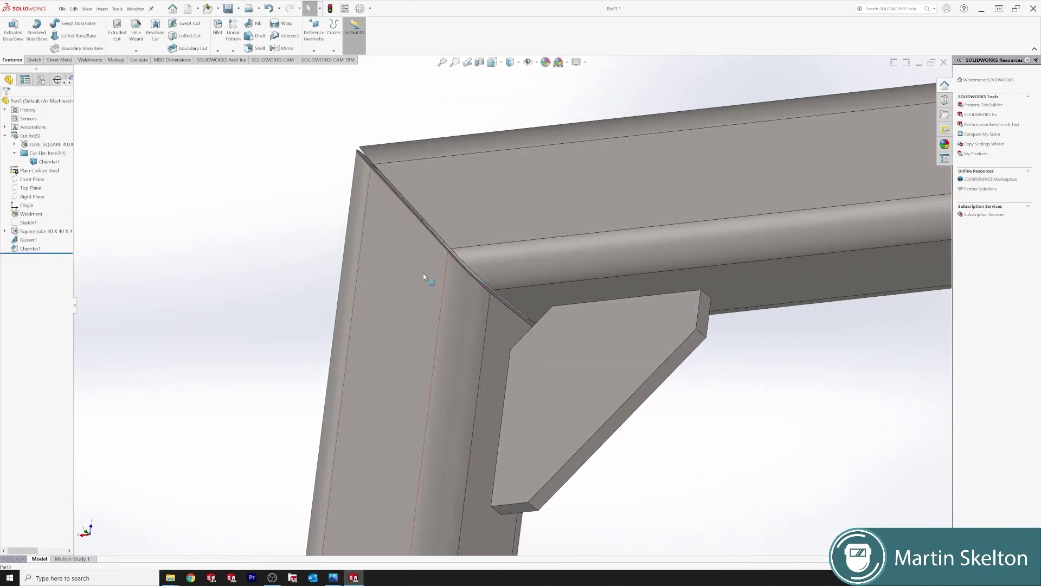
middle_click_drag(546, 328, 567, 363)
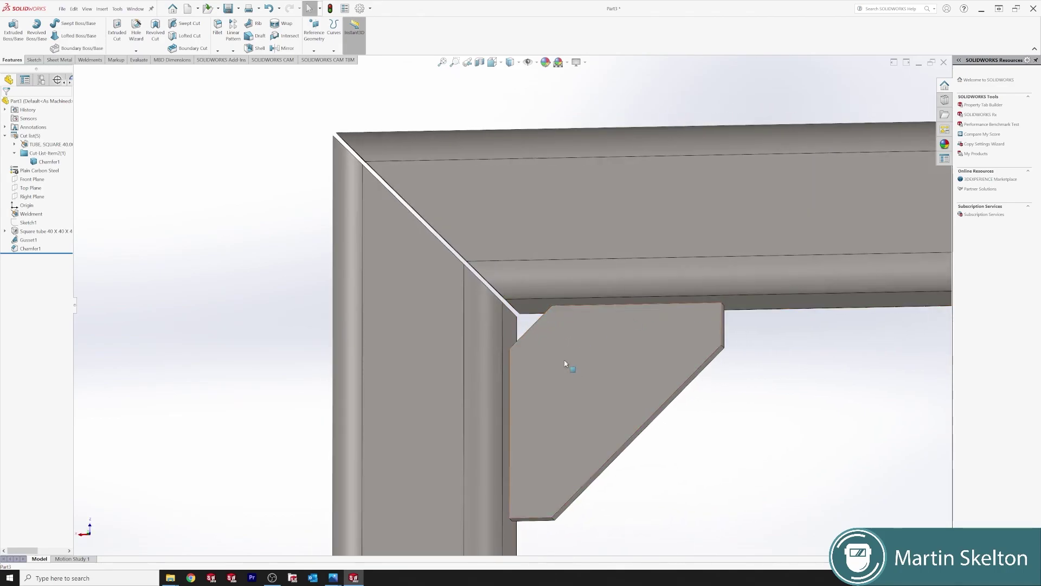
scroll(504, 308, "up", 4)
scroll(572, 419, "up", 5)
scroll(526, 349, "down", 3)
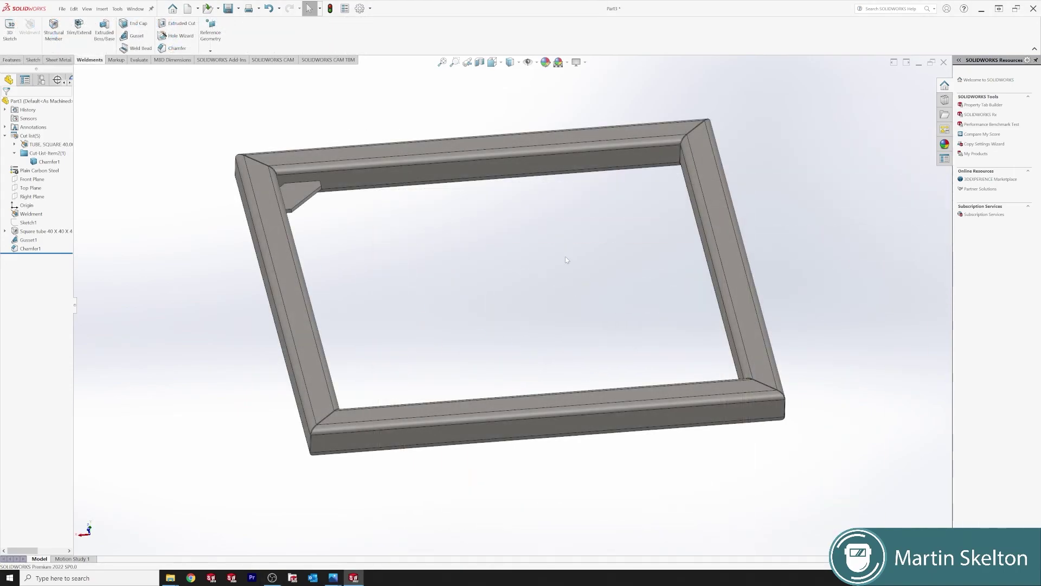
- Switch to the Isometric view to display the entire square-tube frame
key("space")
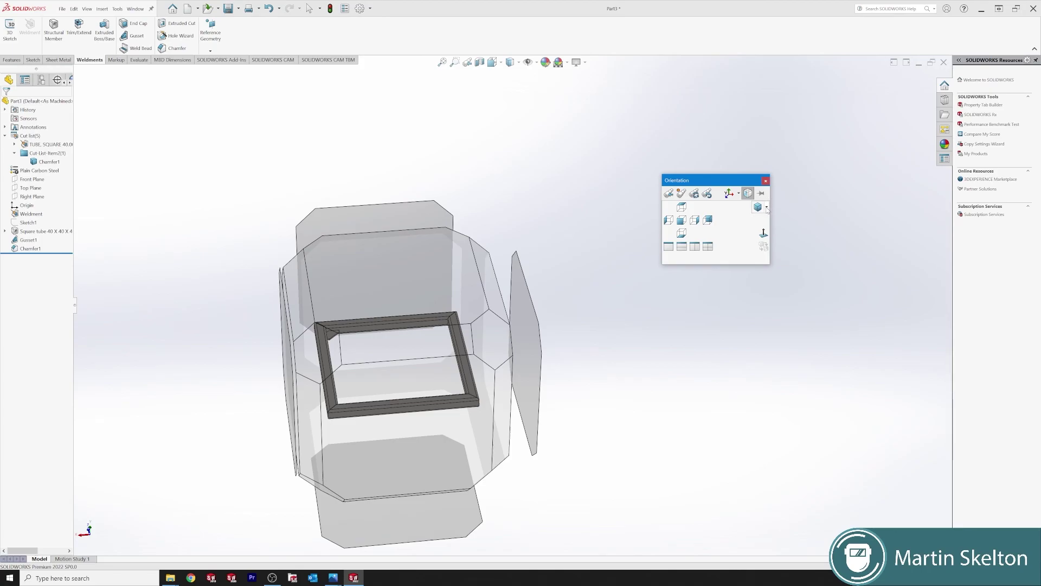
left_click(765, 208)
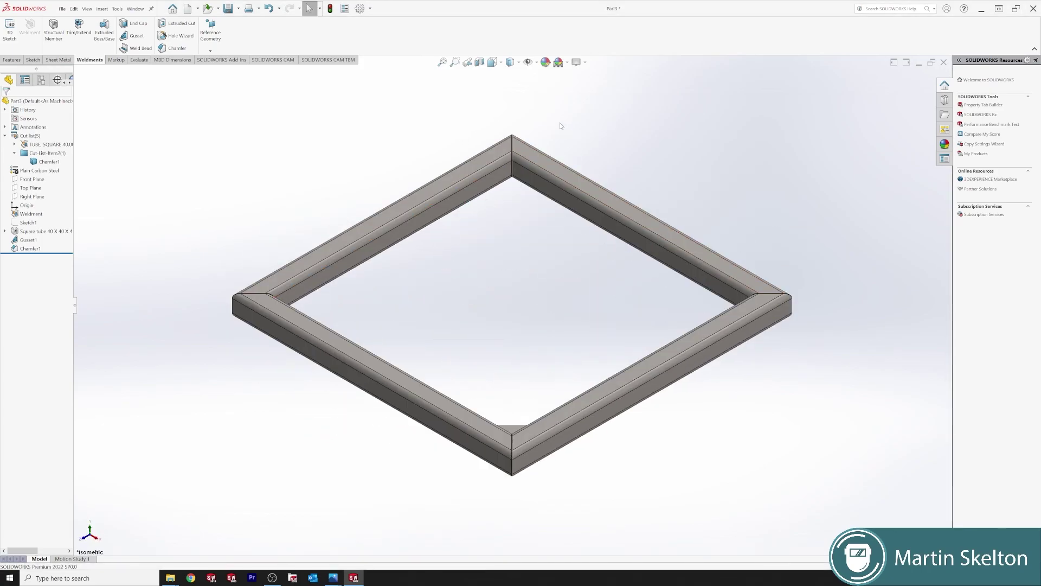